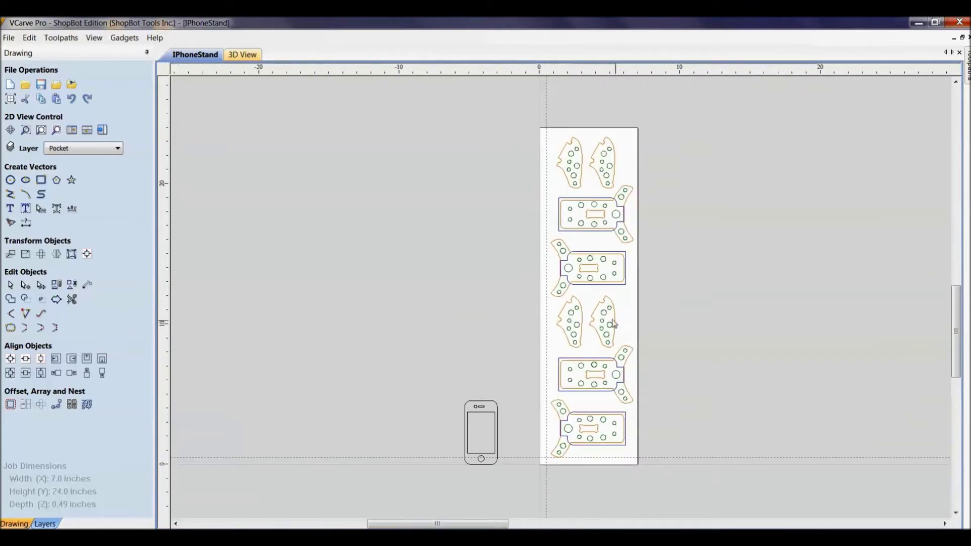
Close the nested stand drawing and open the UnNestedIPhoneStand file from the Nesting Training folder.
middle_drag(477, 404, 477, 399)
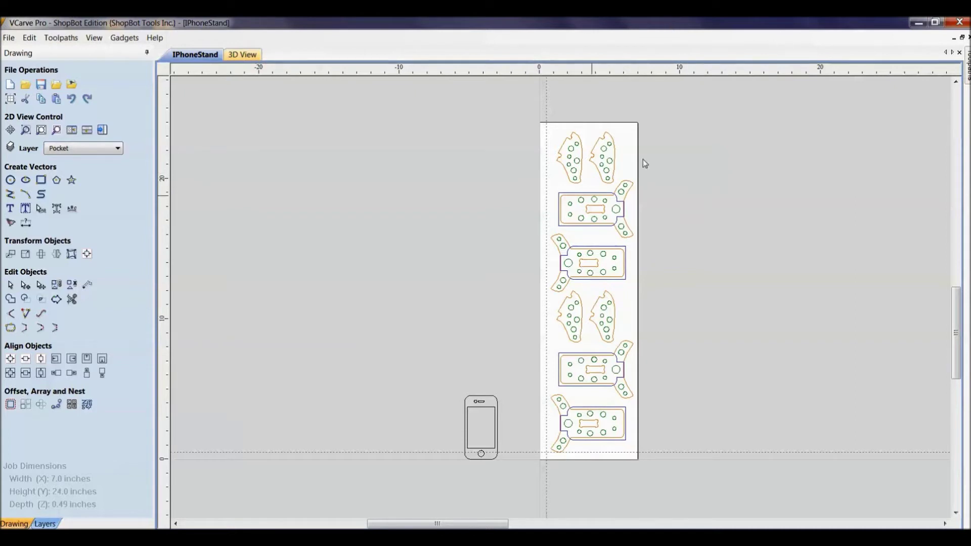
click(958, 23)
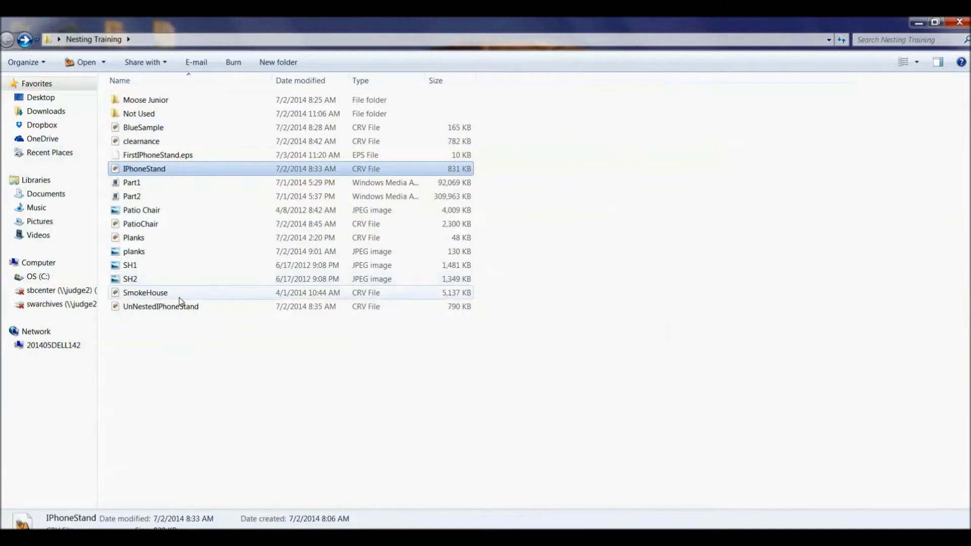
click(177, 308)
double_click(177, 310)
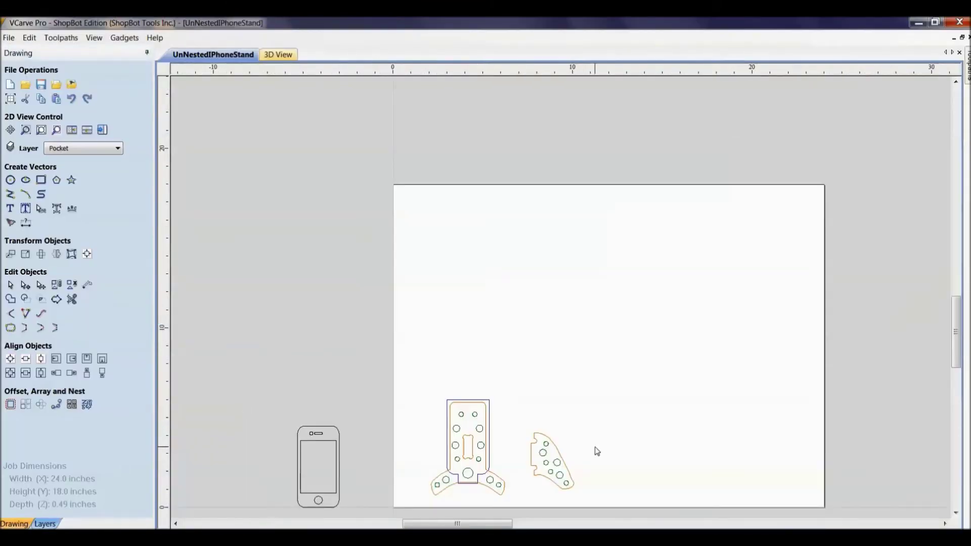
Accept the current job setup of the unnested stand drawing and open the Nest Parts tool.
middle_drag(594, 420, 632, 347)
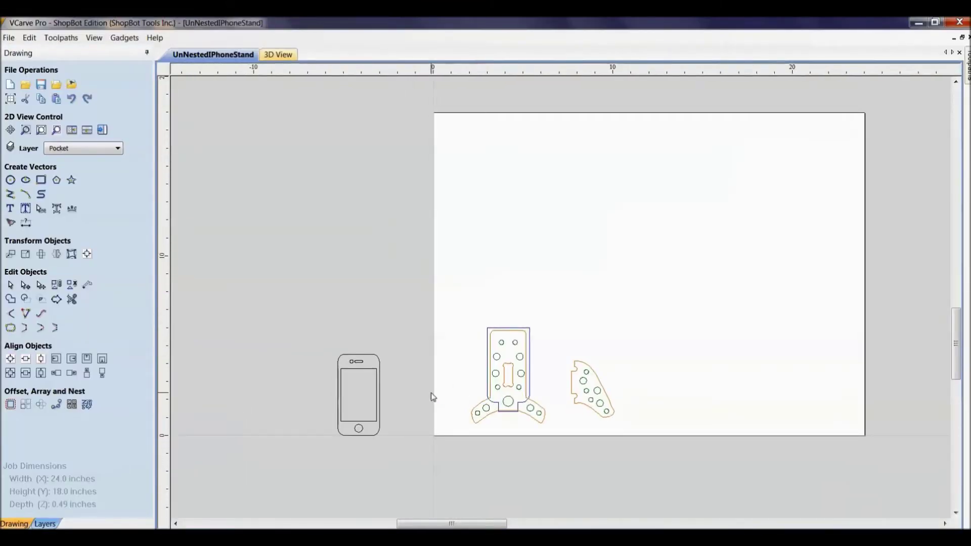
scroll(431, 396, up, 1)
click(548, 404)
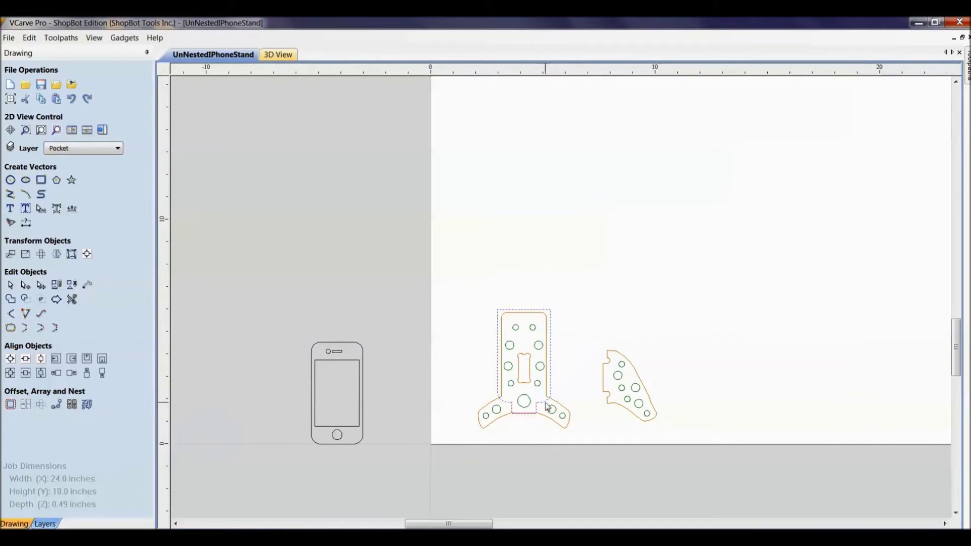
click(555, 405)
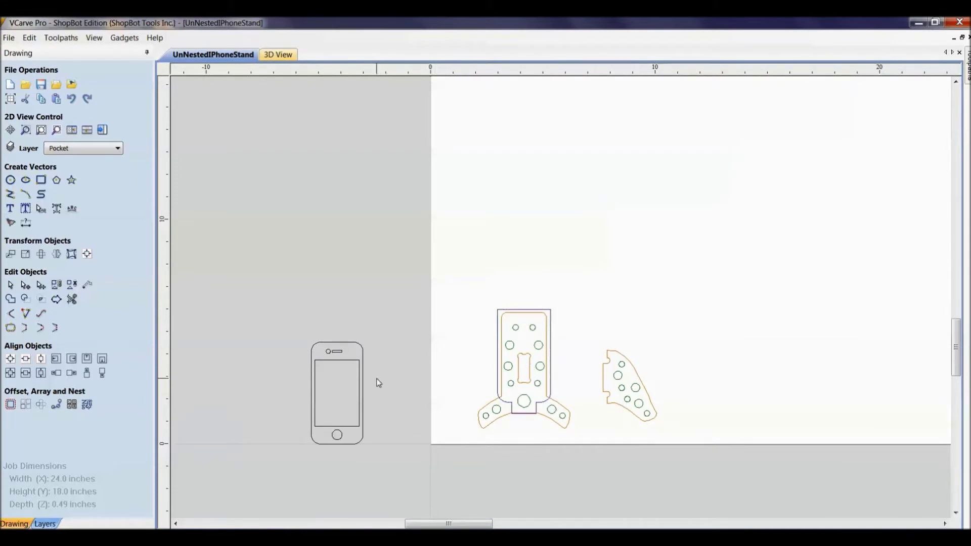
middle_drag(534, 340, 464, 371)
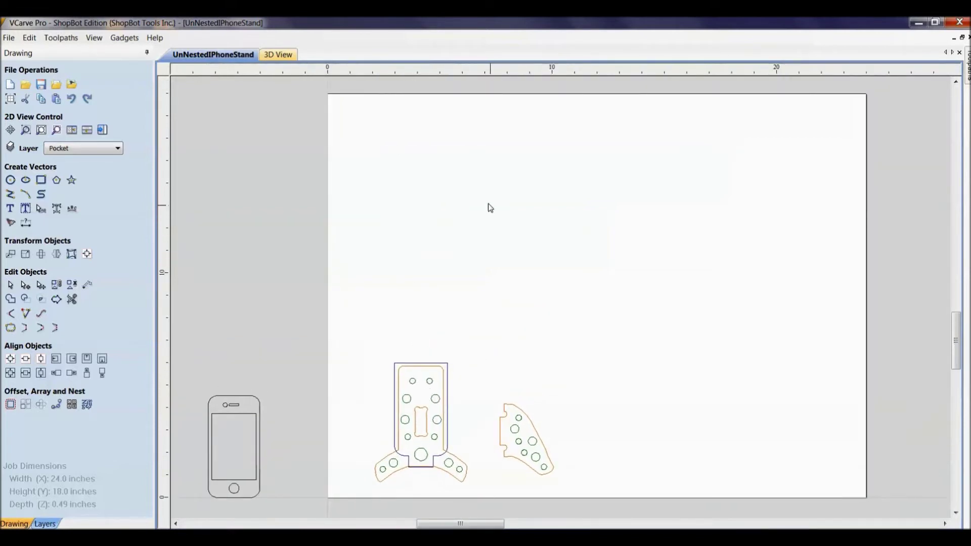
click(10, 98)
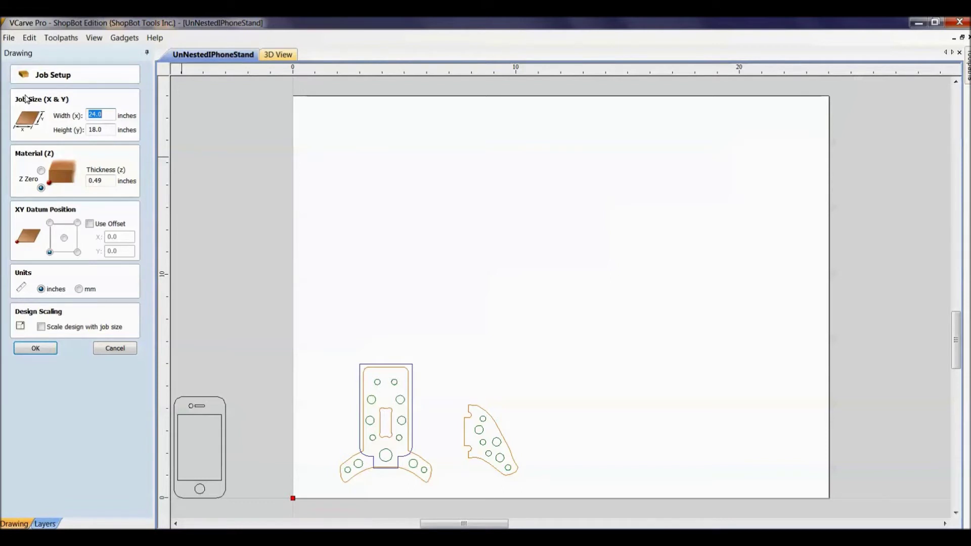
click(35, 349)
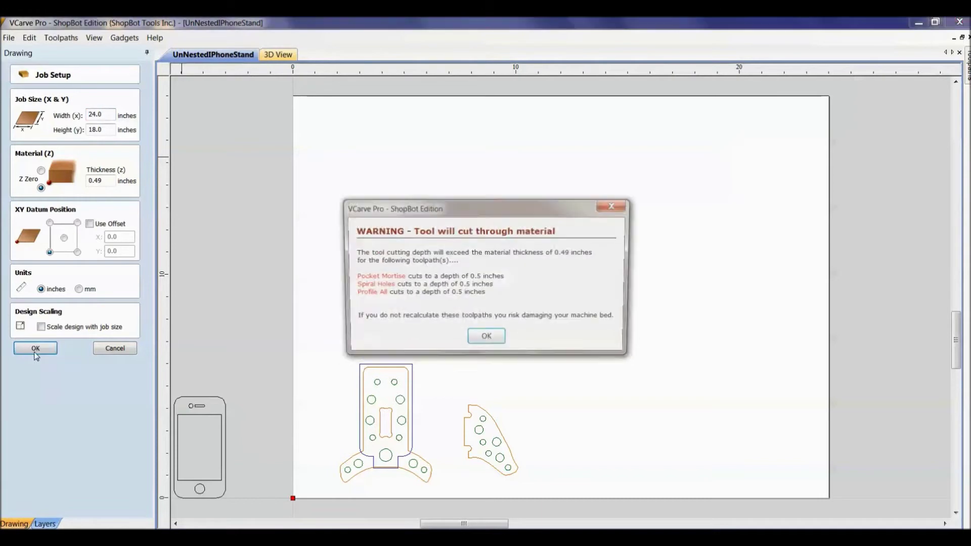
click(486, 337)
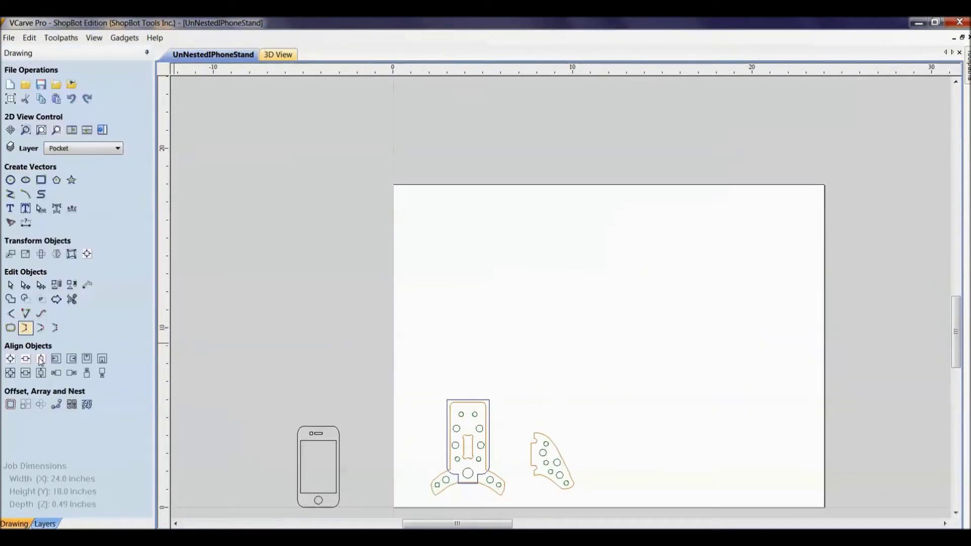
click(88, 405)
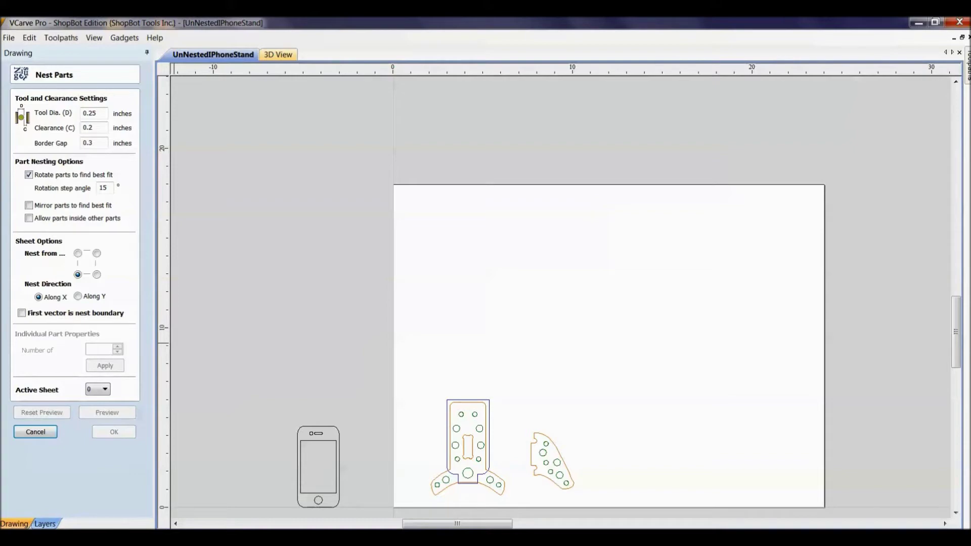
Open the clearnance drawing from the Nesting Training folder and inspect the small circle between the two parts.
click(98, 522)
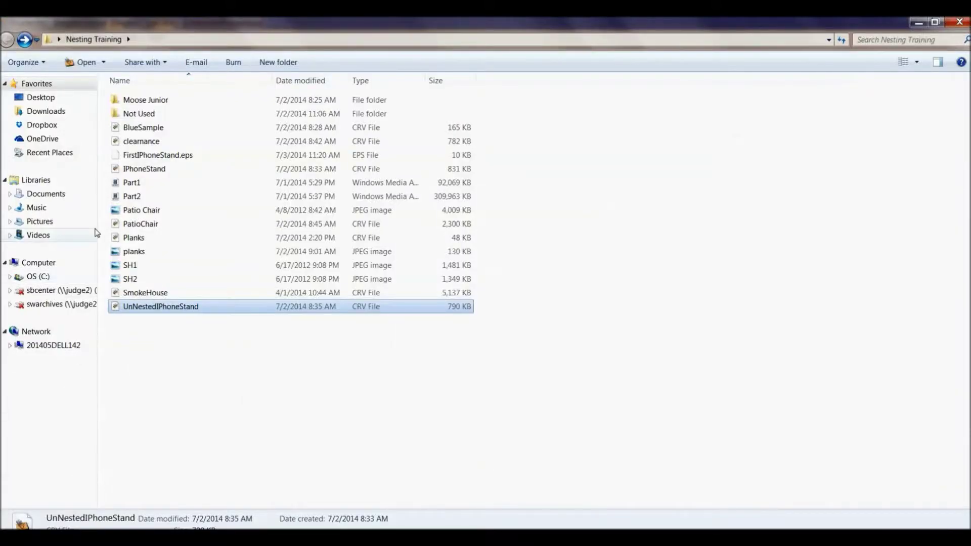
double_click(137, 142)
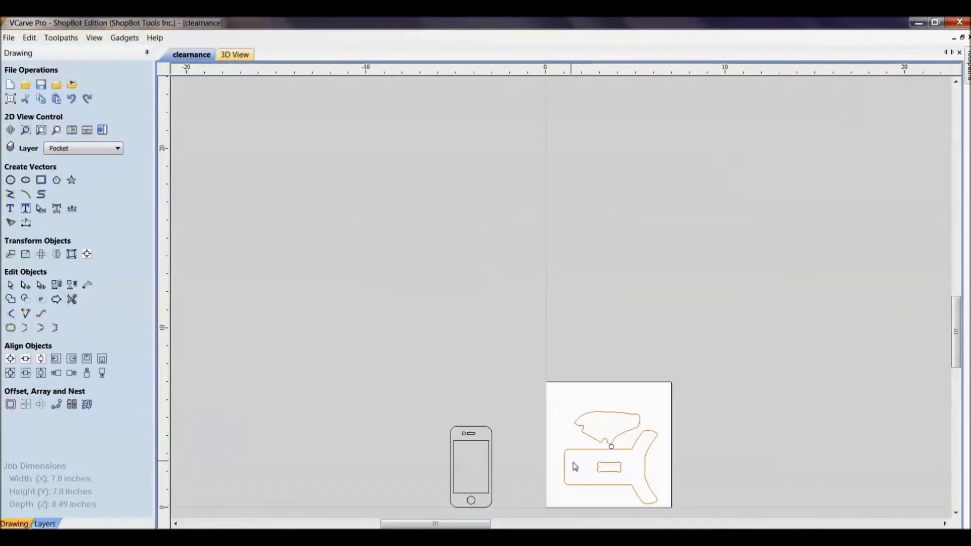
scroll(630, 464, up, 4)
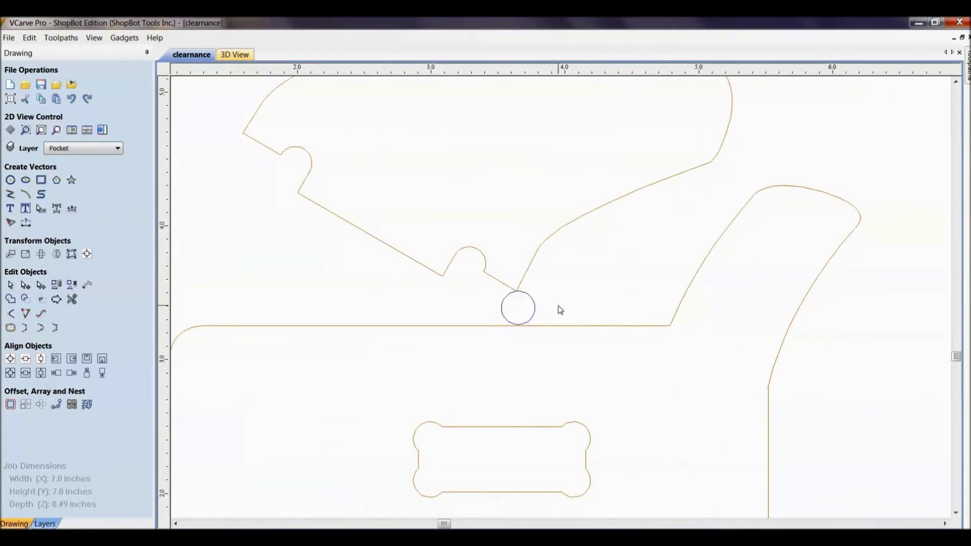
click(533, 316)
click(572, 289)
Measure the diameter of the small circle between the two parts.
click(87, 285)
scroll(458, 291, up, 2)
scroll(470, 290, up, 3)
middle_drag(464, 324, 791, 303)
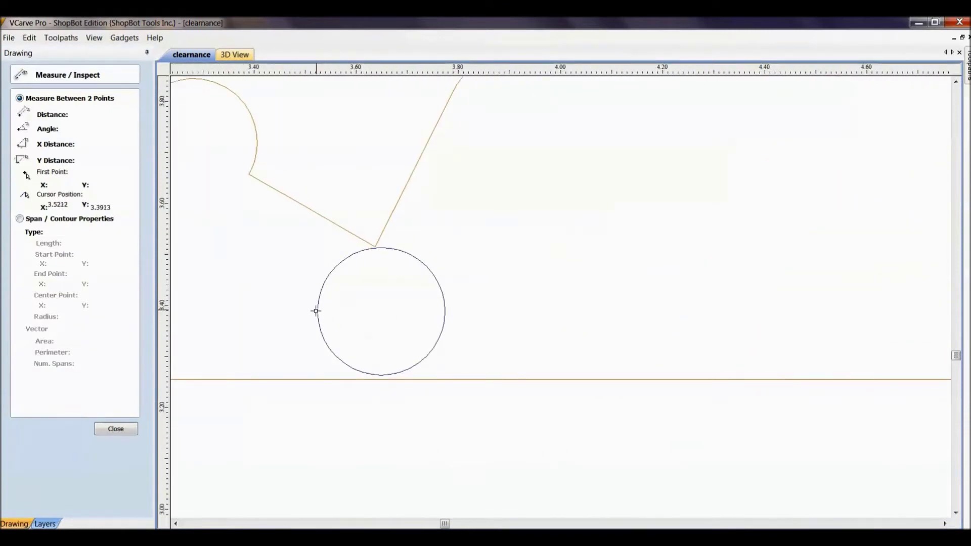
click(317, 311)
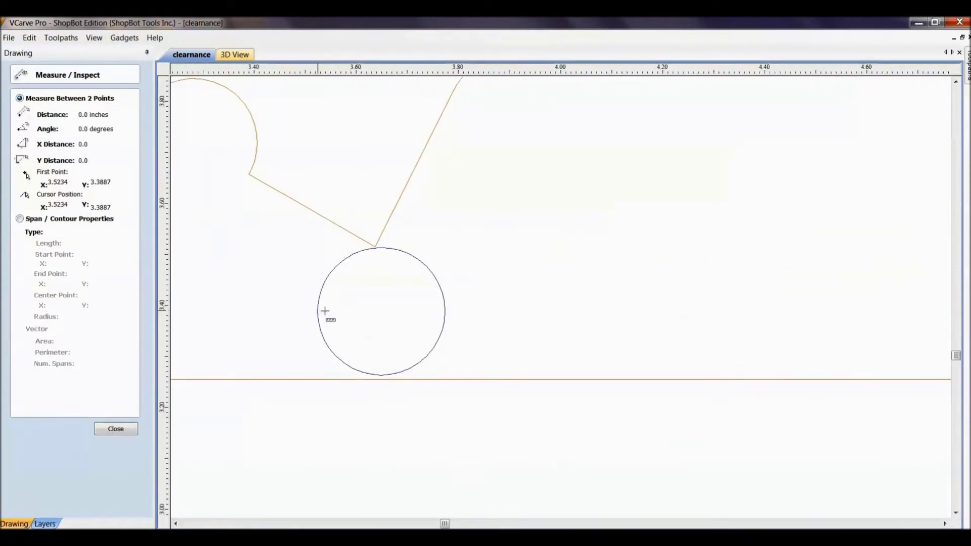
click(445, 311)
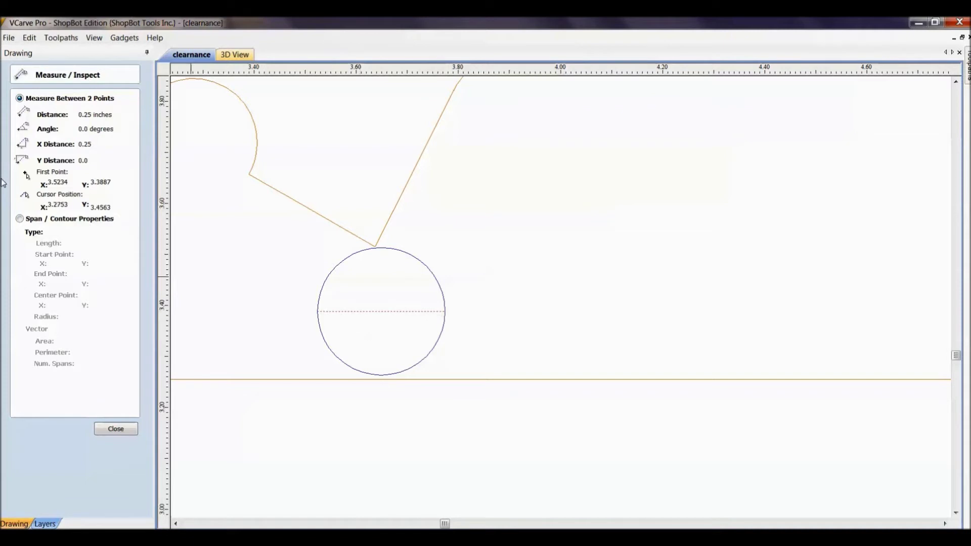
click(115, 429)
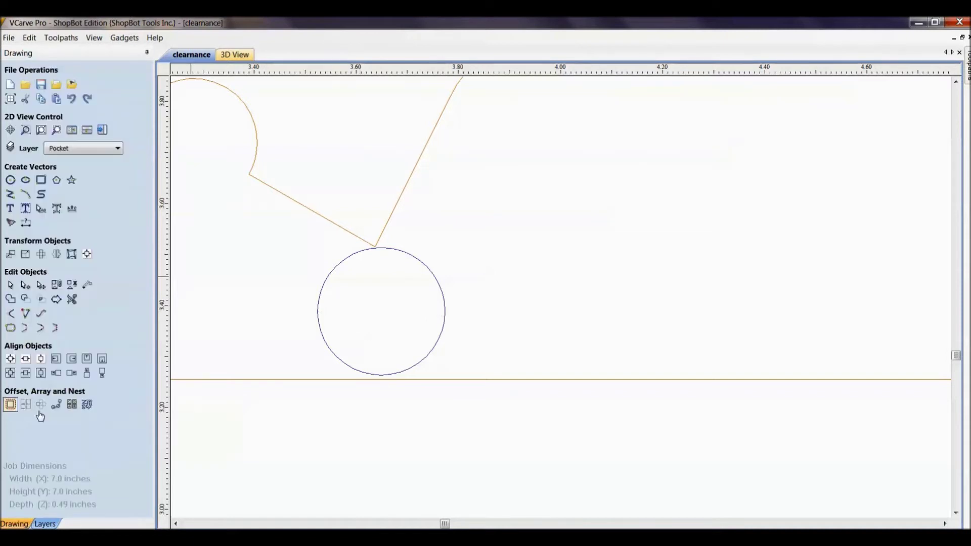
click(87, 404)
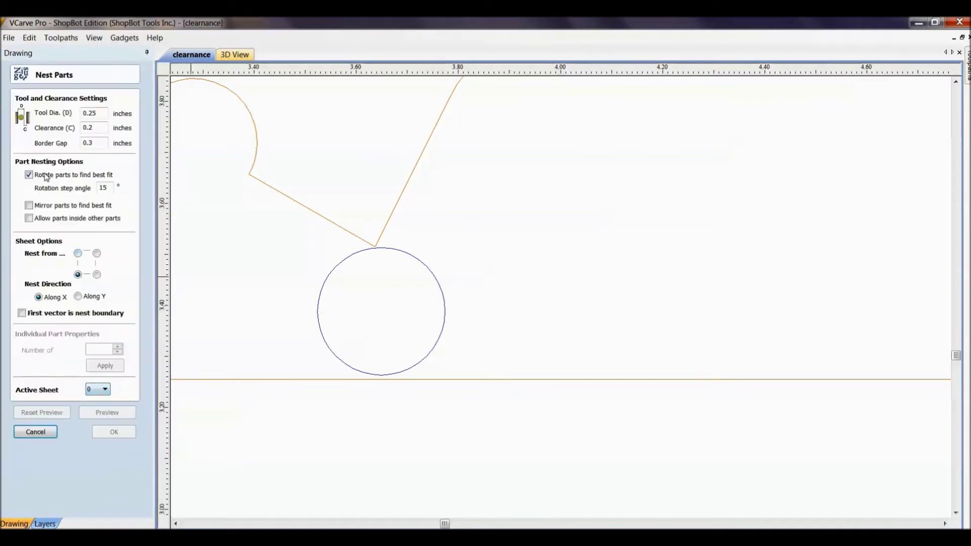
double_click(106, 127)
text(0)
click(35, 431)
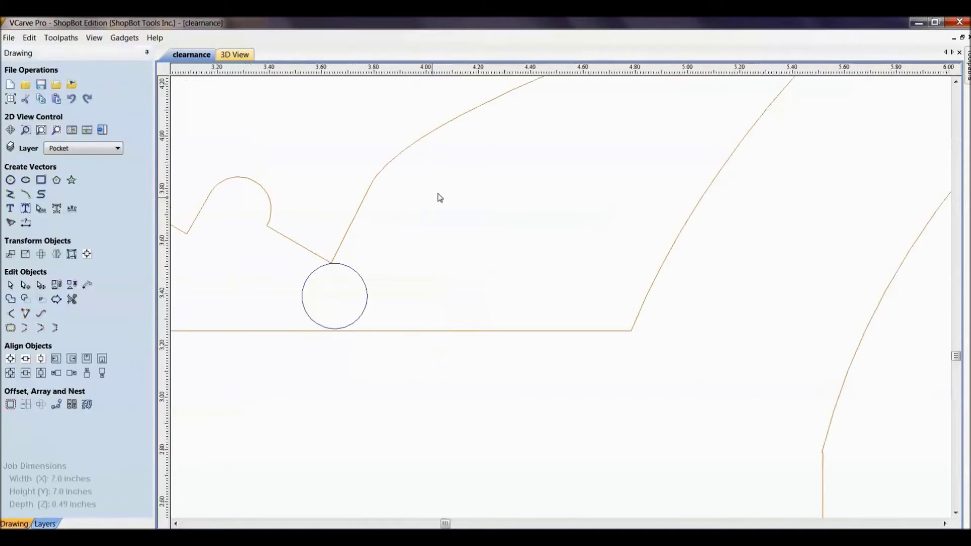
Nudge the upper part upward, away from the circle, to open a clearance gap.
scroll(440, 197, down, 3)
click(449, 279)
key(Up)
key(Up)
key(Up)
key(Up)
key(Up)
key(Up)
key(Up)
middle_drag(403, 324, 404, 284)
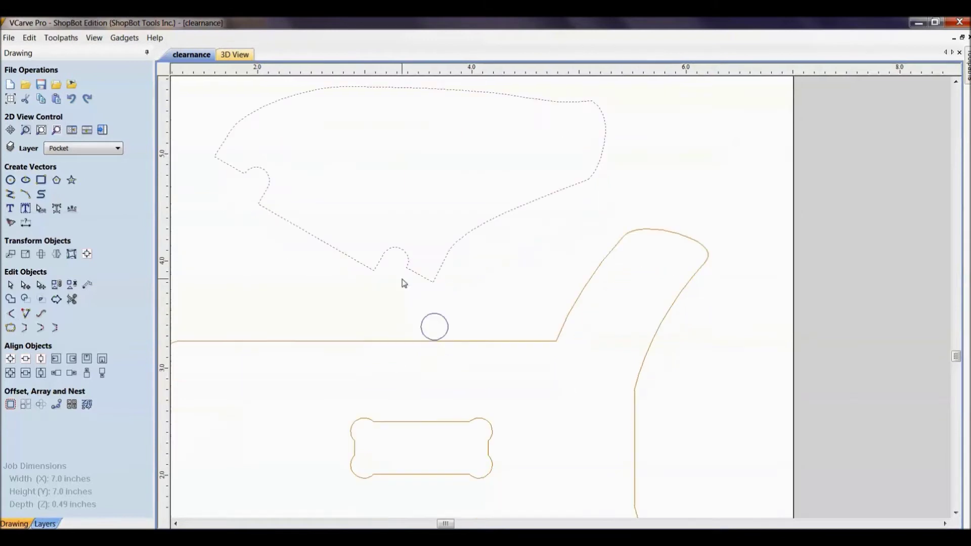
Measure the gap between the top of the circle and the lowest tip of the upper part.
click(404, 301)
click(427, 319)
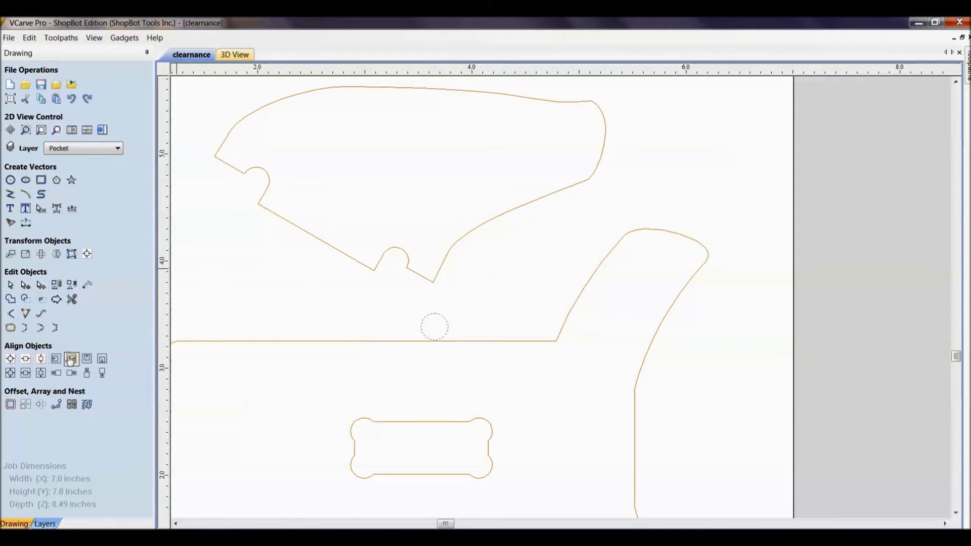
click(72, 300)
drag(434, 313, 434, 281)
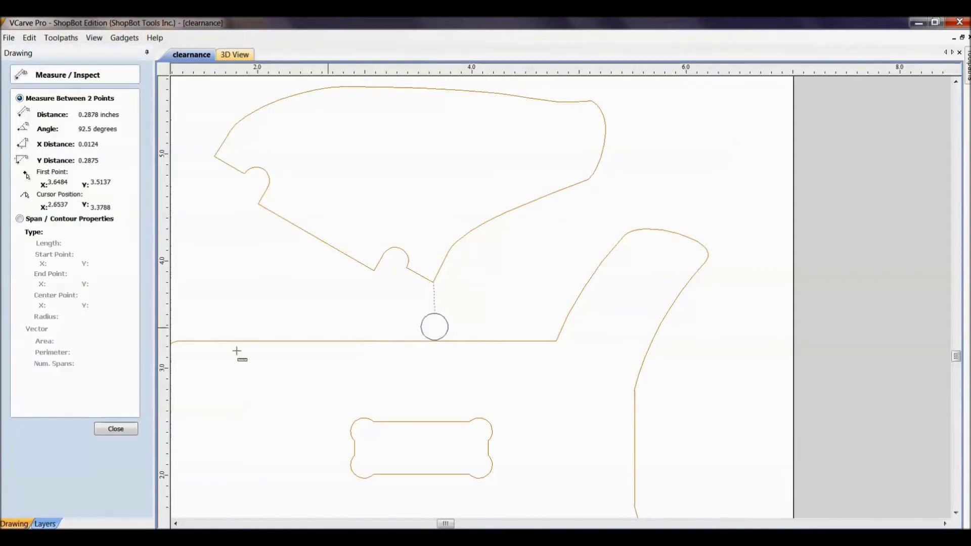
click(128, 429)
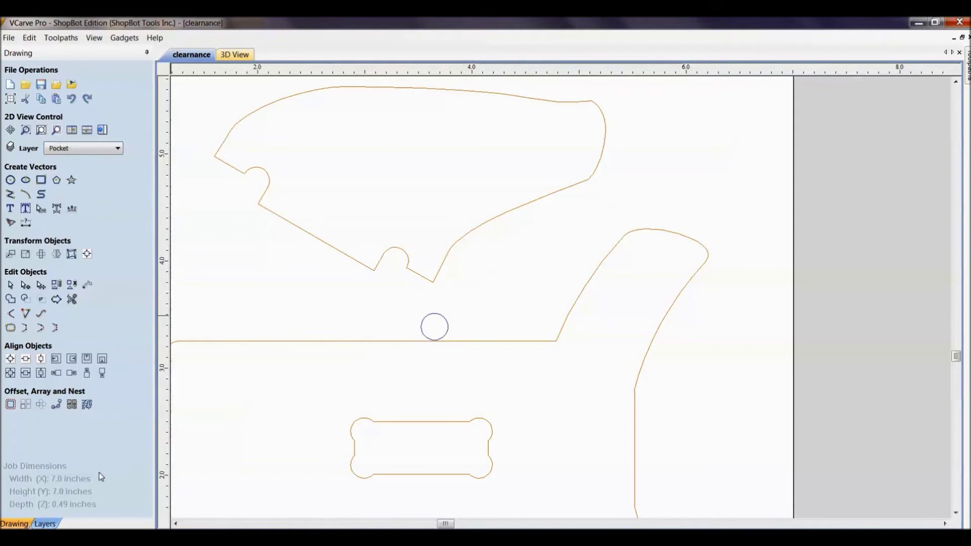
Check the Nest Parts clearance settings, close the clearnance drawing and switch back to the unnested stand drawing.
click(87, 404)
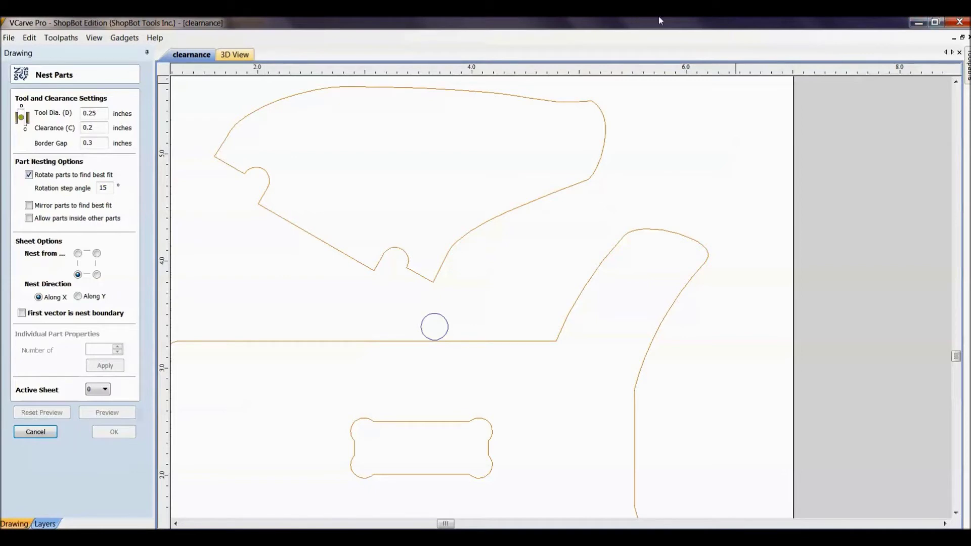
click(961, 25)
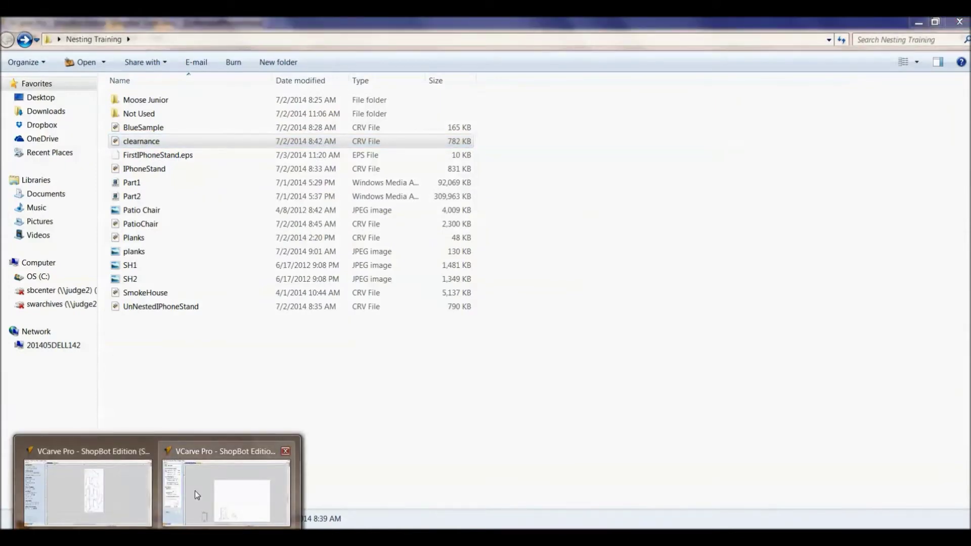
click(195, 491)
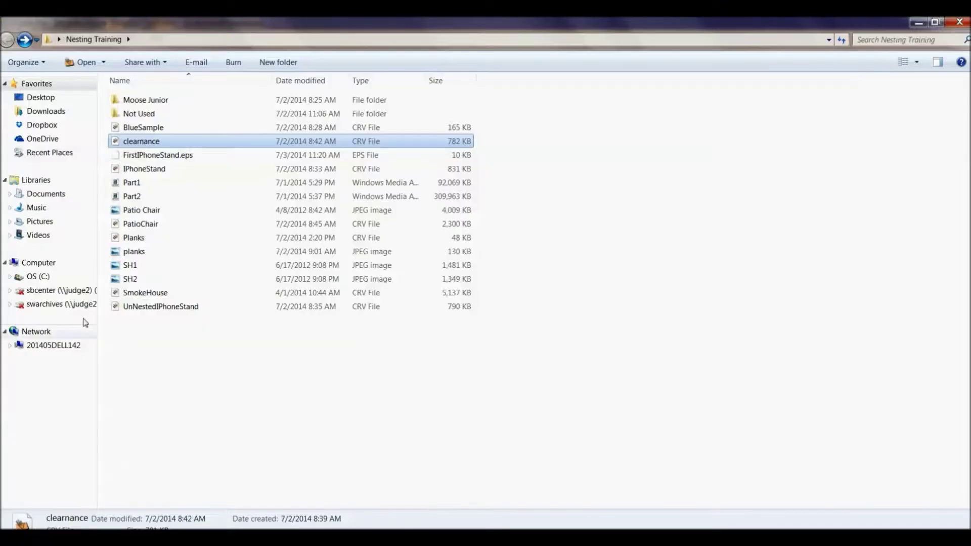
View the Patio Chair photo from the Nesting Training folder, close it and open the PatioChair drawing.
double_click(145, 210)
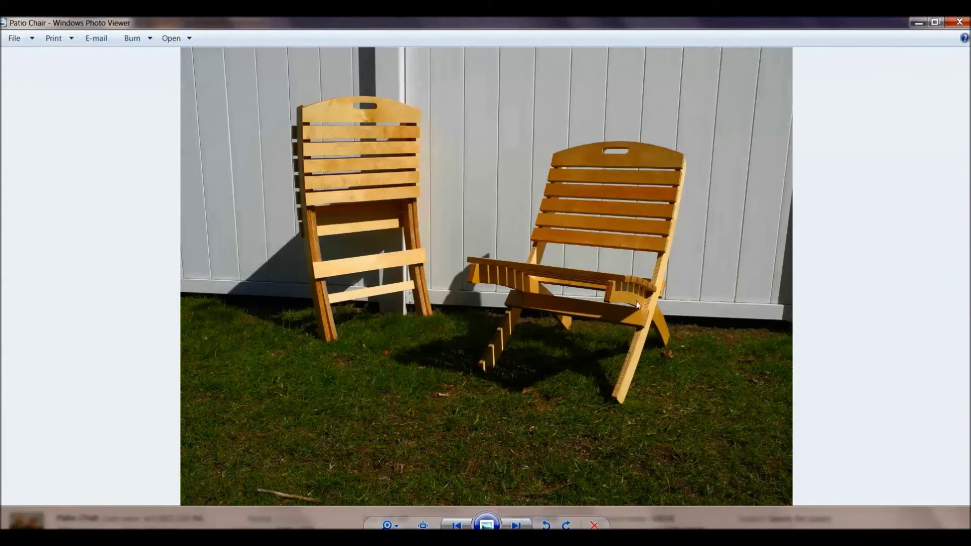
click(960, 22)
double_click(191, 224)
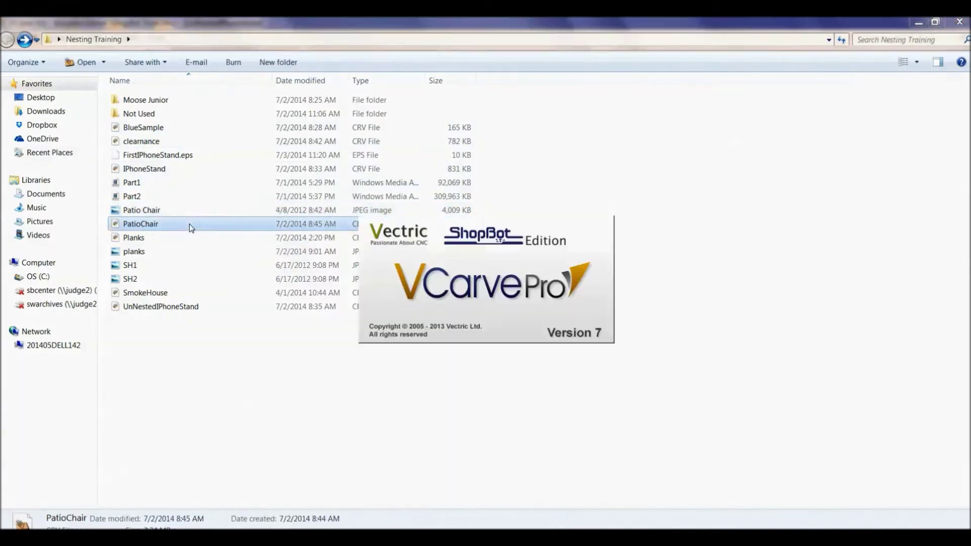
Examine the spacing between the patio chair parts and the sheet edges across the layout.
scroll(478, 198, up, 5)
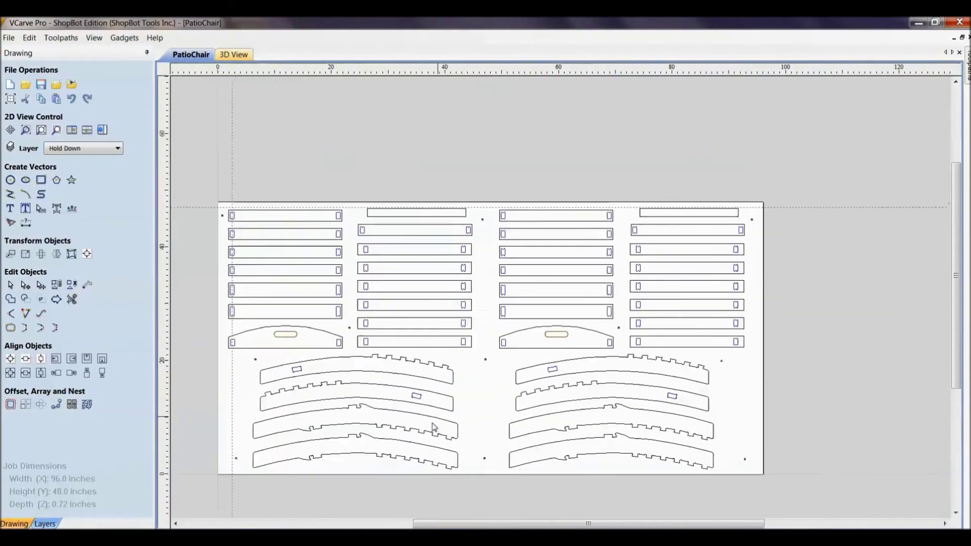
scroll(477, 193, up, 2)
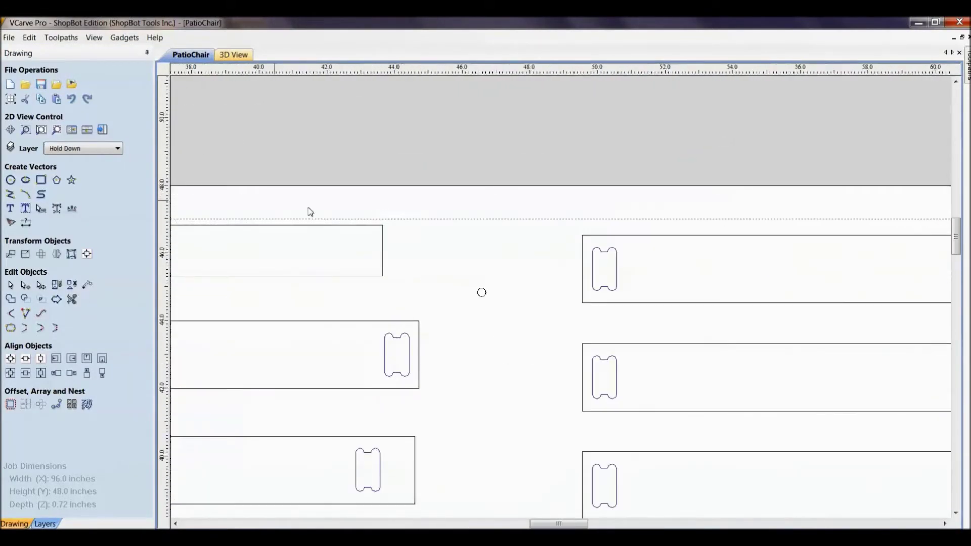
scroll(670, 258, up, 2)
middle_drag(310, 247, 696, 254)
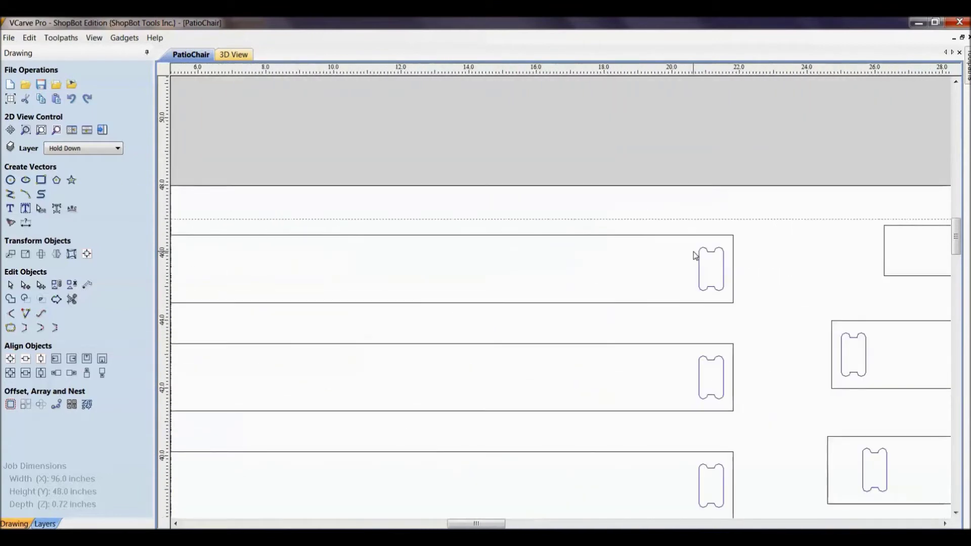
scroll(288, 226, down, 2)
middle_drag(289, 225, 435, 229)
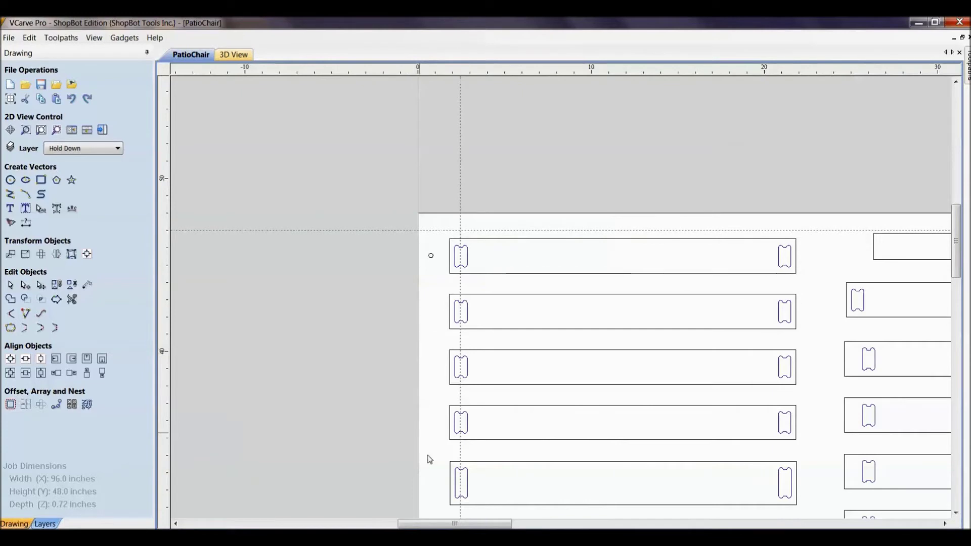
middle_drag(427, 458, 301, 308)
scroll(301, 308, down, 3)
scroll(601, 322, down, 2)
middle_drag(587, 308, 440, 240)
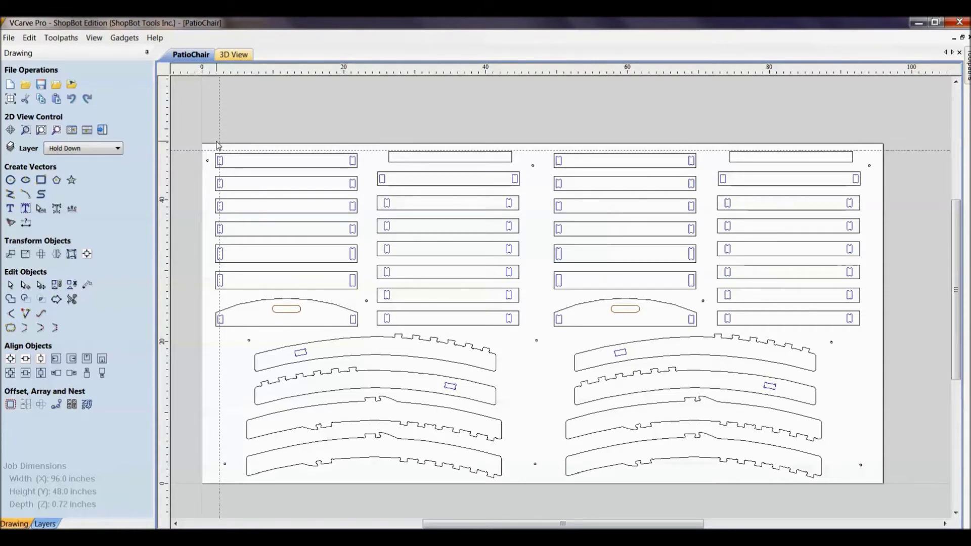
Examine the gap between the slat columns and open the Nest Parts tool for the patio chair drawing.
scroll(413, 180, up, 5)
middle_drag(331, 206, 491, 222)
click(87, 405)
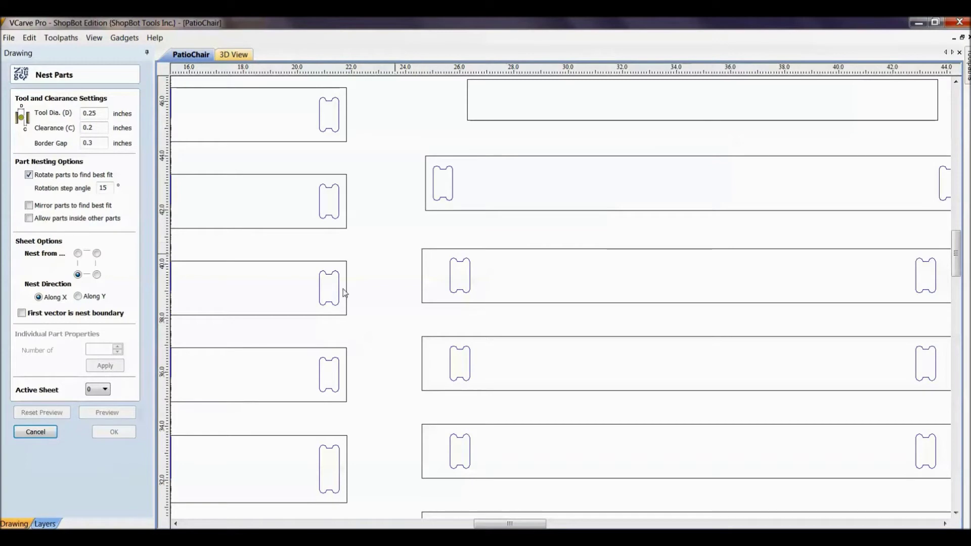
Close the Nest Parts tool and preview all toolpaths of the patio chair drawing in 3D.
click(45, 433)
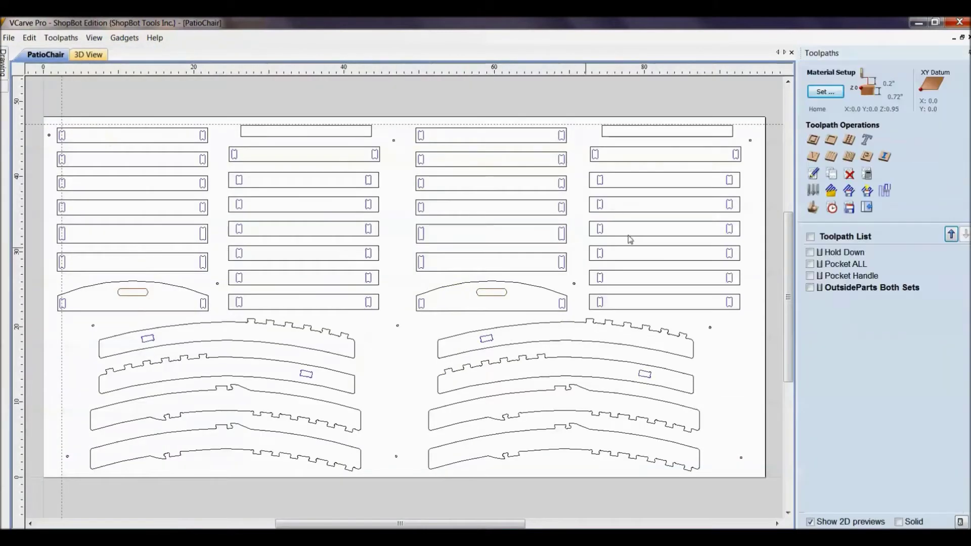
click(813, 207)
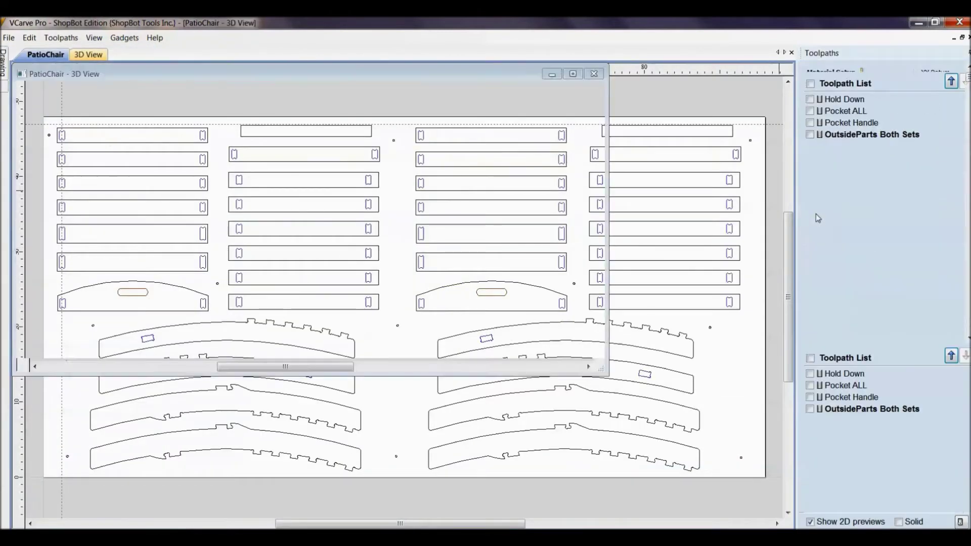
click(859, 246)
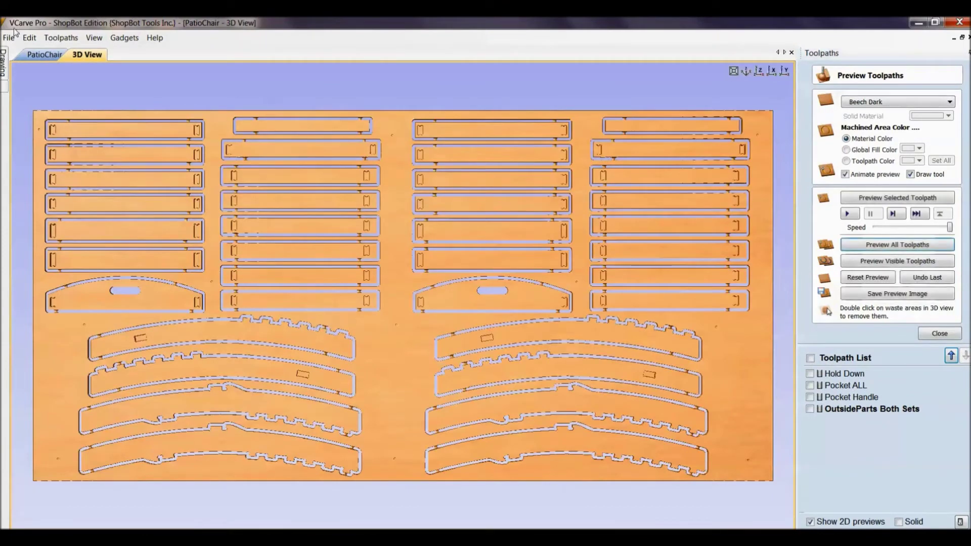
Examine the material left between the cut slats and curved parts in the 3D toolpath preview.
scroll(336, 247, up, 8)
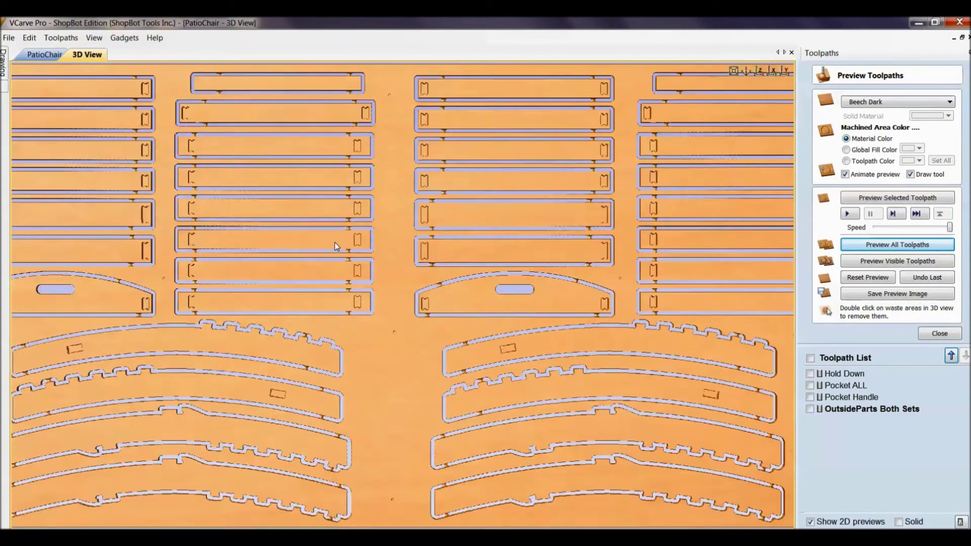
middle_drag(530, 398, 533, 409)
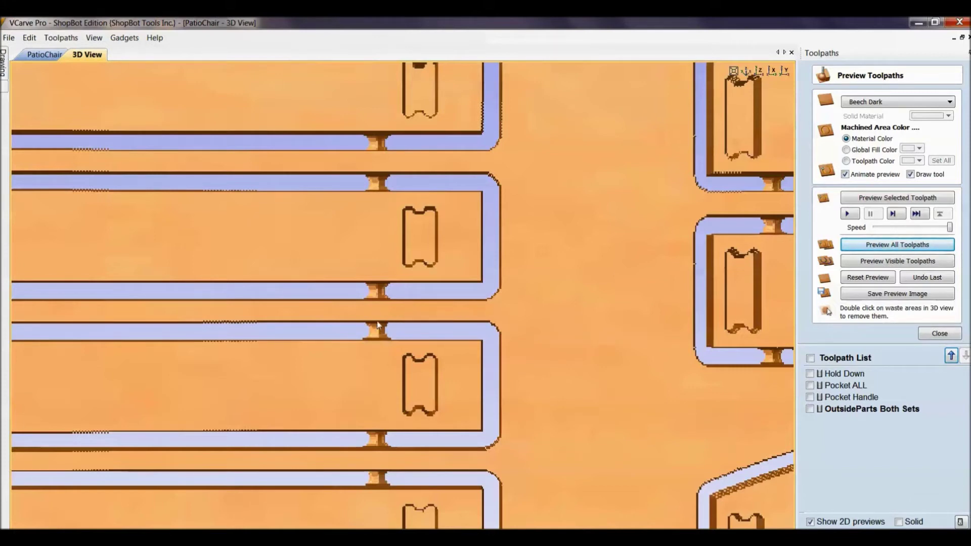
scroll(385, 307, down, 8)
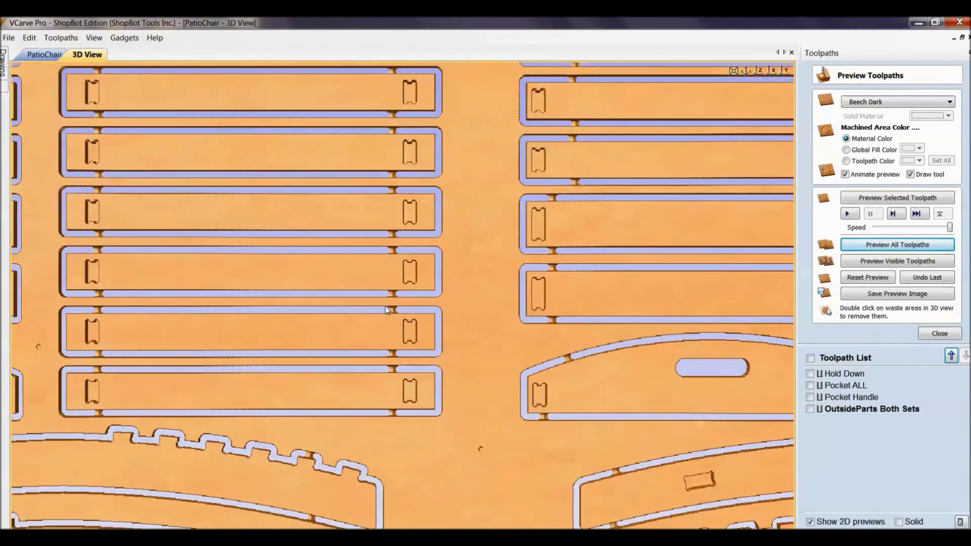
scroll(387, 310, down, 2)
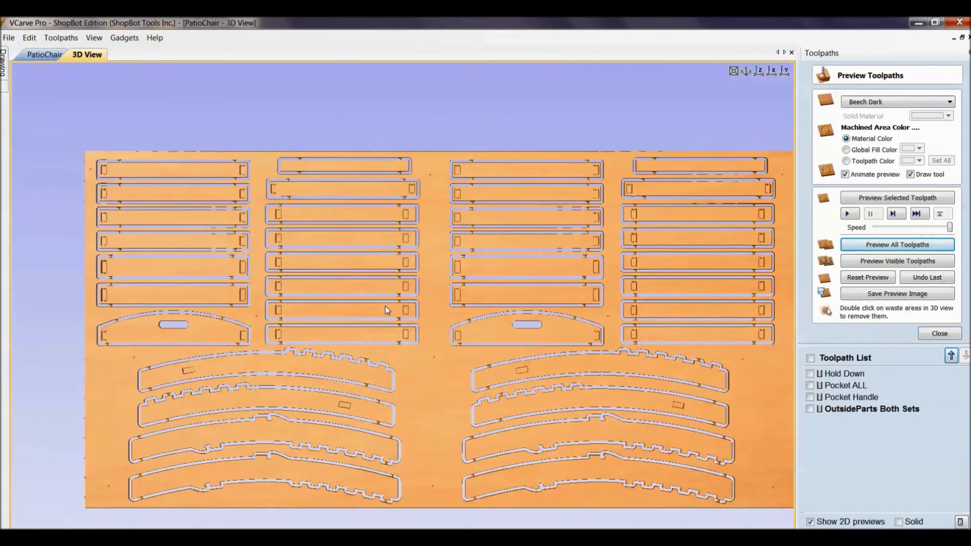
scroll(395, 301, up, 4)
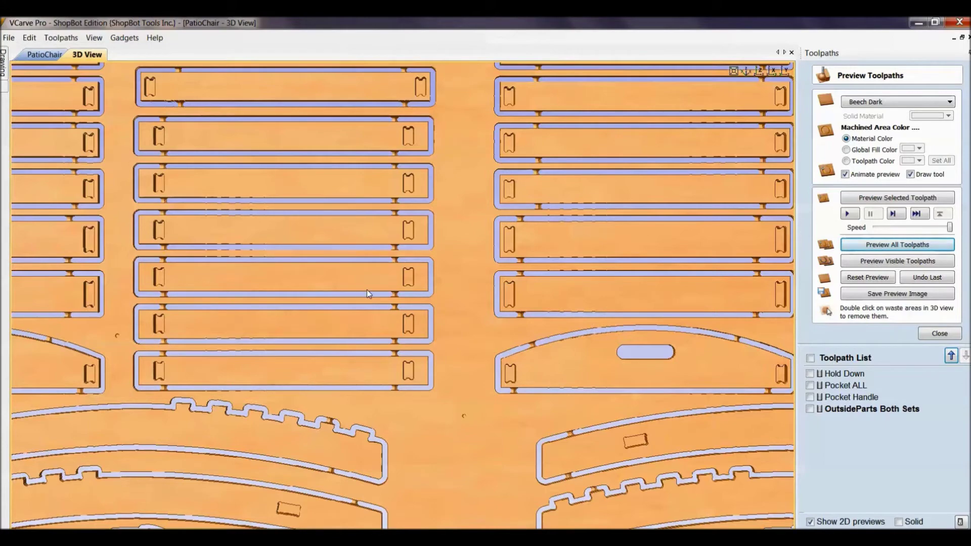
Close the PatioChair drawing and switch back to the UnNestedIPhoneStand drawing.
click(959, 23)
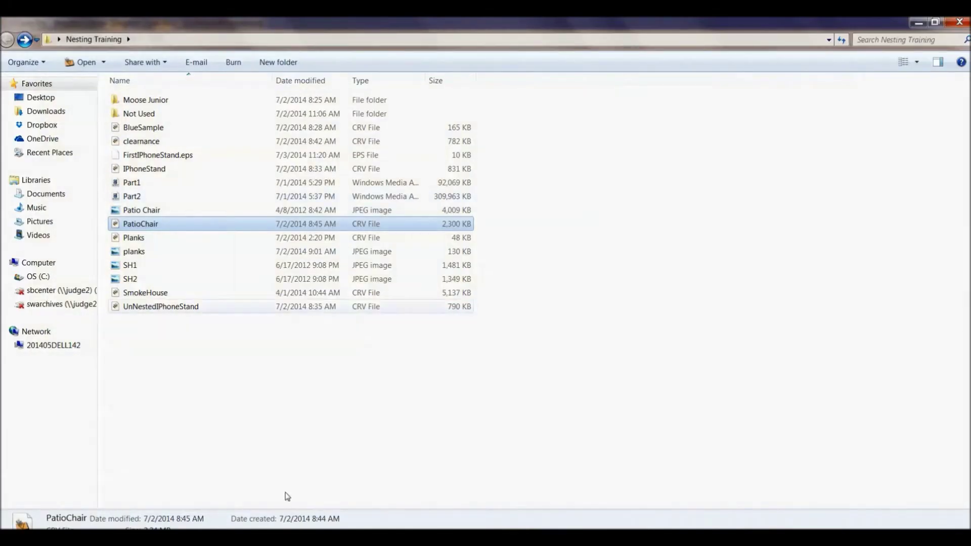
mouse_move(157, 537)
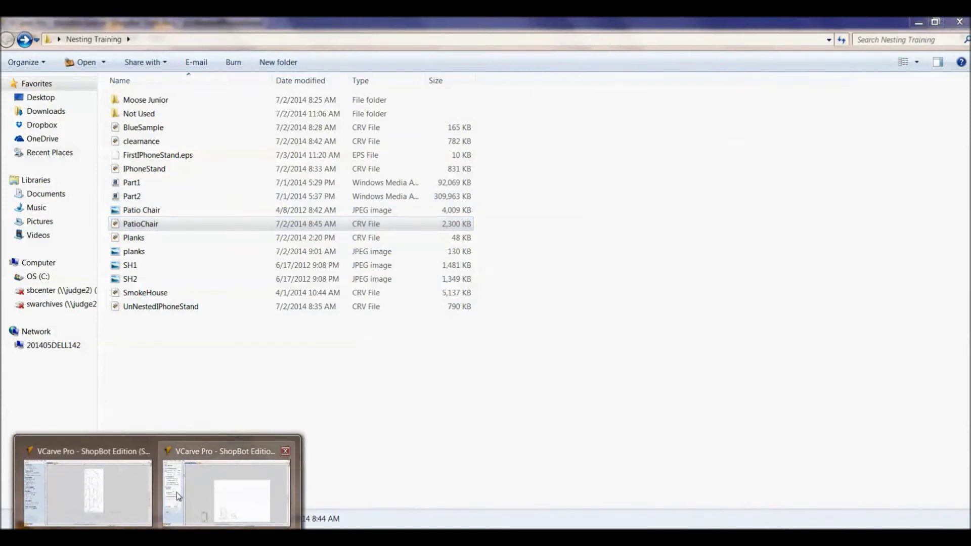
click(199, 494)
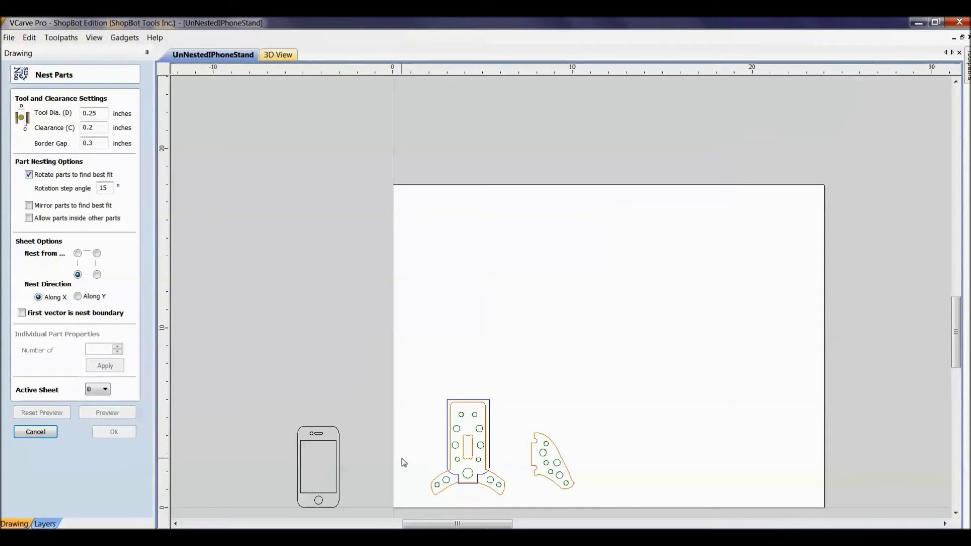
Return to the Nesting Training folder and reopen the PatioChair drawing.
mouse_move(157, 539)
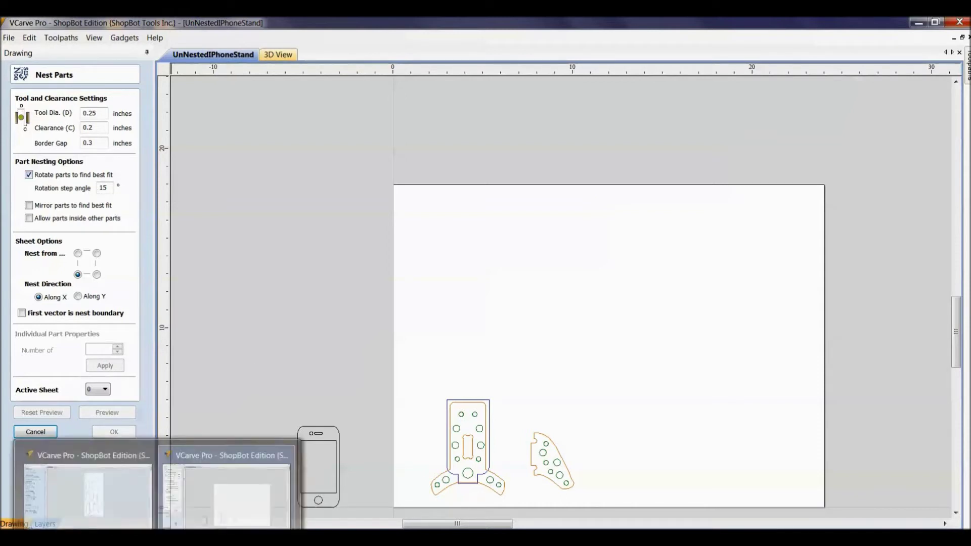
mouse_move(79, 539)
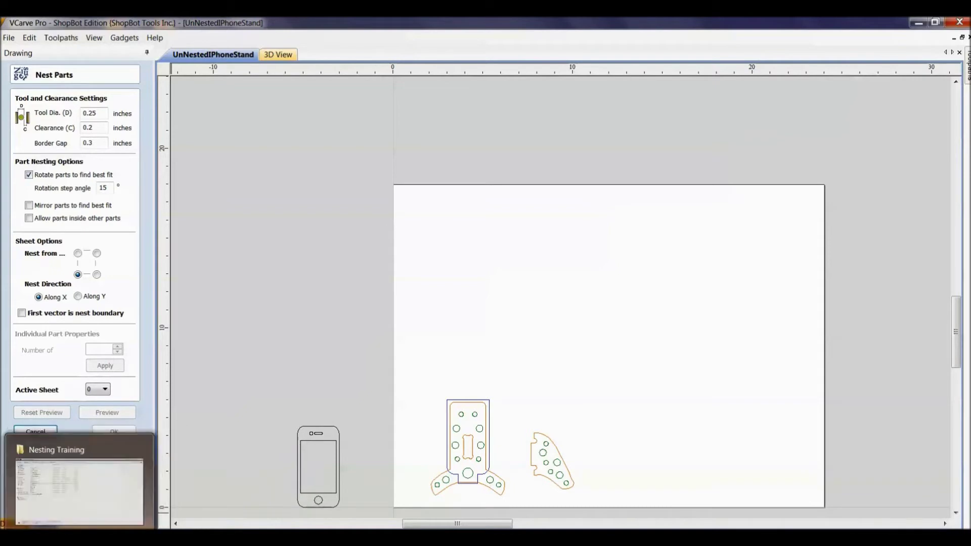
click(80, 491)
double_click(147, 229)
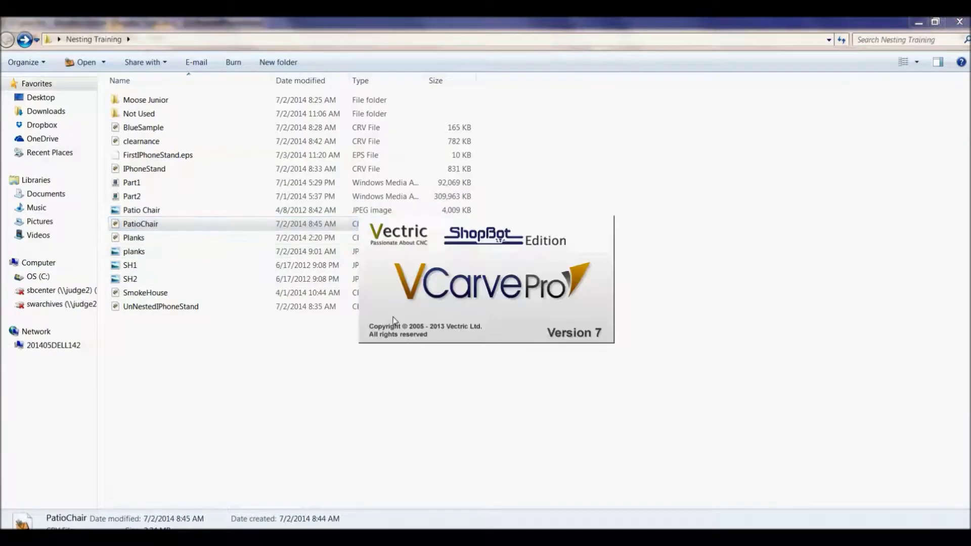
Rotate the lowest curved part on the left half of the sheet by about 90 degrees so it stands upright.
scroll(428, 244, up, 2)
scroll(428, 244, up, 1)
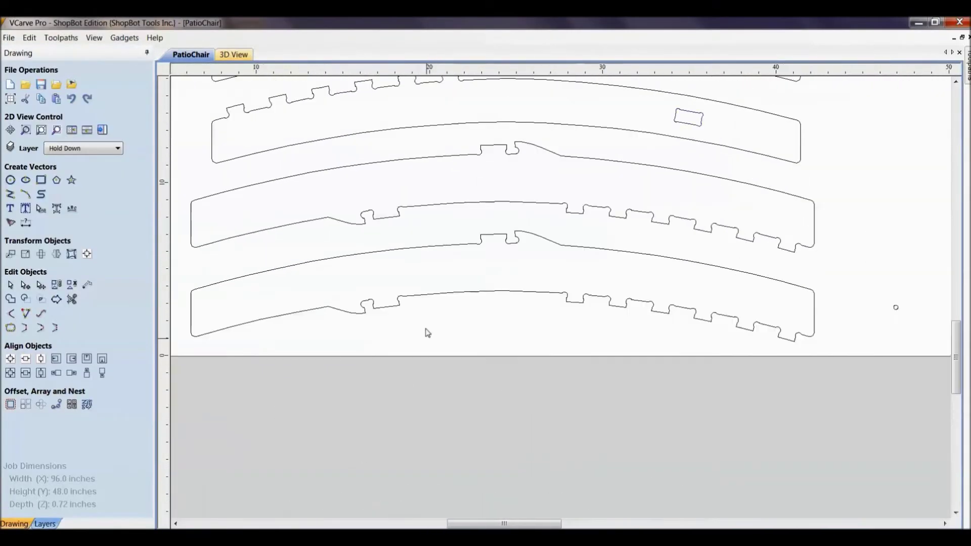
click(449, 298)
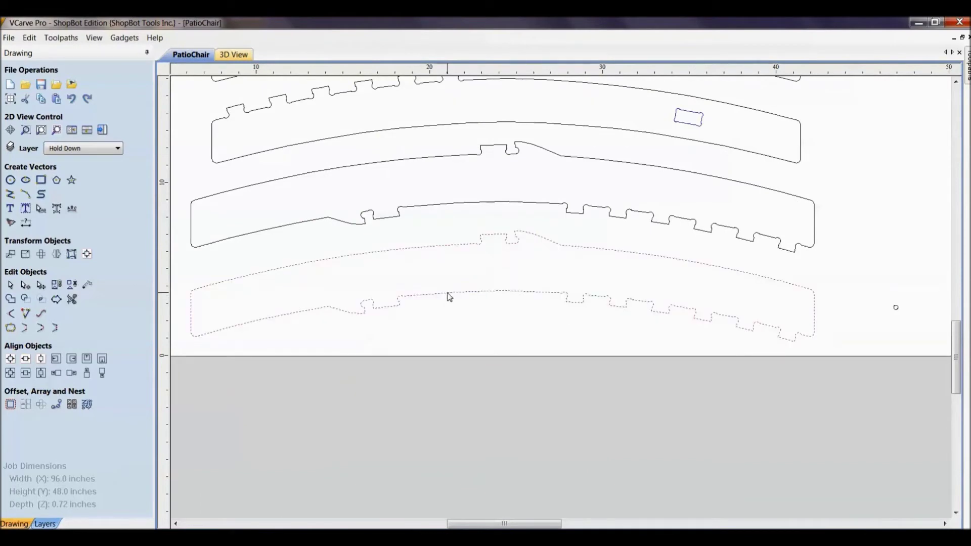
scroll(449, 292, down, 3)
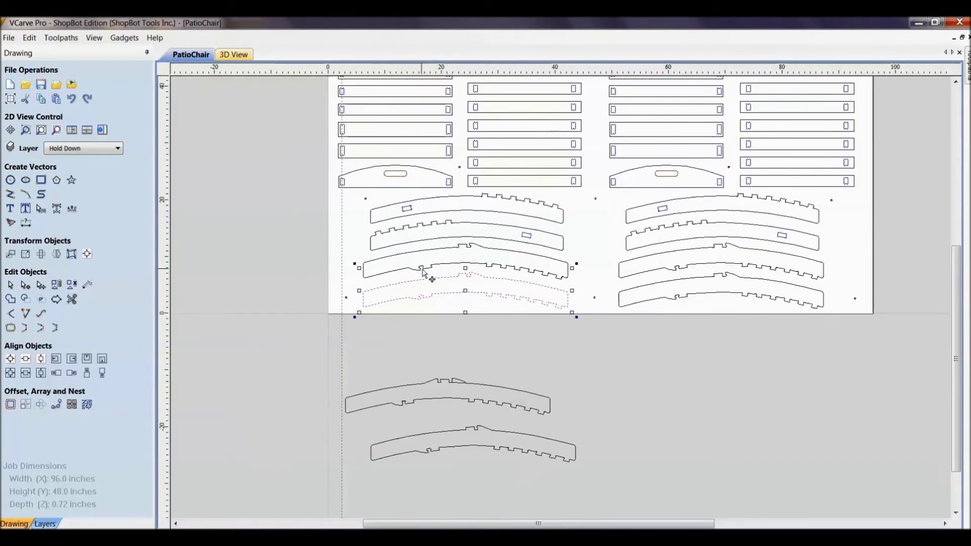
drag(356, 318, 474, 375)
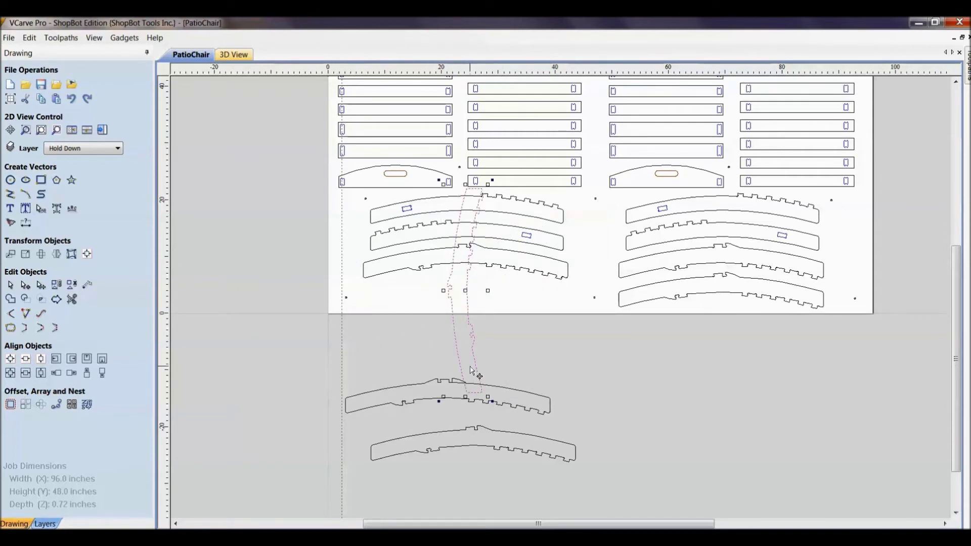
Close PatioChair without saving the changes and return to the UnNestedIPhoneStand drawing to examine its two parts up close.
click(959, 21)
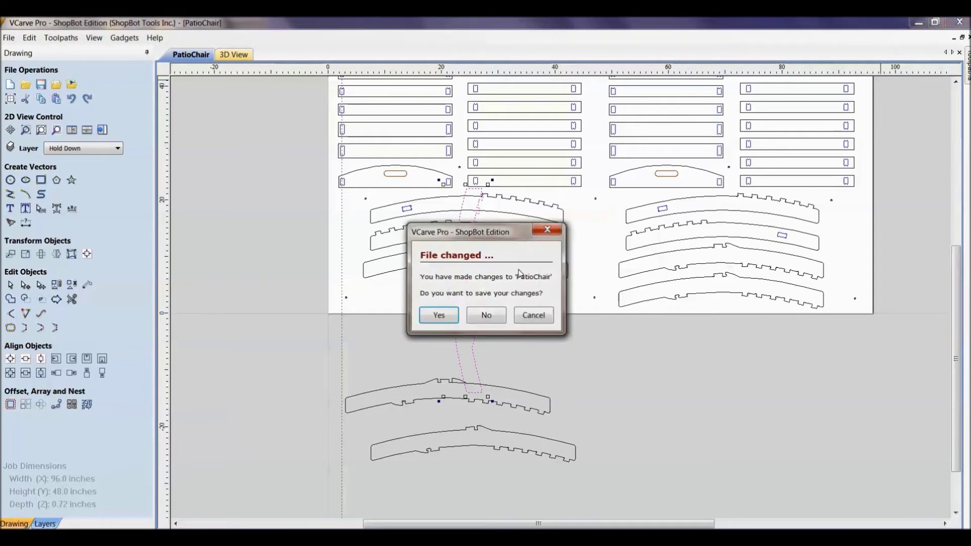
click(487, 315)
mouse_move(158, 539)
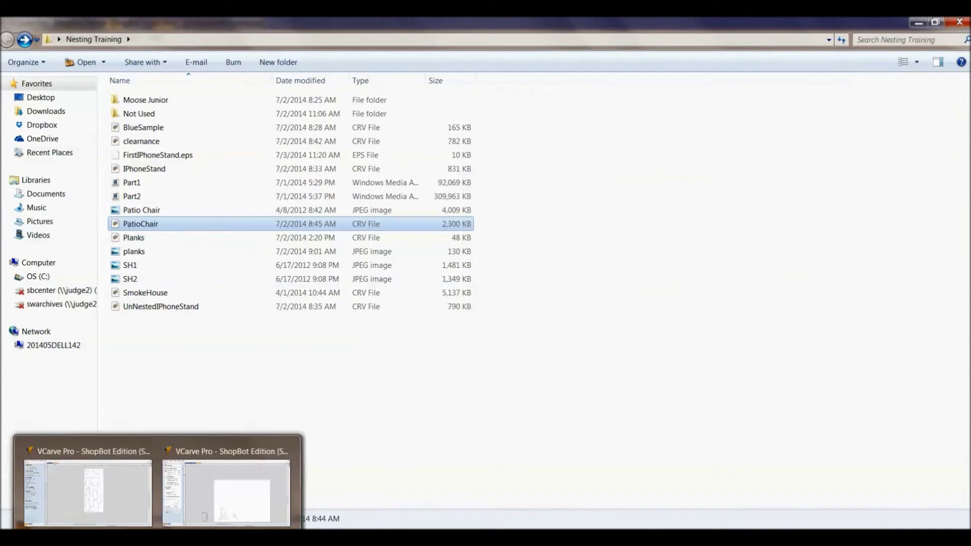
click(200, 498)
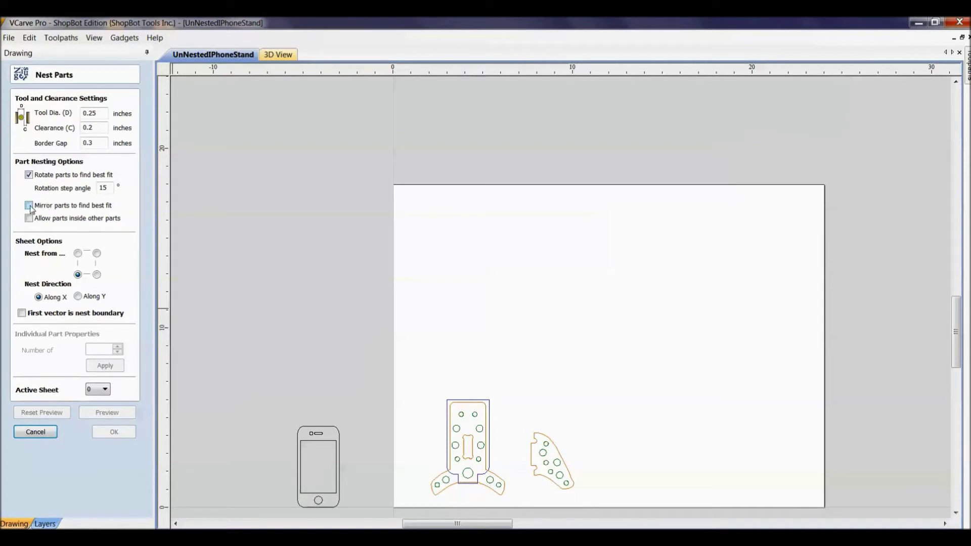
scroll(444, 411, up, 1)
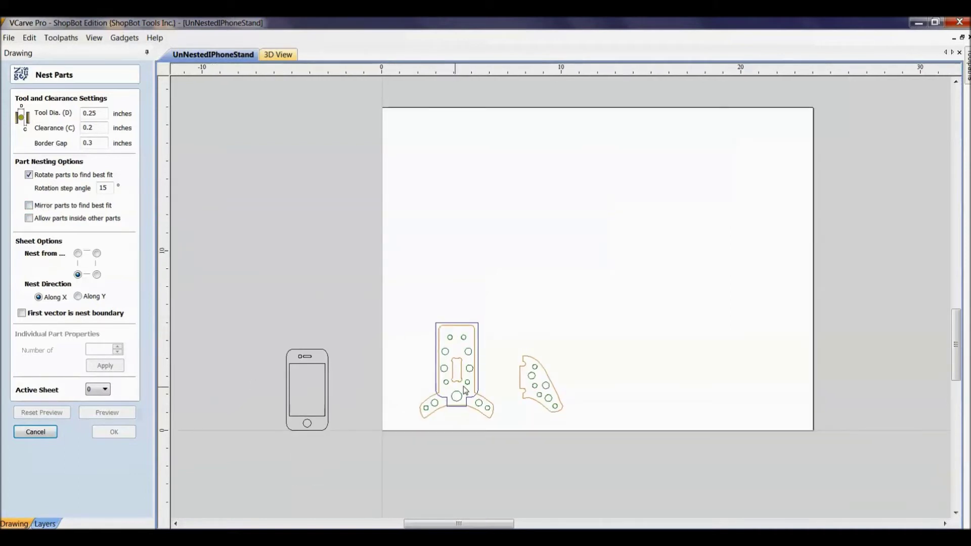
scroll(506, 396, up, 2)
scroll(506, 395, up, 1)
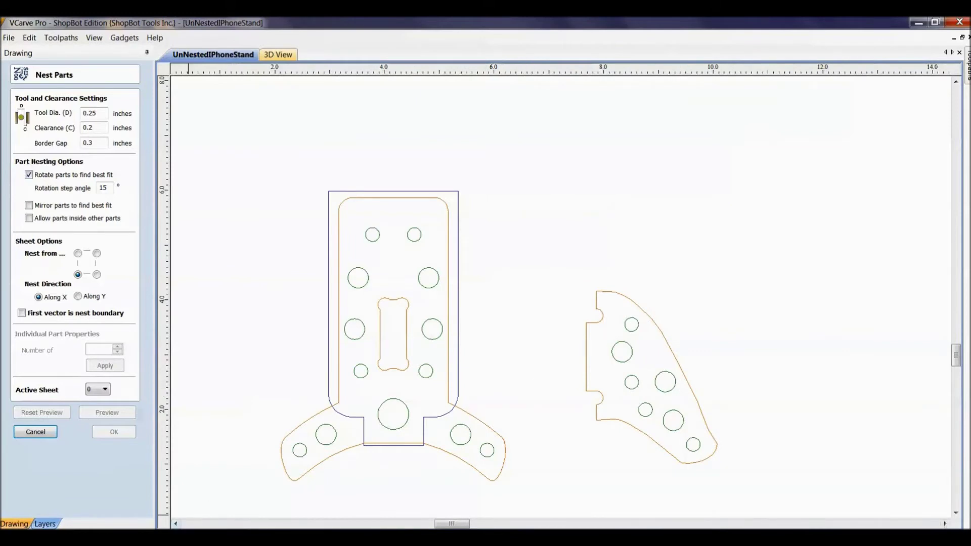
View the Patio Chair photo from the Nesting Training folder up close and open the PatioChair drawing.
mouse_move(75, 537)
click(70, 493)
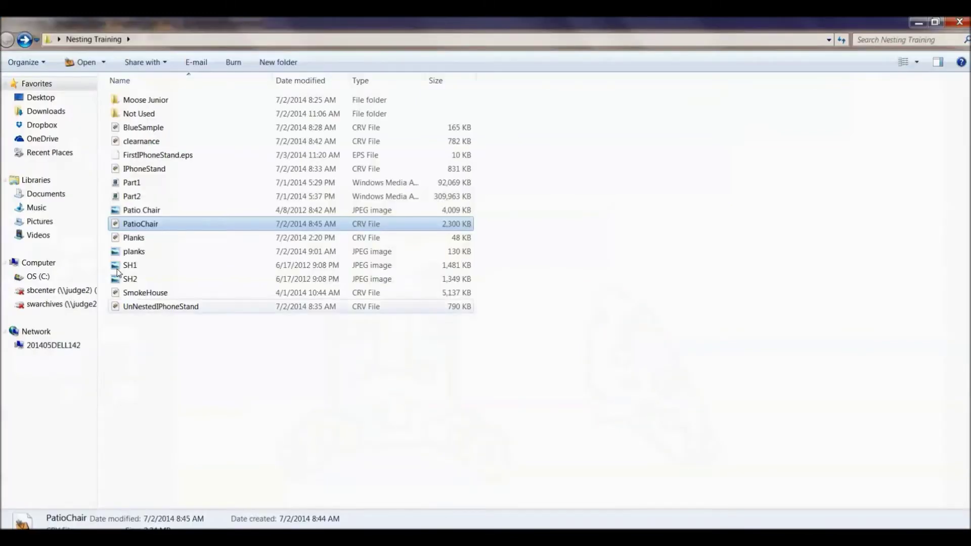
double_click(136, 212)
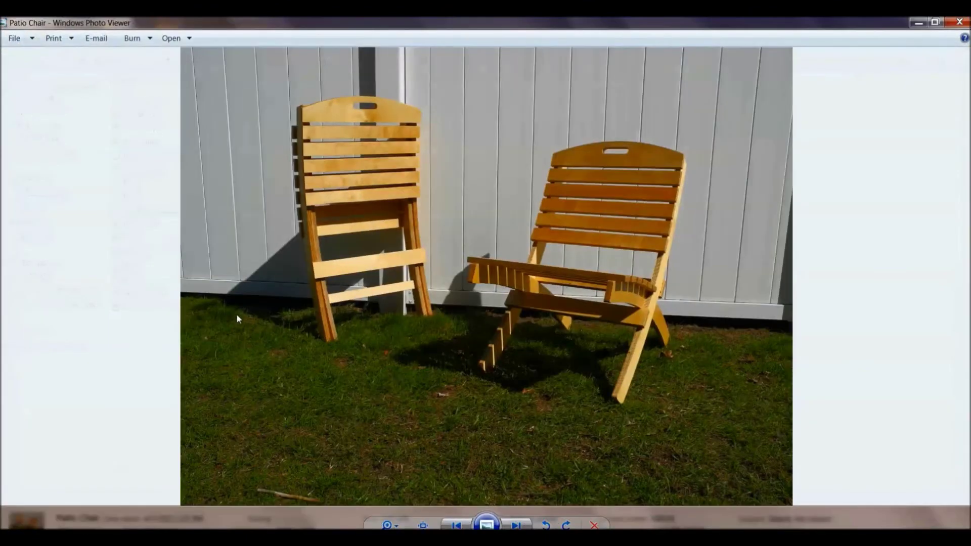
scroll(363, 228, up, 3)
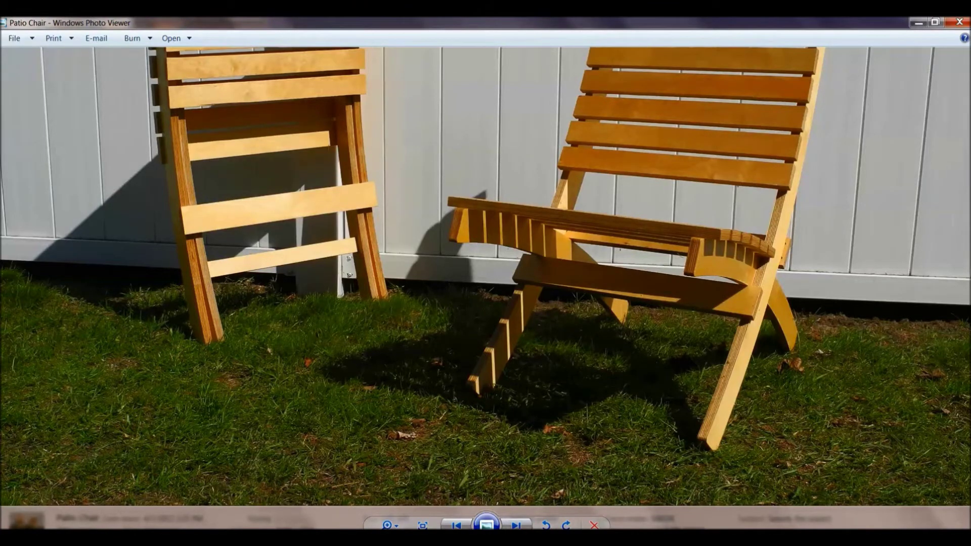
key(alt+Tab)
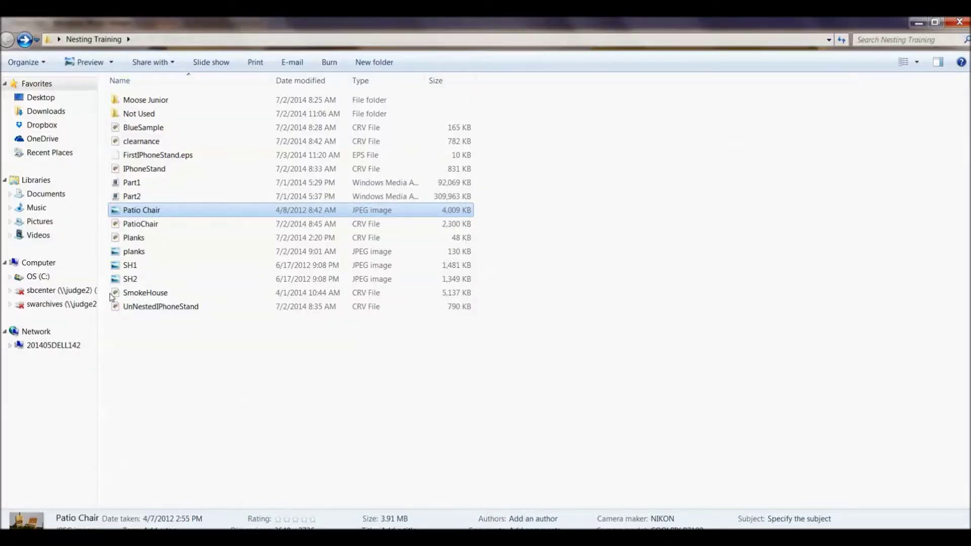
double_click(144, 224)
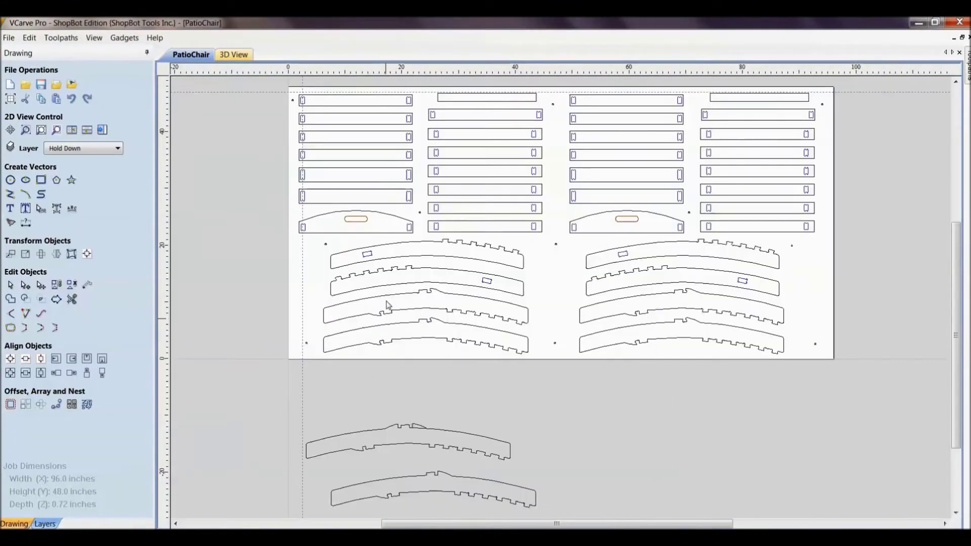
Enable mirroring parts to find best fit in Nest Parts for the second curved part of the left set, and cancel the tool.
scroll(390, 306, up, 2)
click(385, 232)
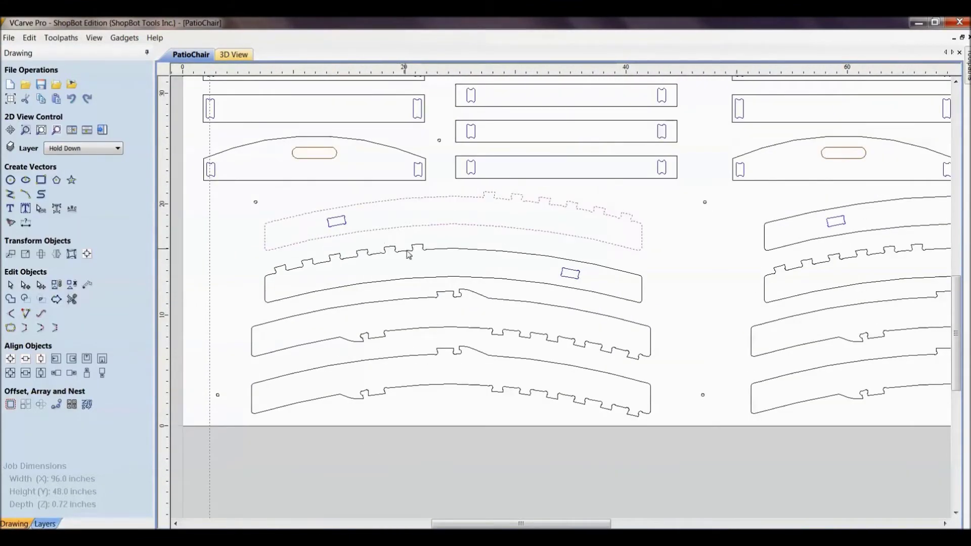
click(416, 282)
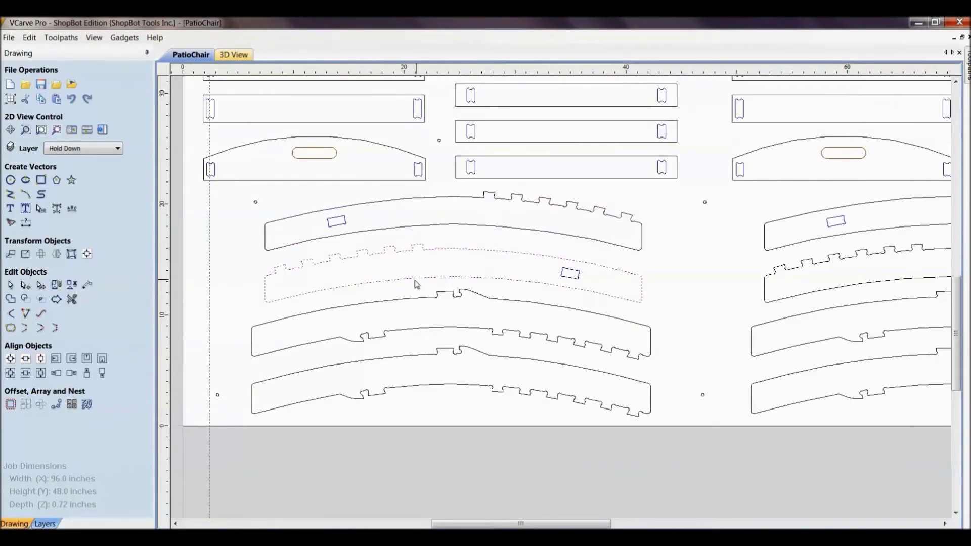
click(87, 405)
click(35, 207)
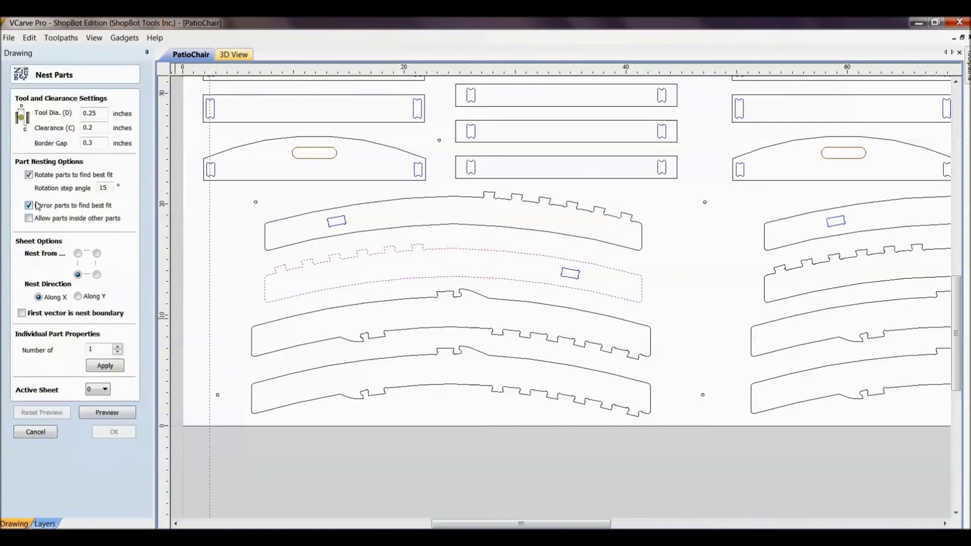
click(46, 435)
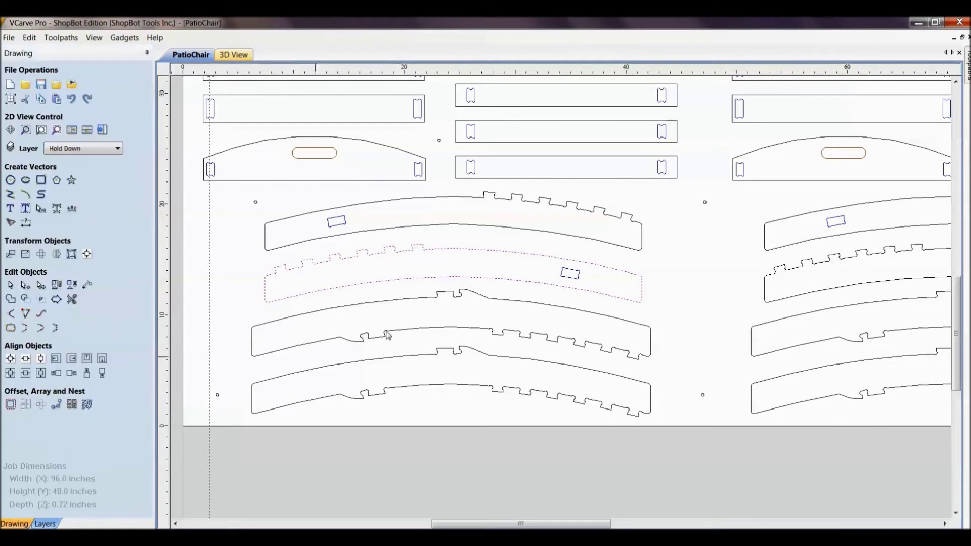
Mirror the second curved part of the left set horizontally together with its small rectangular pocket, and deselect it.
click(588, 302)
click(566, 275)
key(h)
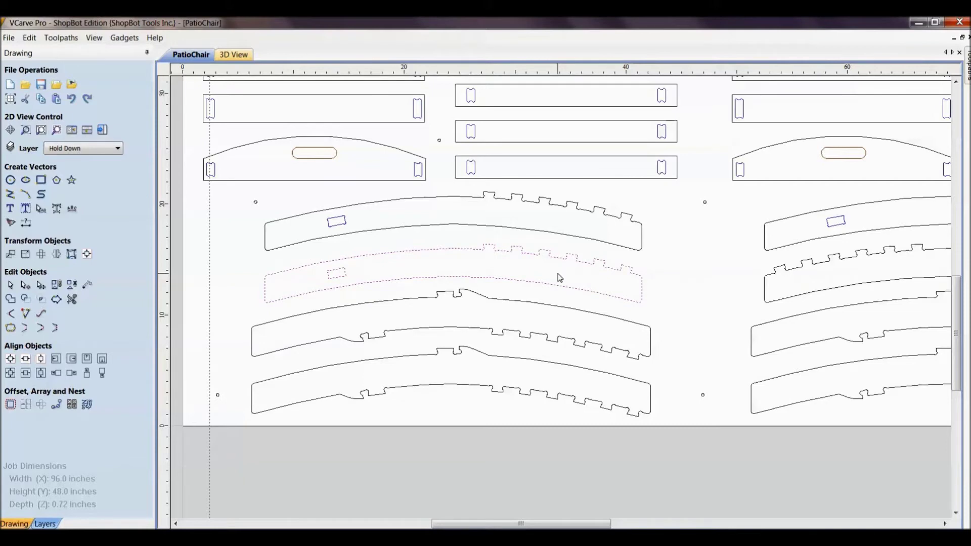
click(682, 256)
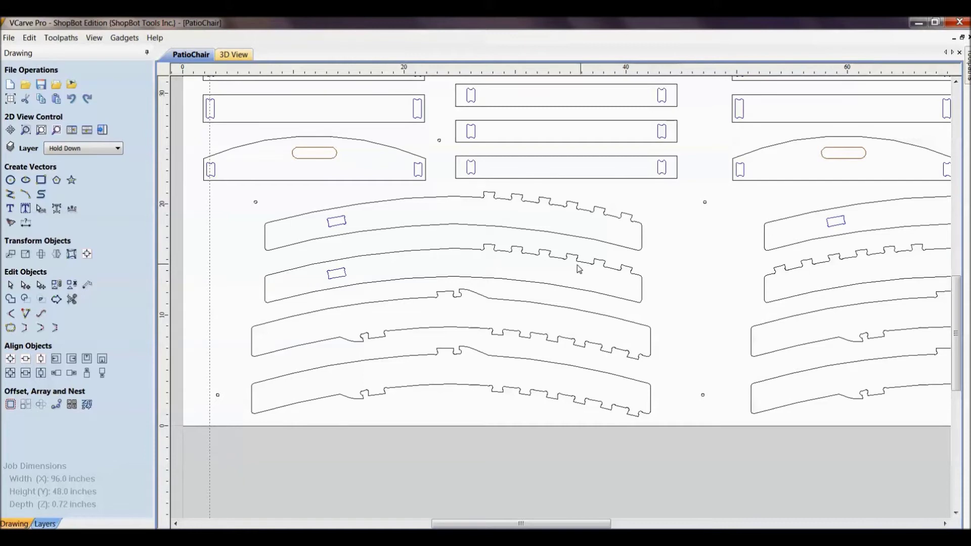
scroll(613, 272, down, 2)
middle_drag(612, 268, 585, 291)
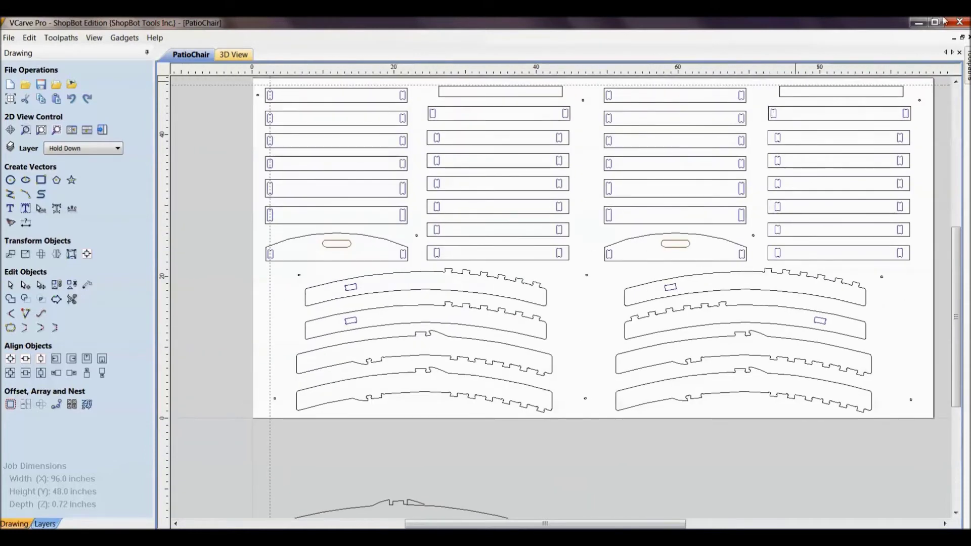
Close the PatioChair drawing without saving its changes and return to the UnNestedIPhoneStand drawing.
click(960, 23)
click(486, 314)
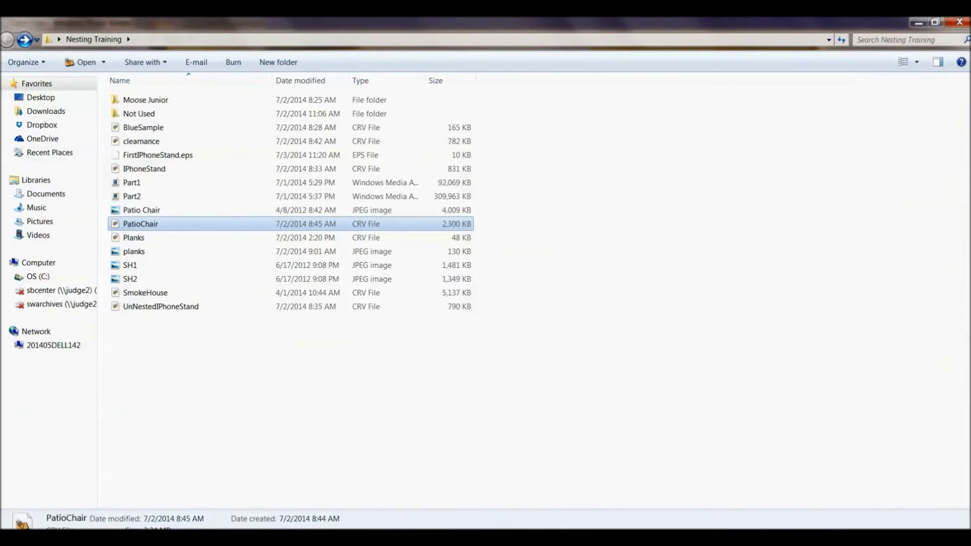
mouse_move(156, 536)
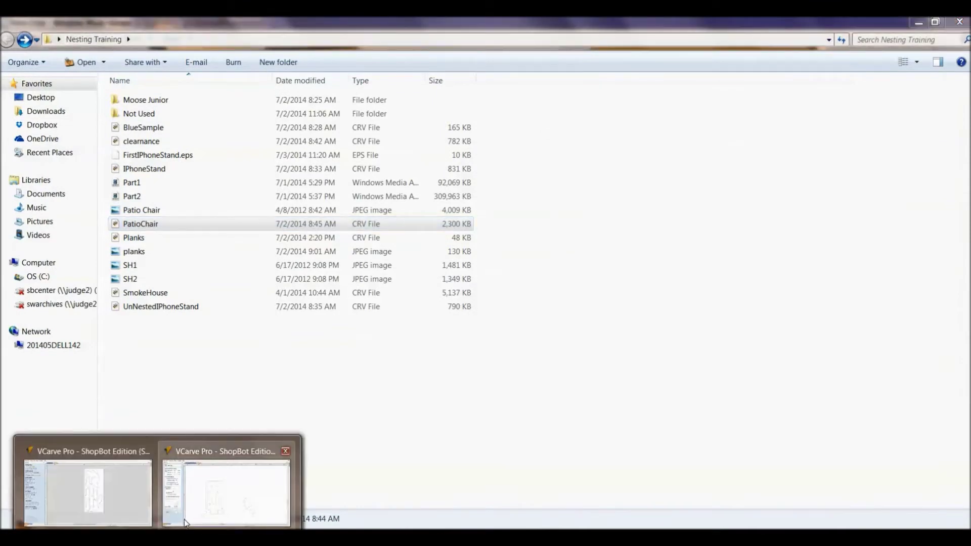
click(188, 516)
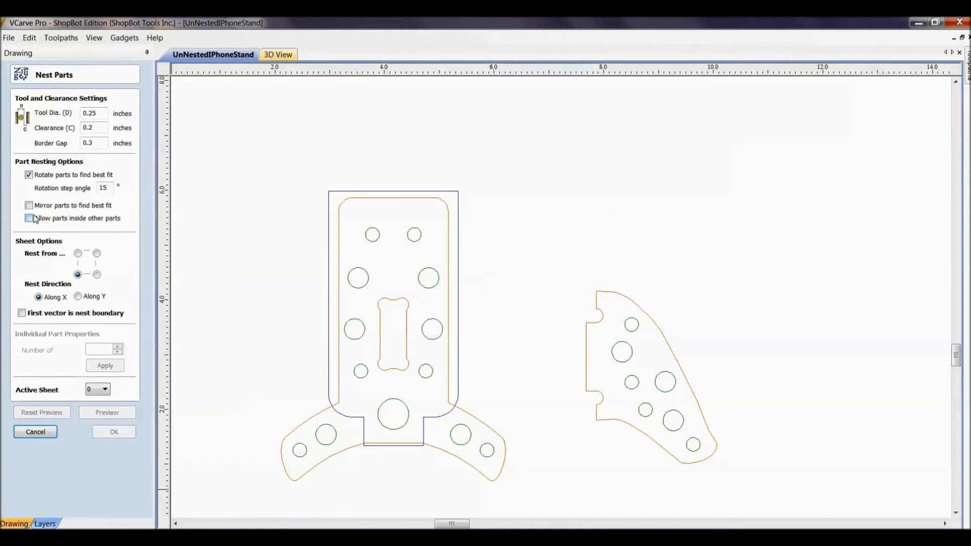
Select the curved side part together with its holes for nesting, and clear the selection.
middle_drag(381, 349, 369, 300)
drag(552, 221, 724, 434)
drag(557, 205, 731, 438)
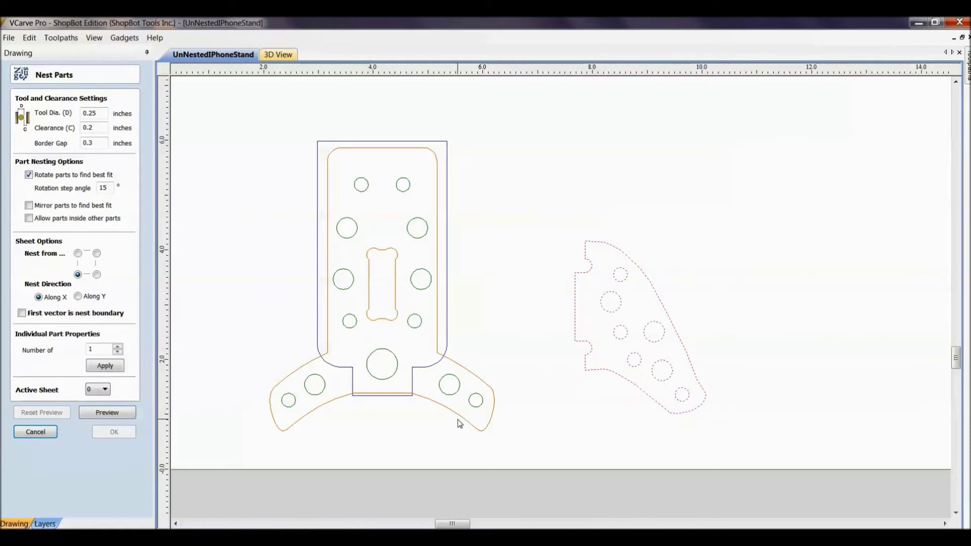
click(444, 464)
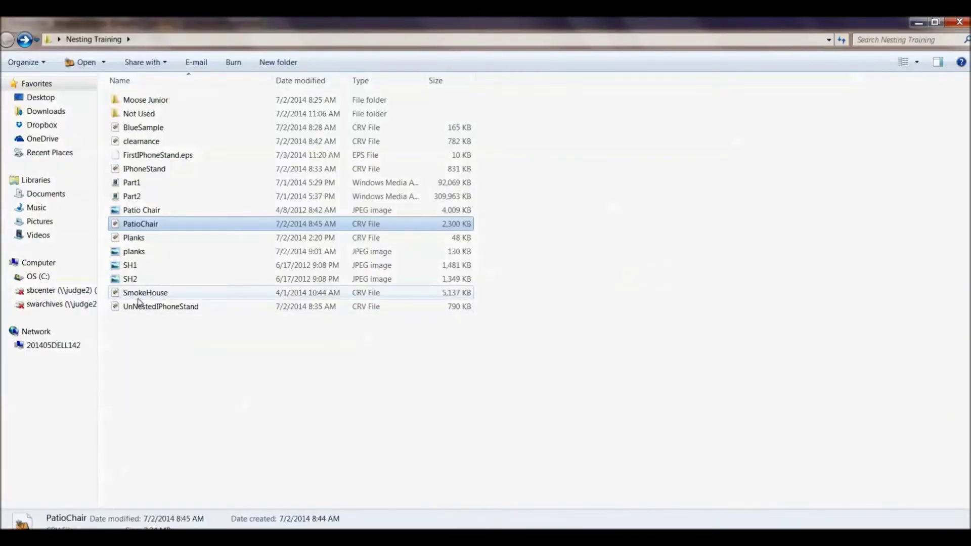
View the SH1 and SH2 photos from the Nesting Training folder and open the SmokeHouse drawing.
double_click(134, 266)
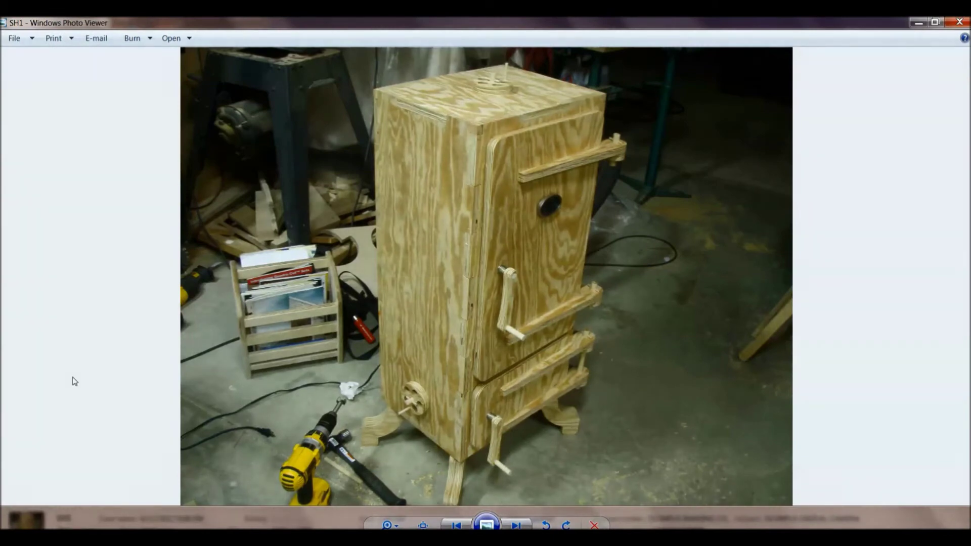
key(Right)
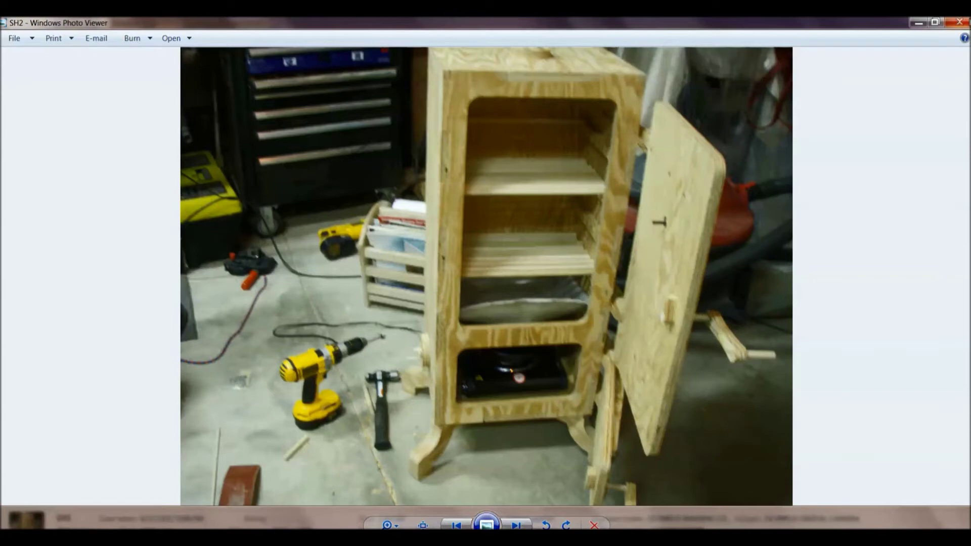
click(958, 23)
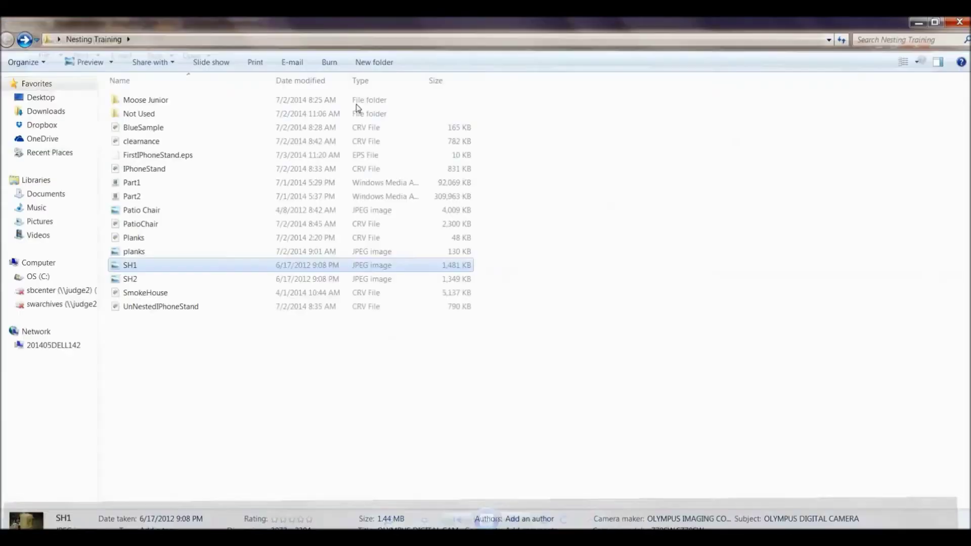
double_click(138, 295)
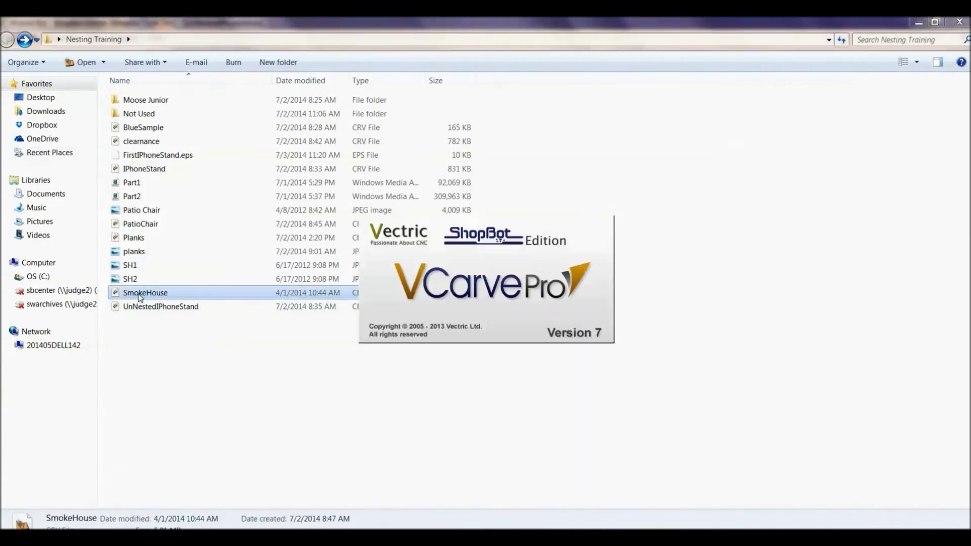
Compare the large rounded opening in the front panel with the separate large door part by selecting each outline.
scroll(445, 430, up, 3)
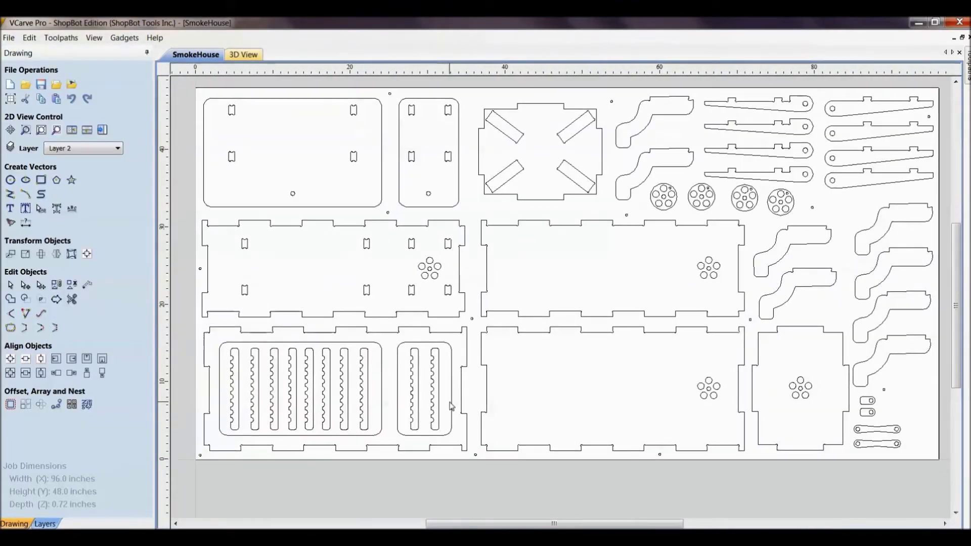
click(369, 432)
middle_drag(369, 433, 546, 423)
click(512, 391)
click(515, 394)
scroll(515, 394, down, 4)
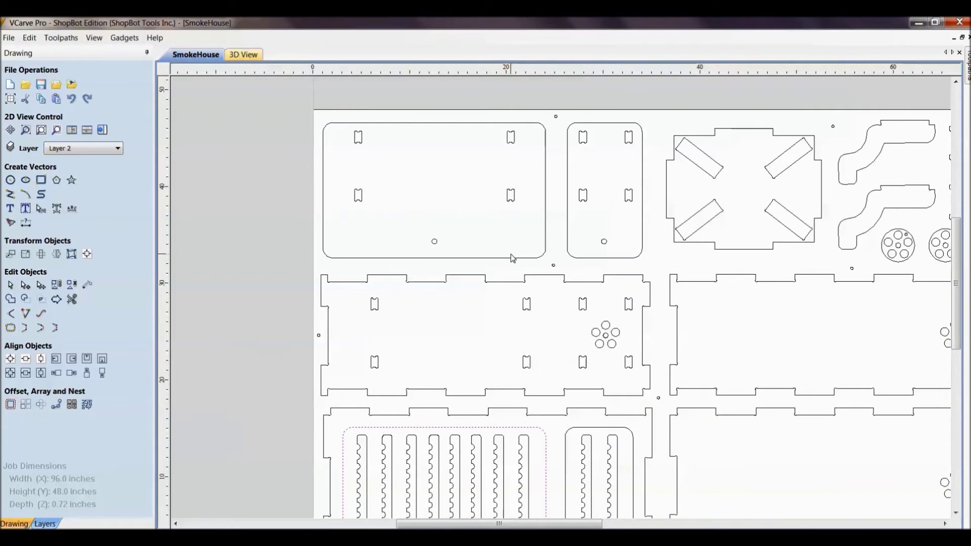
click(513, 259)
scroll(499, 284, down, 3)
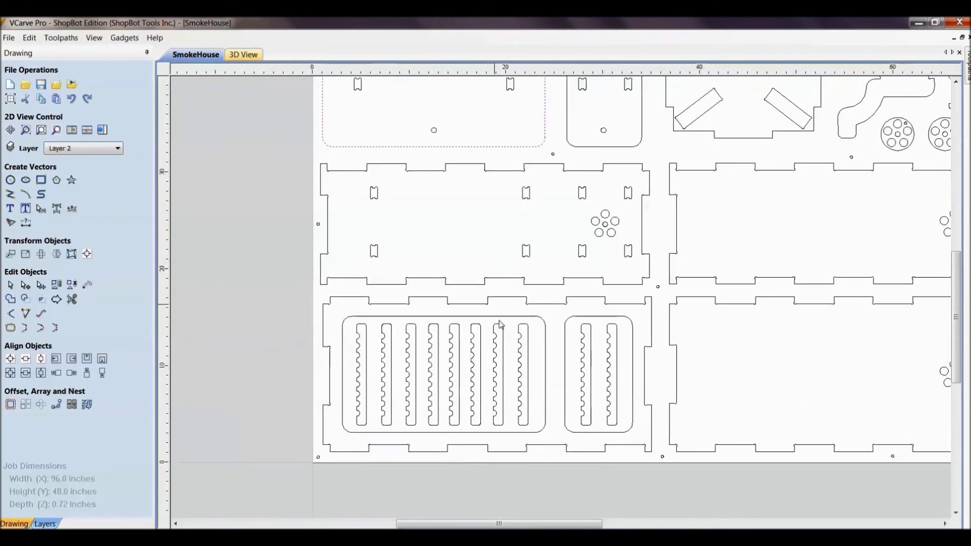
Examine the notched strips placed inside the front panel's large opening, selecting the opening's outline and deselecting it.
scroll(500, 324, up, 5)
middle_drag(288, 288, 705, 272)
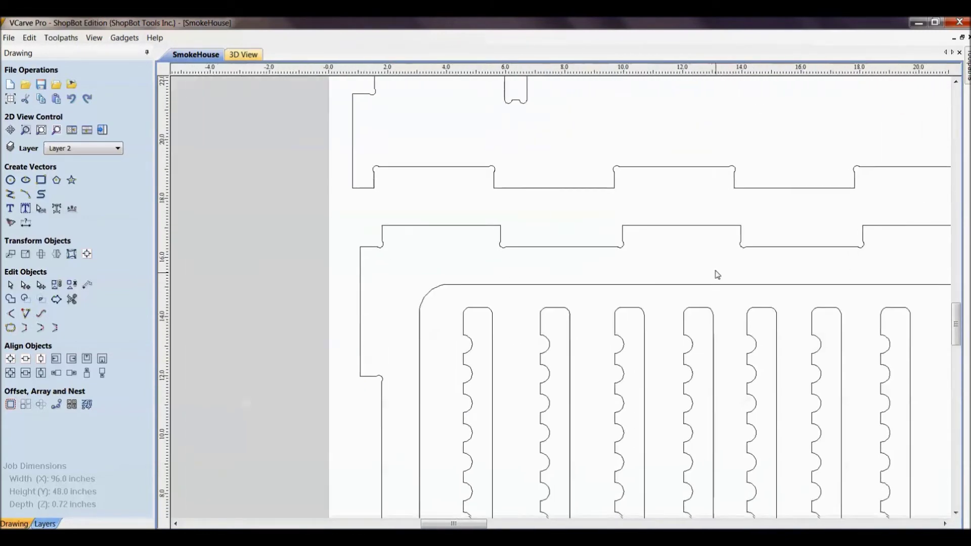
scroll(449, 299, down, 2)
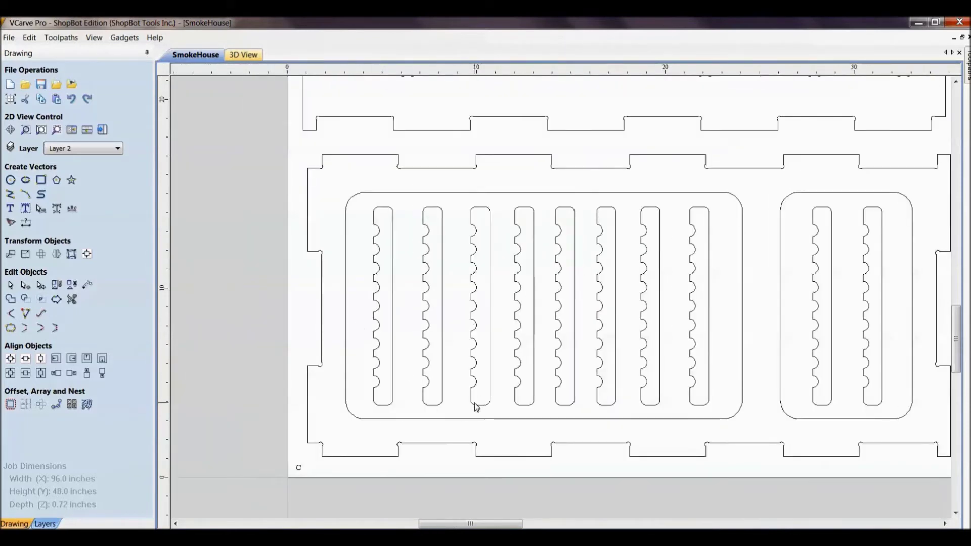
click(347, 362)
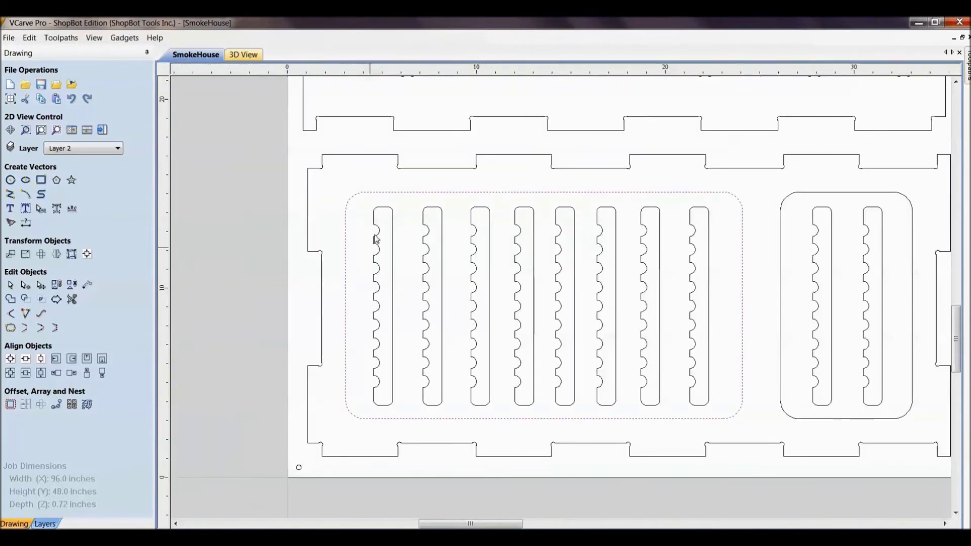
click(707, 348)
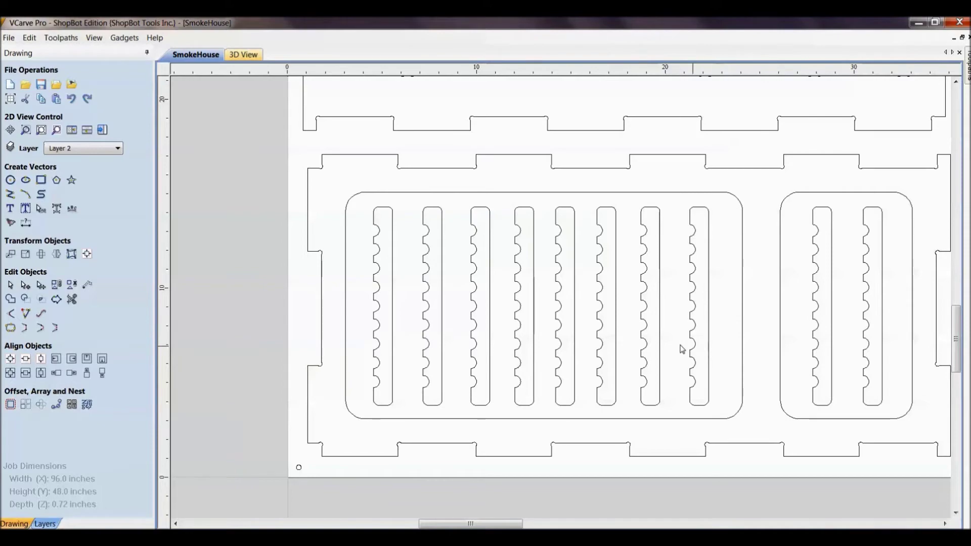
Close the SmokeHouse drawing and return to UnNestedIPhoneStand with both stand parts and the sheet in view.
click(960, 23)
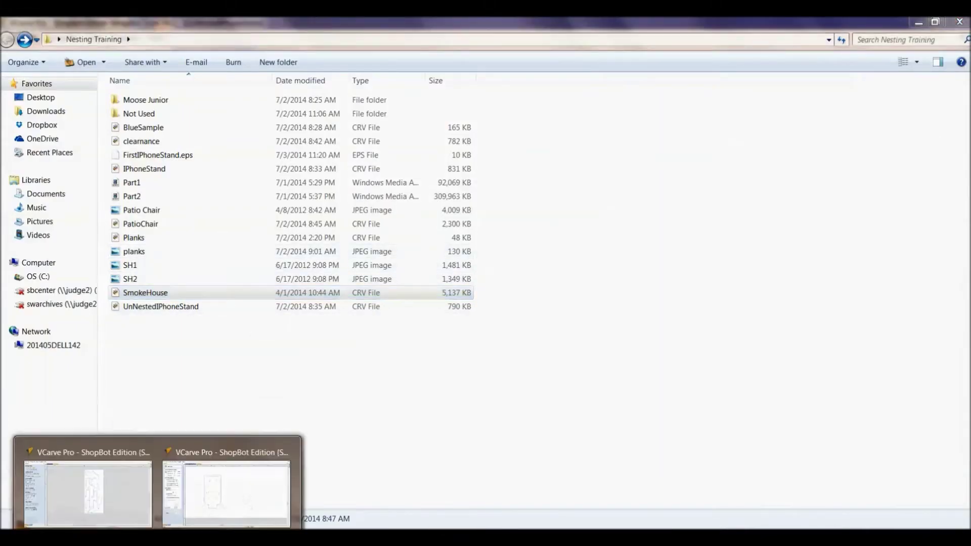
click(213, 500)
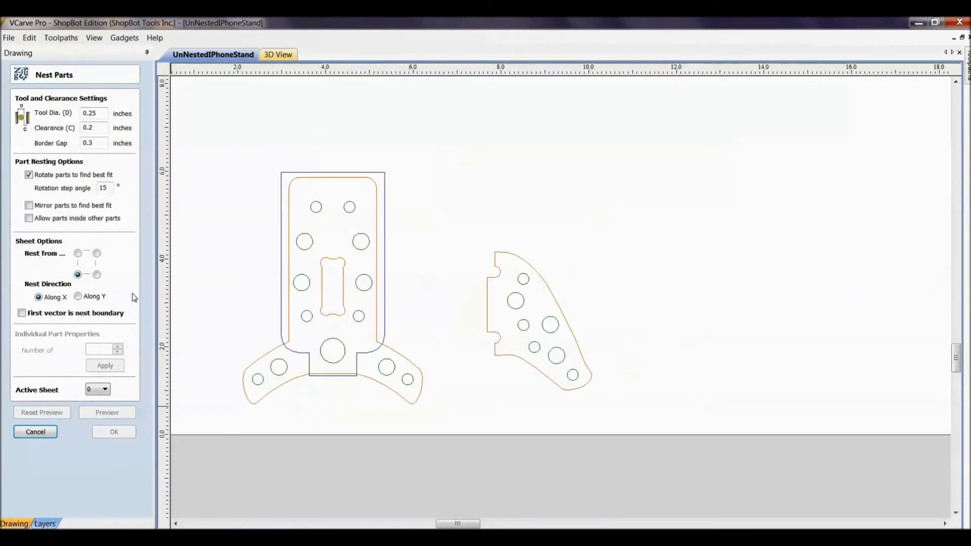
scroll(347, 310, down, 3)
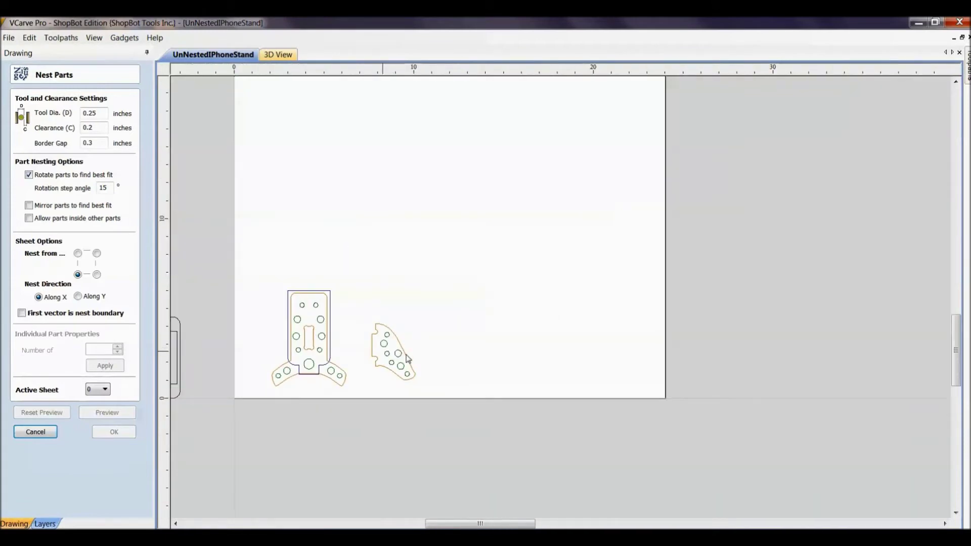
middle_drag(365, 324, 481, 359)
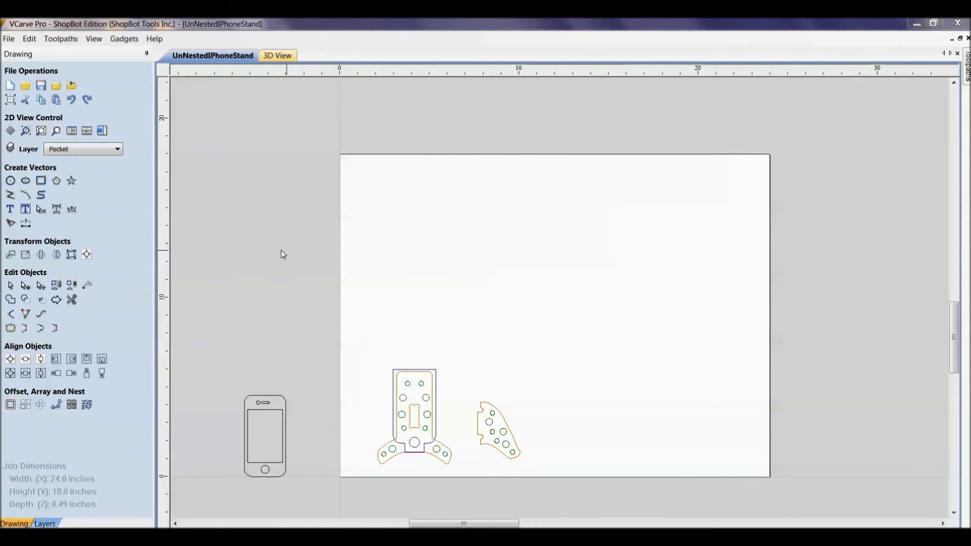
Review the sheet size in Job Setup, cancel it, and select both stand parts for Nest Parts.
click(10, 101)
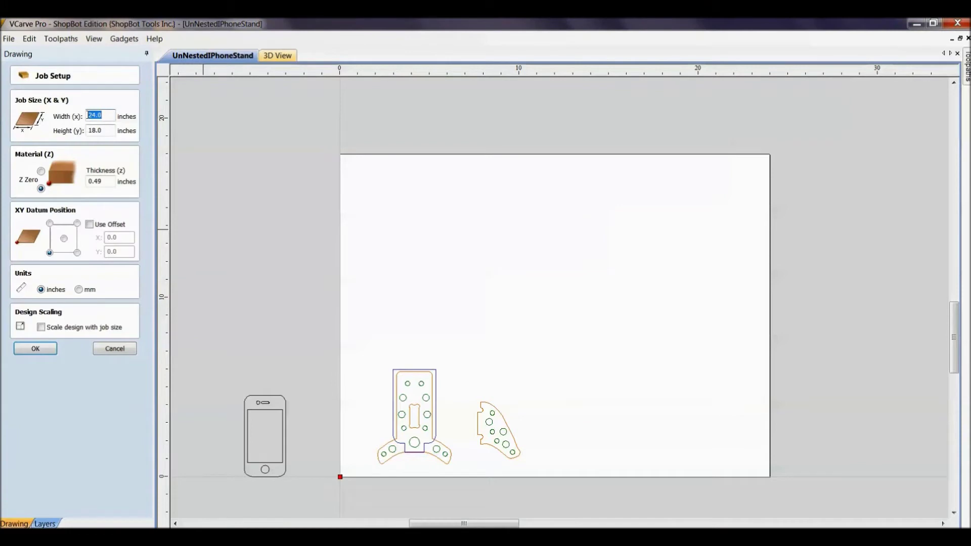
click(109, 349)
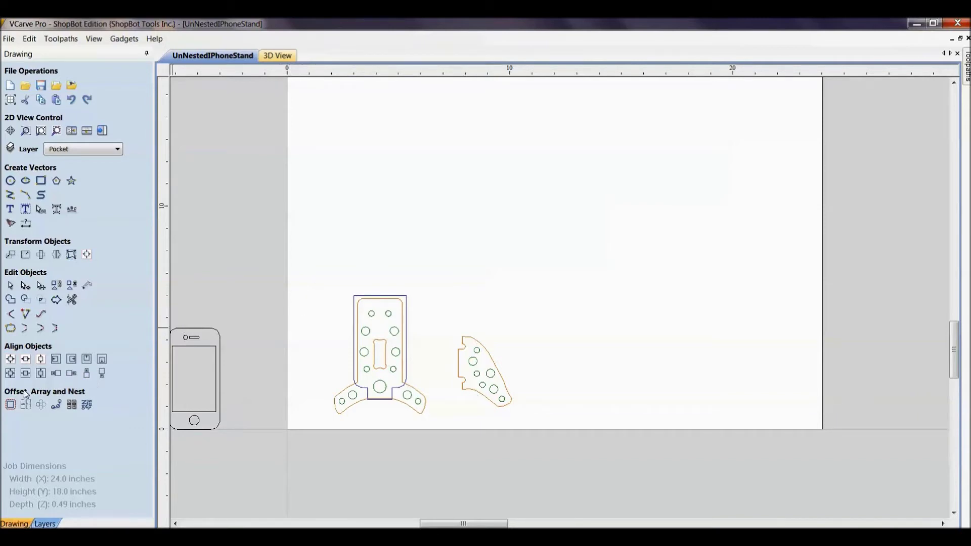
click(86, 407)
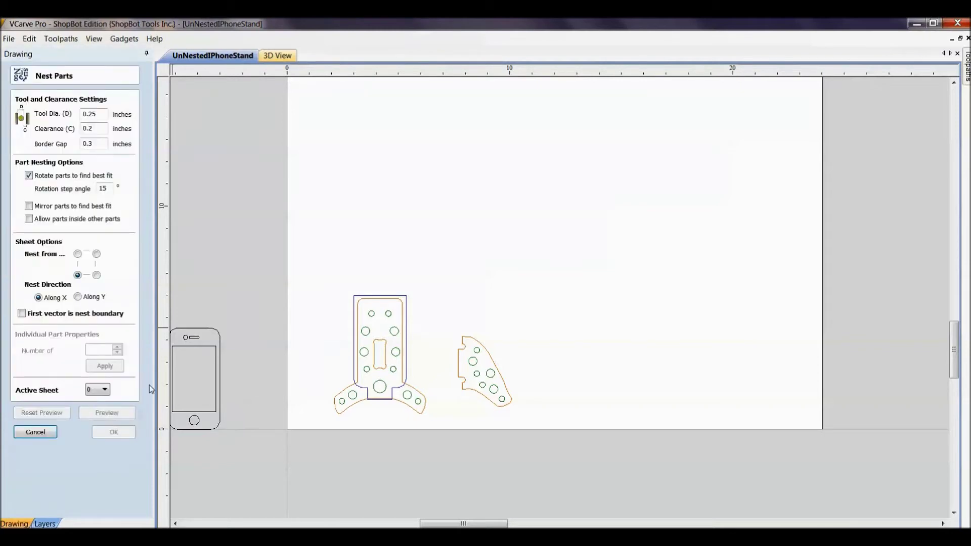
drag(291, 247, 551, 443)
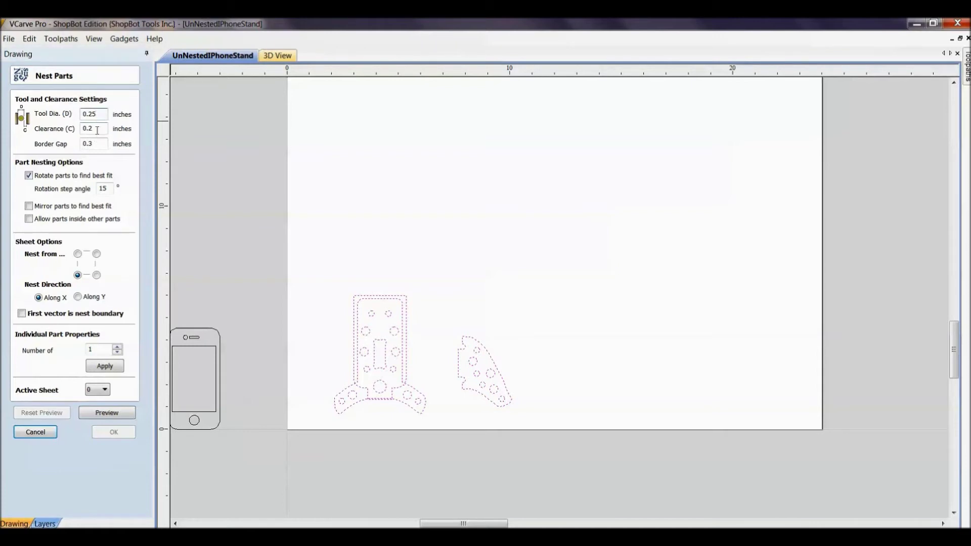
Set the nesting clearance to 0.25 inches and the border gap to 0.5 inches.
scroll(423, 393, up, 3)
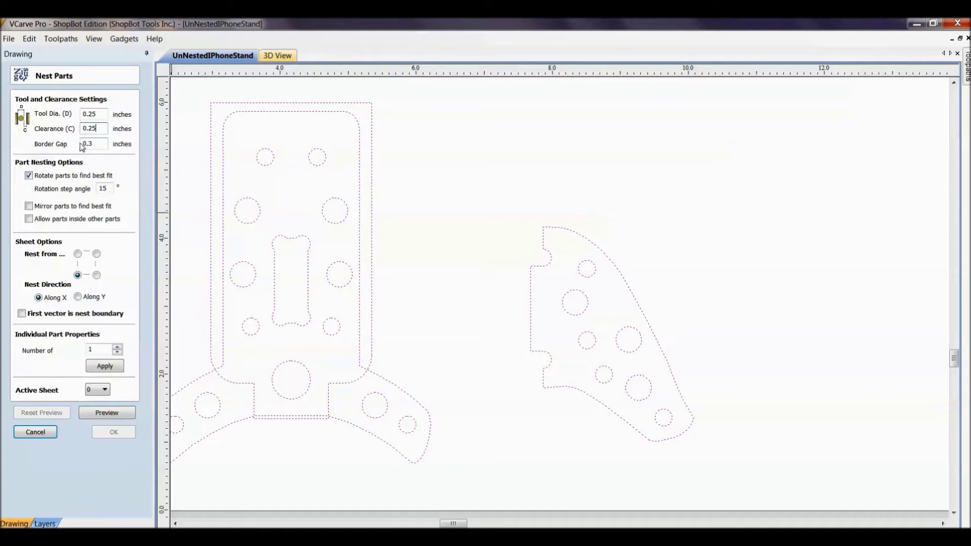
scroll(286, 243, down, 3)
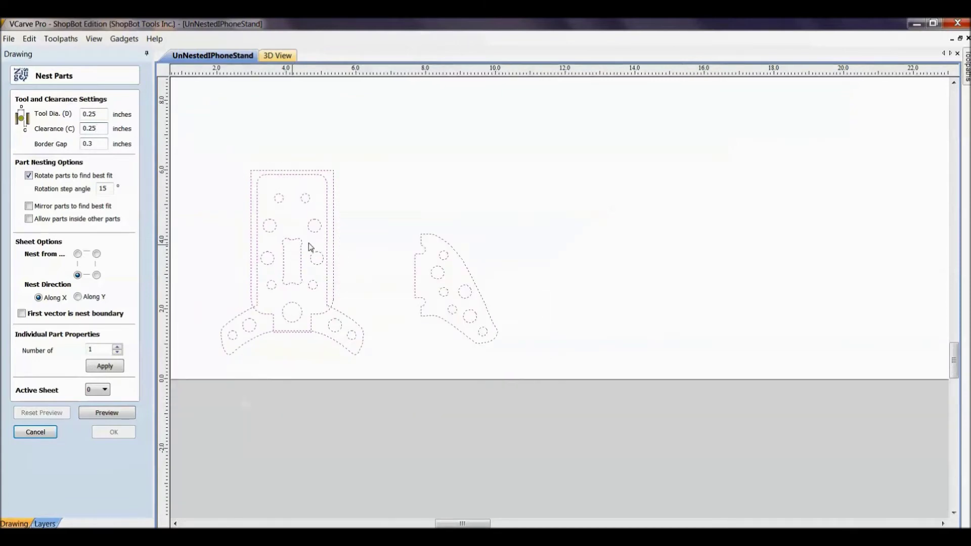
middle_drag(308, 242, 465, 224)
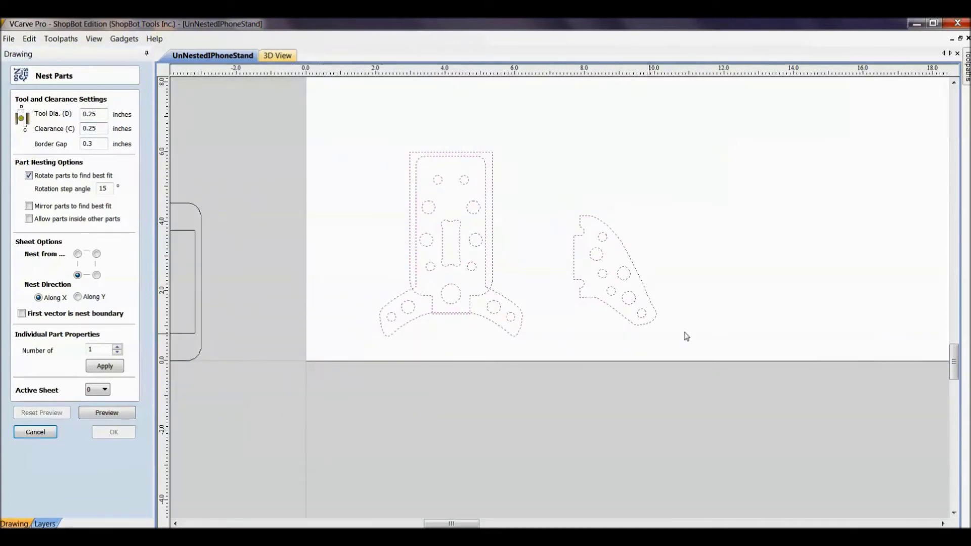
click(88, 144)
scroll(473, 293, down, 4)
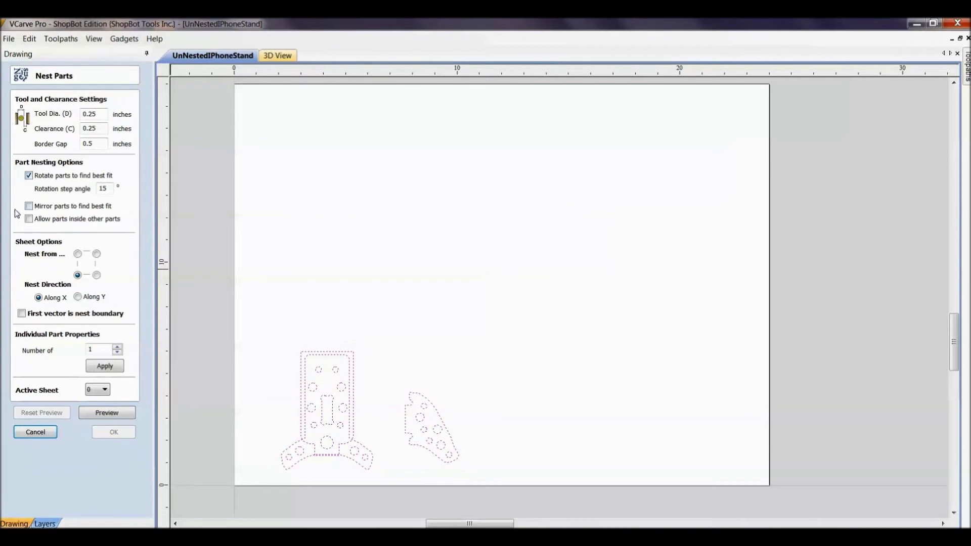
Enable mirroring parts to find the best fit for the selected stand parts.
scroll(418, 336, up, 2)
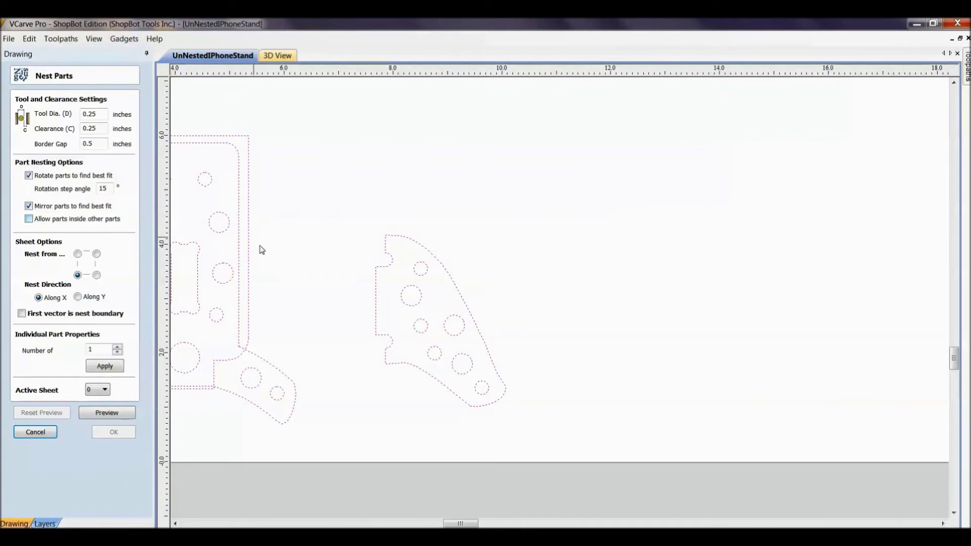
scroll(351, 269, down, 2)
scroll(384, 268, down, 2)
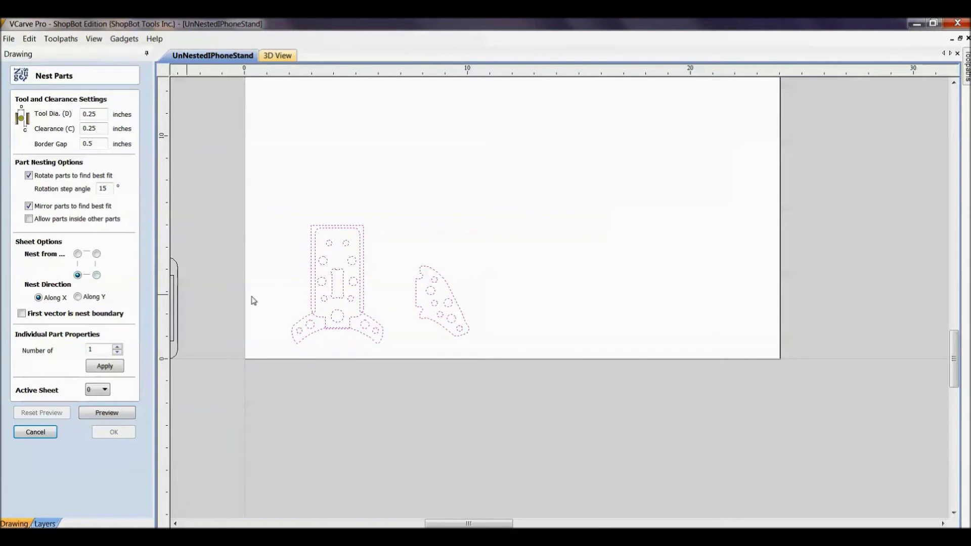
Try nesting from the sheet's lower-right corner and restore the lower-left corner as the nesting origin.
middle_drag(253, 301, 391, 276)
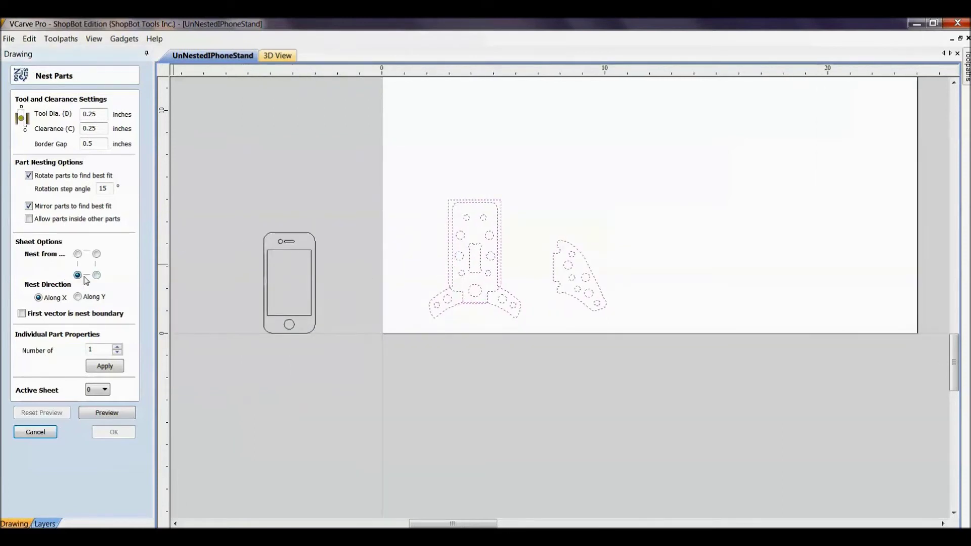
click(409, 353)
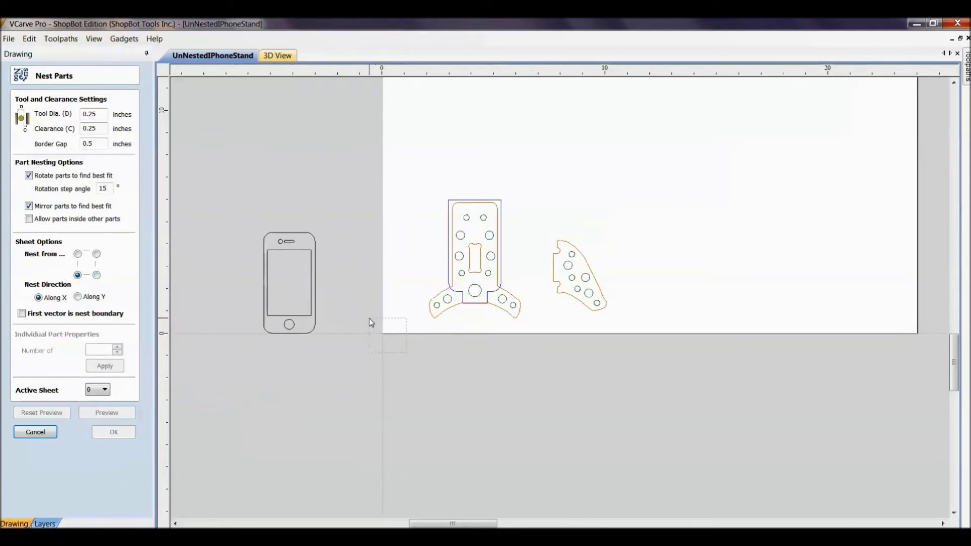
click(96, 275)
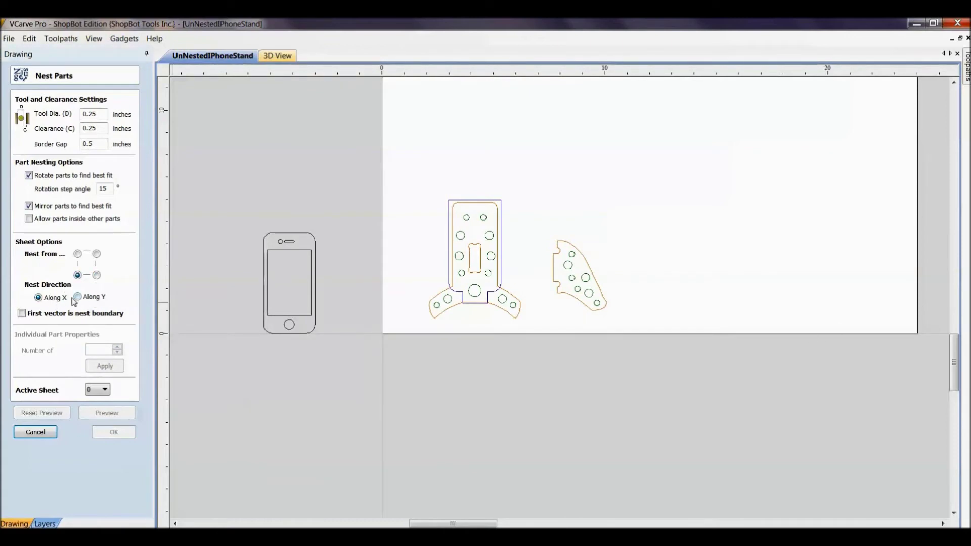
Select both iPhone stand parts and apply a quantity of 6 to each for nesting.
drag(398, 172, 659, 379)
middle_drag(612, 380, 540, 470)
scroll(538, 441, down, 1)
scroll(538, 441, down, 1)
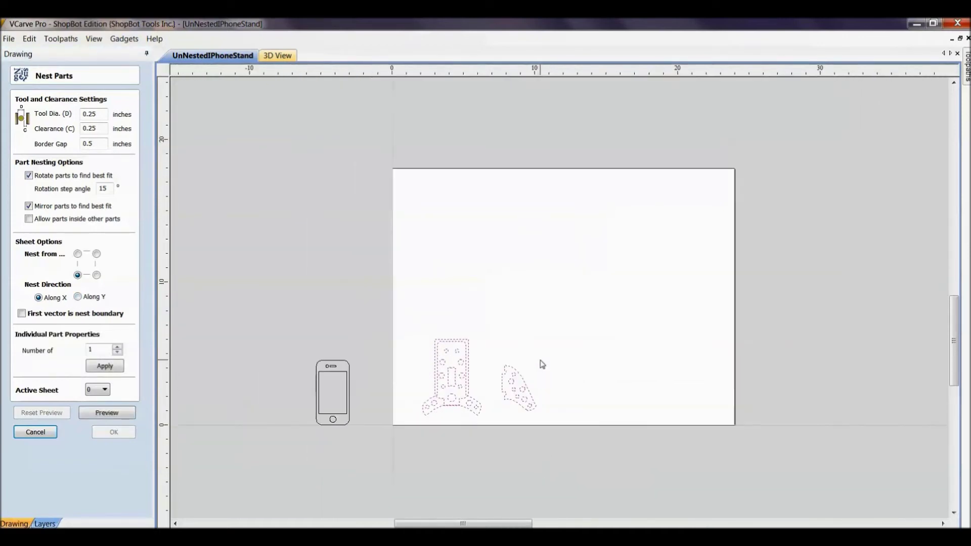
click(117, 348)
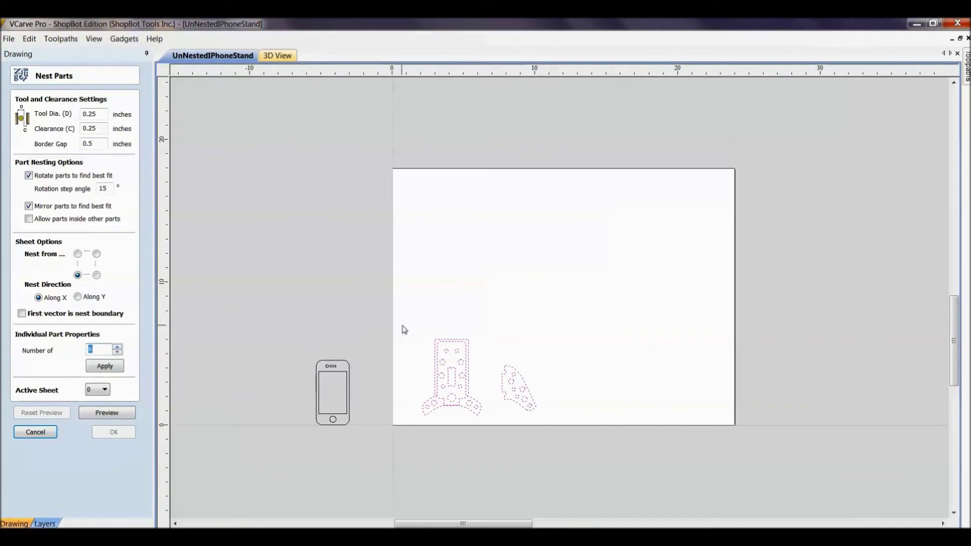
click(364, 317)
drag(380, 302, 610, 457)
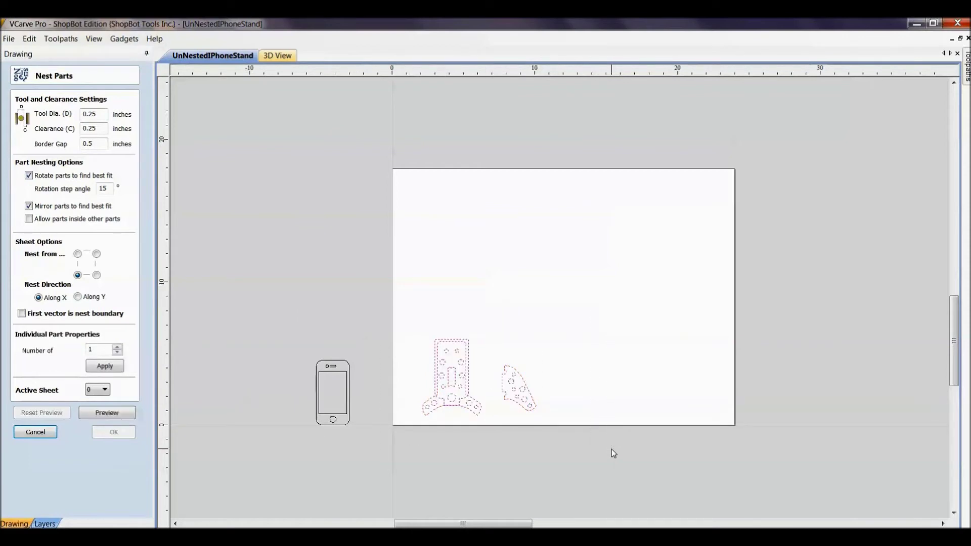
double_click(99, 353)
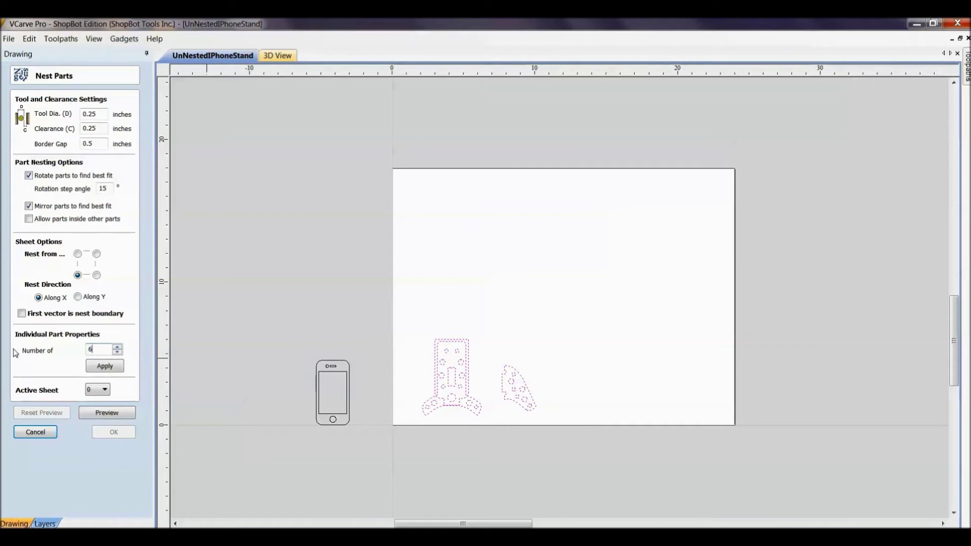
click(103, 366)
scroll(516, 402, up, 5)
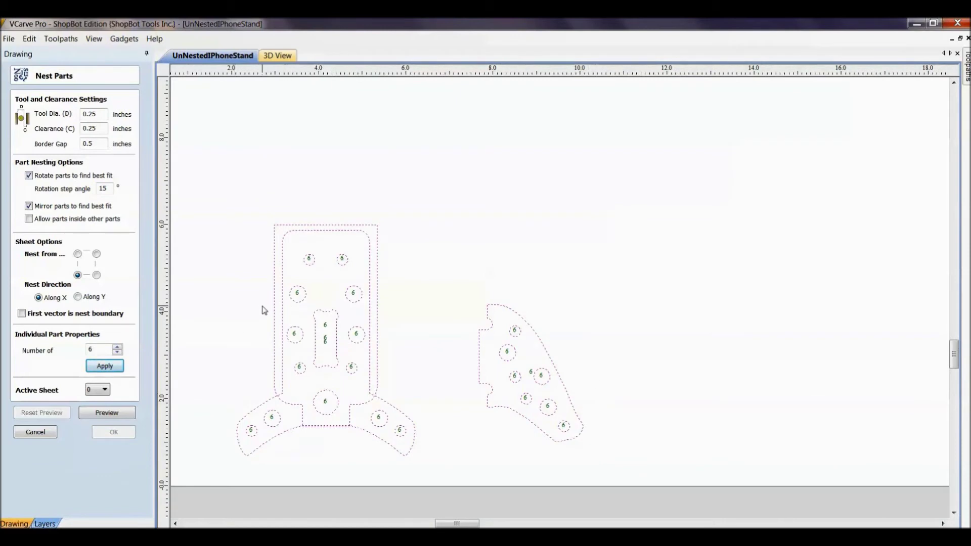
scroll(261, 312, down, 5)
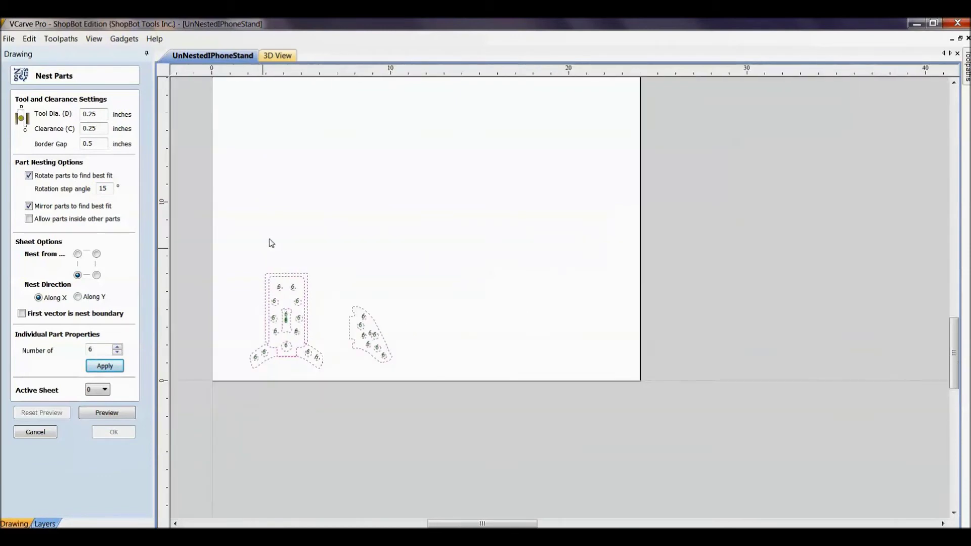
middle_drag(287, 442, 288, 361)
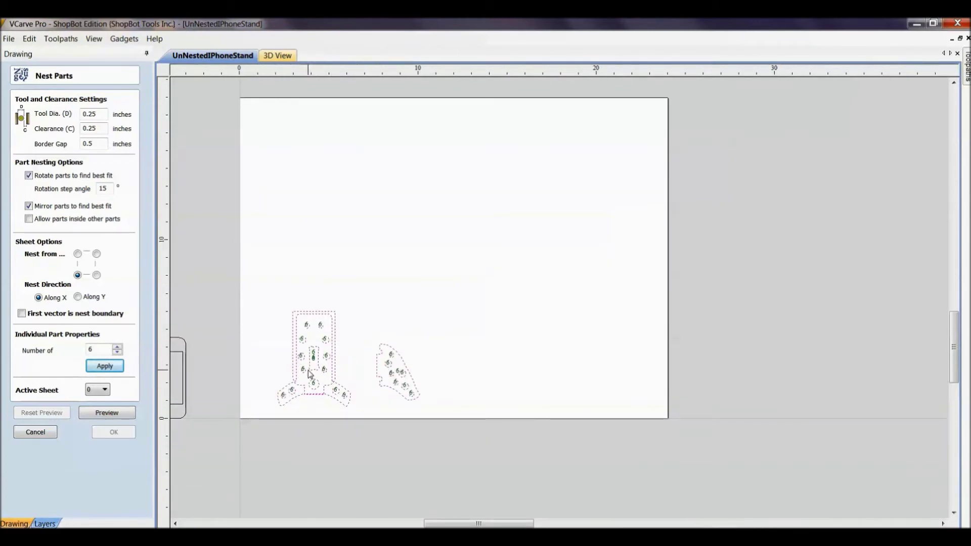
Try a quantity of 8 for only the small side bracket, and reselect both stand parts.
drag(376, 338, 426, 422)
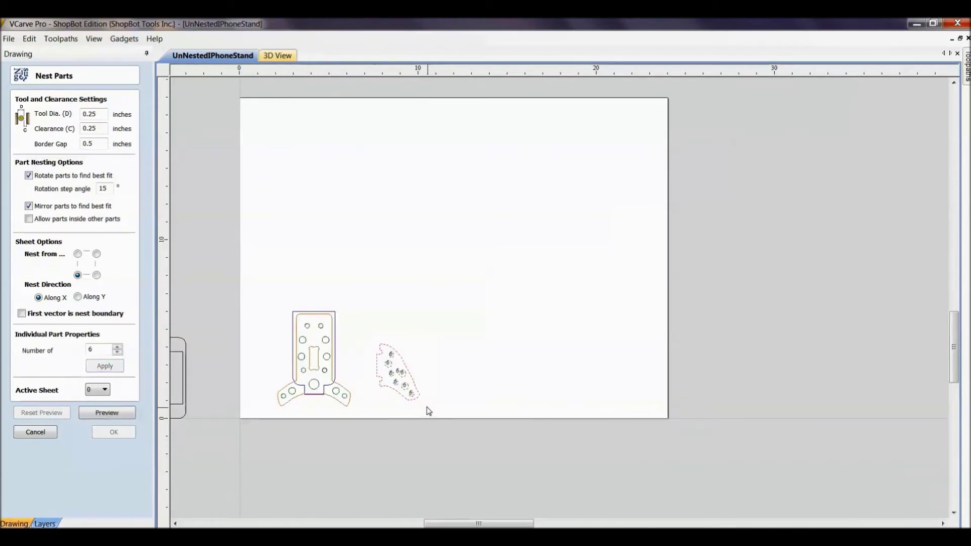
click(117, 354)
click(107, 365)
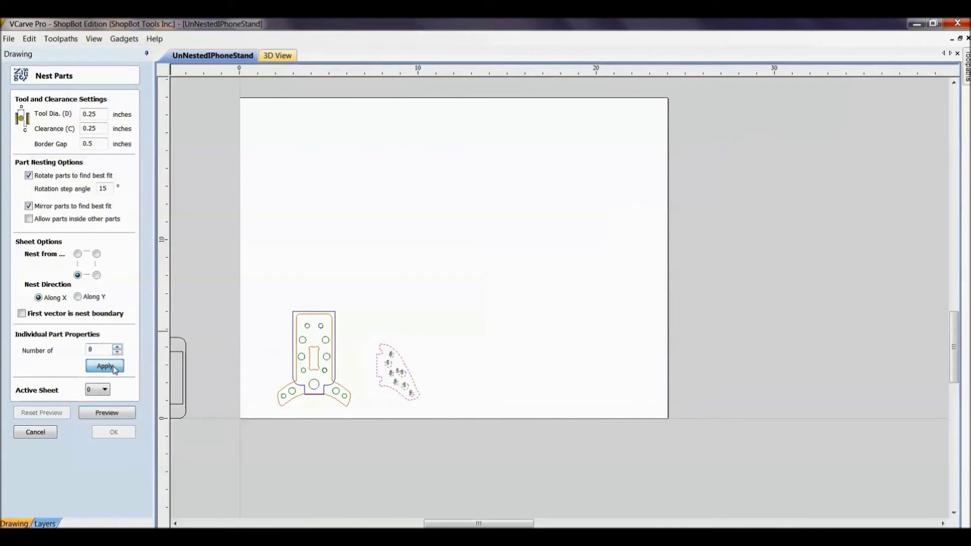
scroll(221, 377, up, 3)
middle_drag(551, 258, 550, 231)
drag(292, 133, 658, 405)
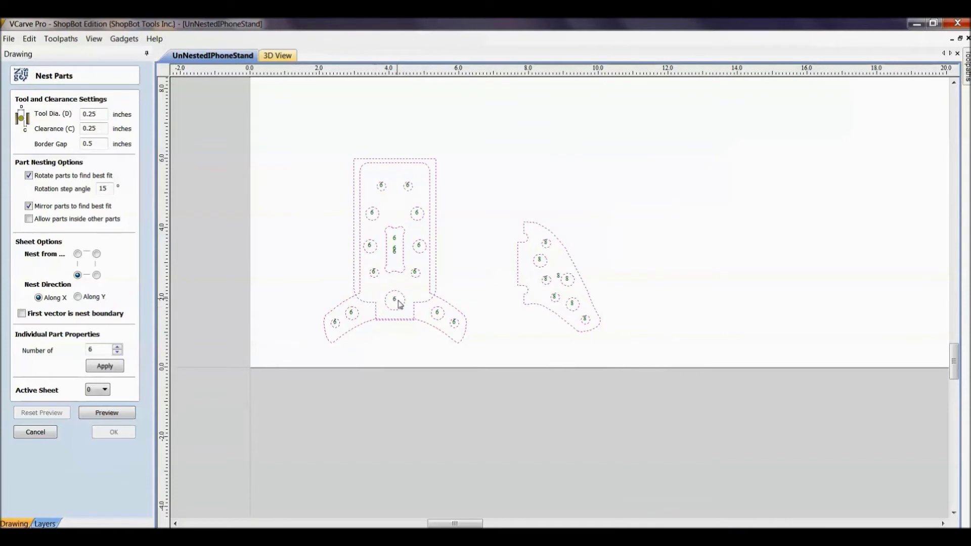
Apply a quantity of 6 to the small side bracket alone.
click(566, 316)
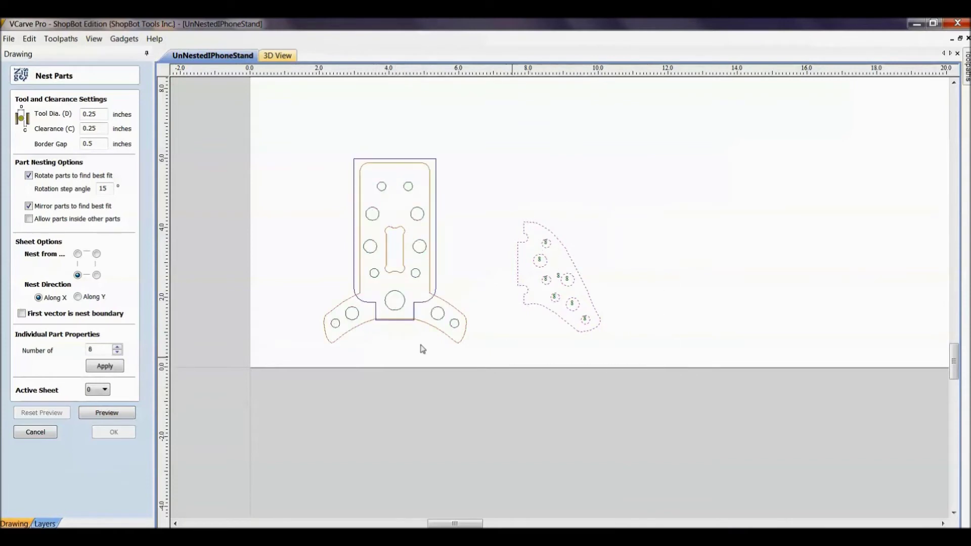
click(118, 354)
click(116, 367)
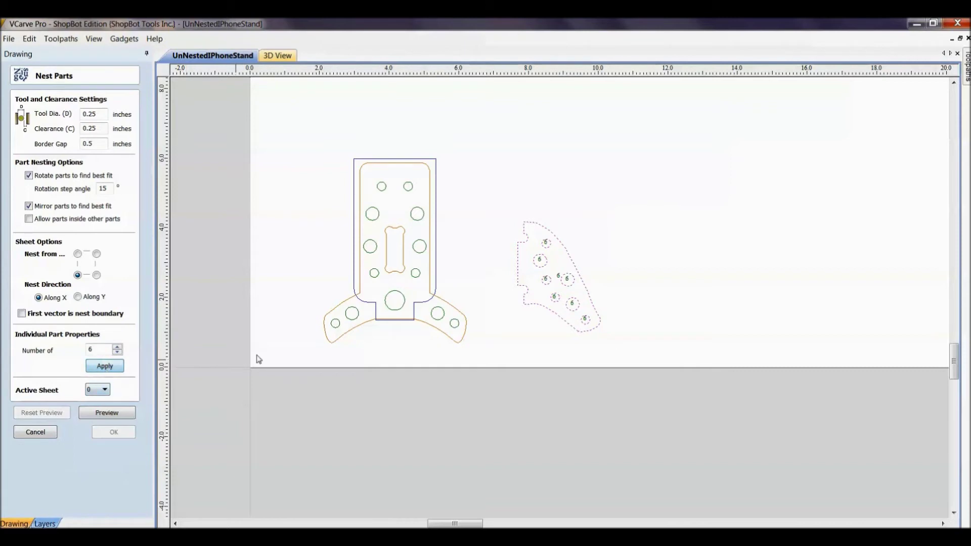
Select both stand parts again and preview their nested layout on the sheet.
drag(250, 137, 660, 354)
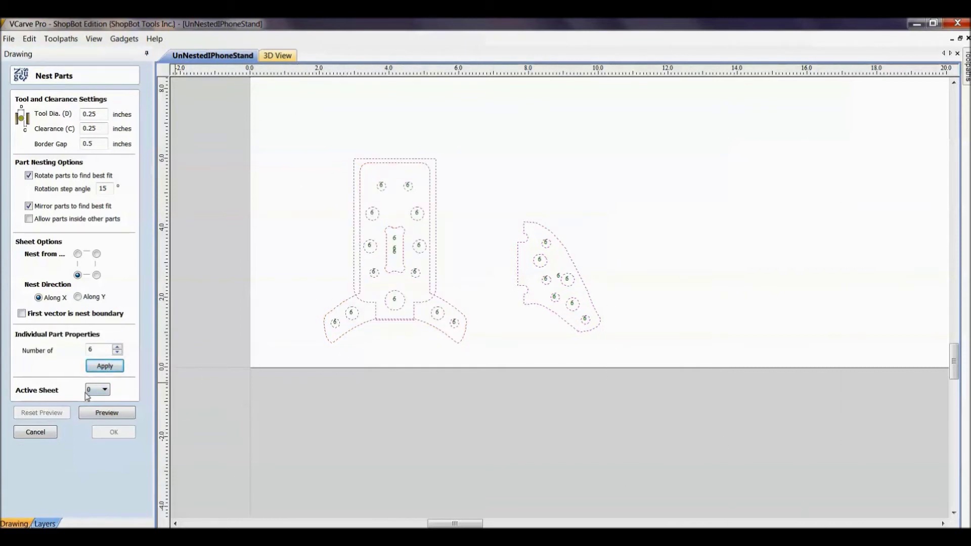
click(104, 413)
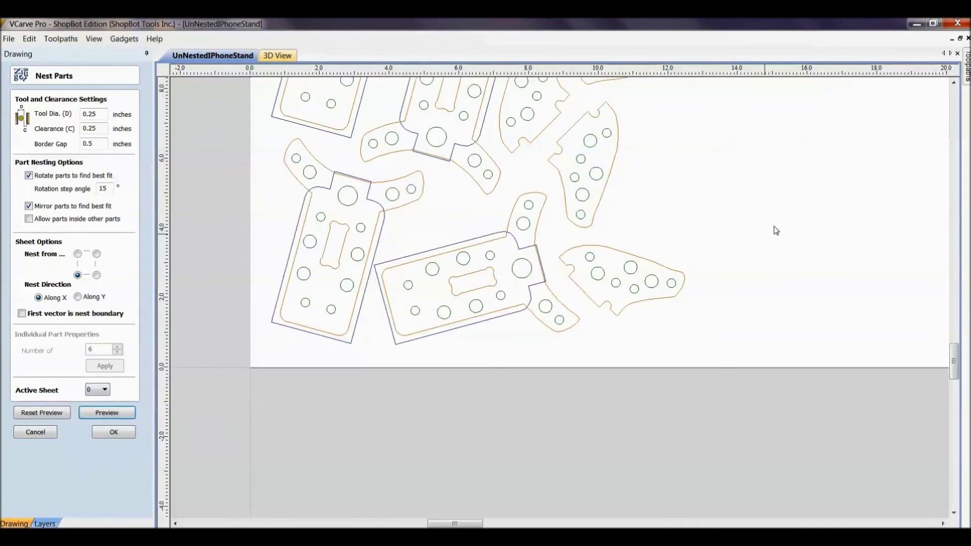
scroll(744, 330, down, 4)
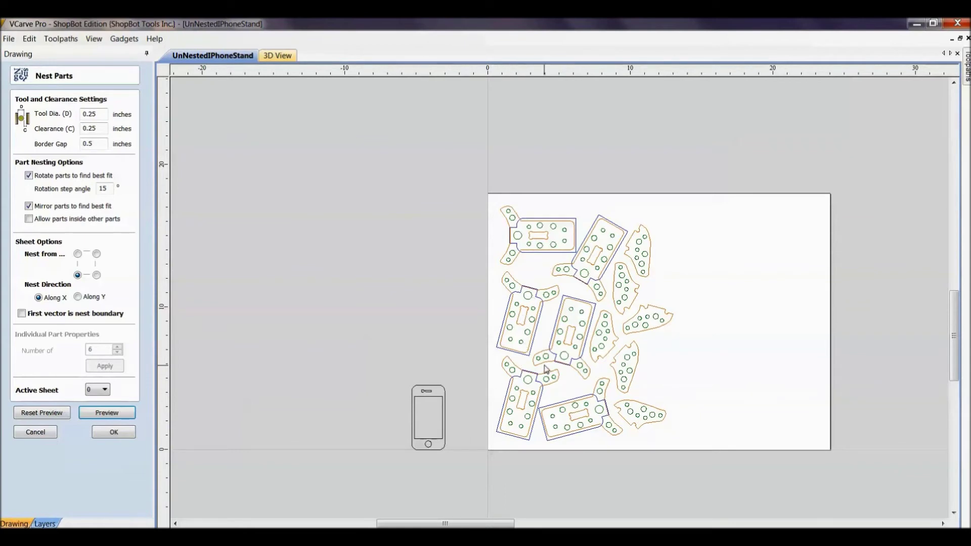
Examine the spacing and phone outlines of the nested stand parts up close, and leave Nest Parts.
scroll(543, 350, up, 5)
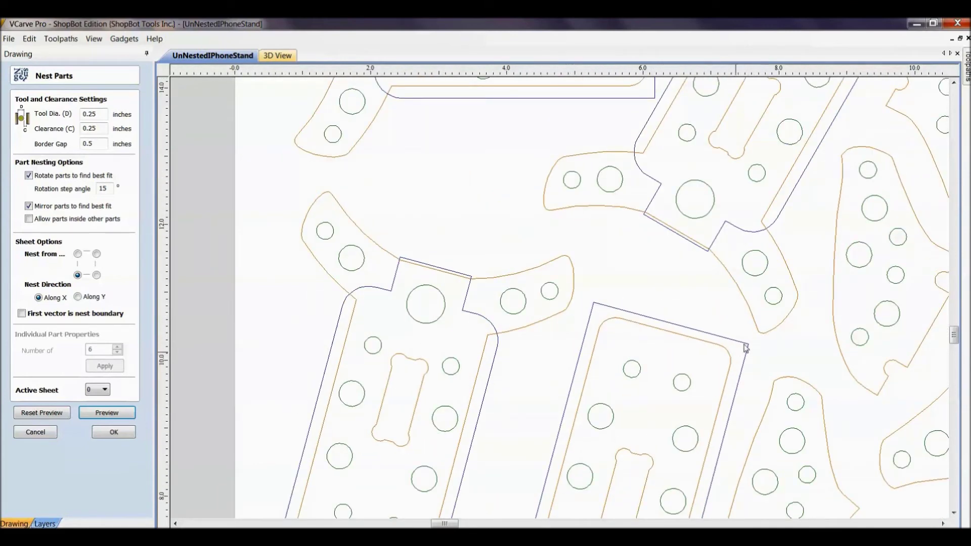
middle_drag(747, 294, 687, 415)
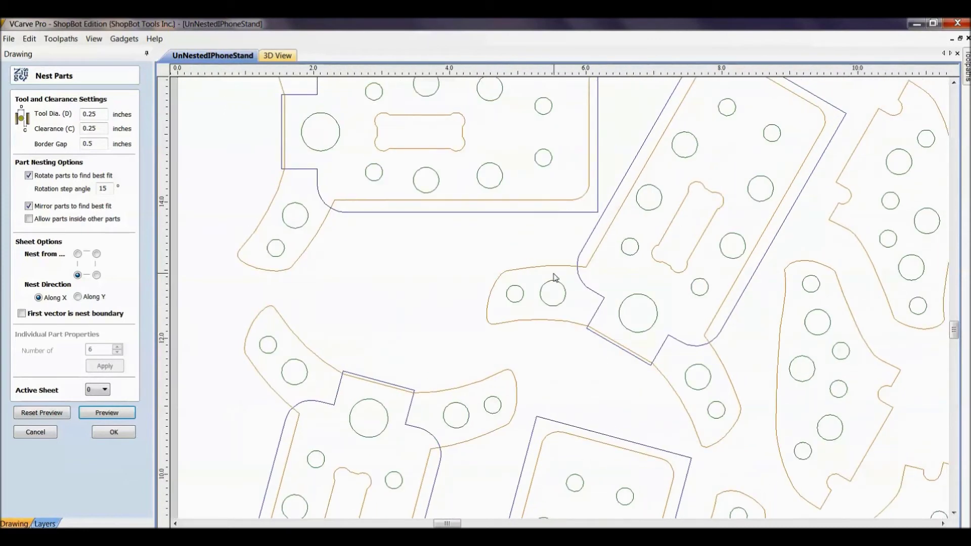
middle_drag(451, 217, 469, 365)
click(582, 197)
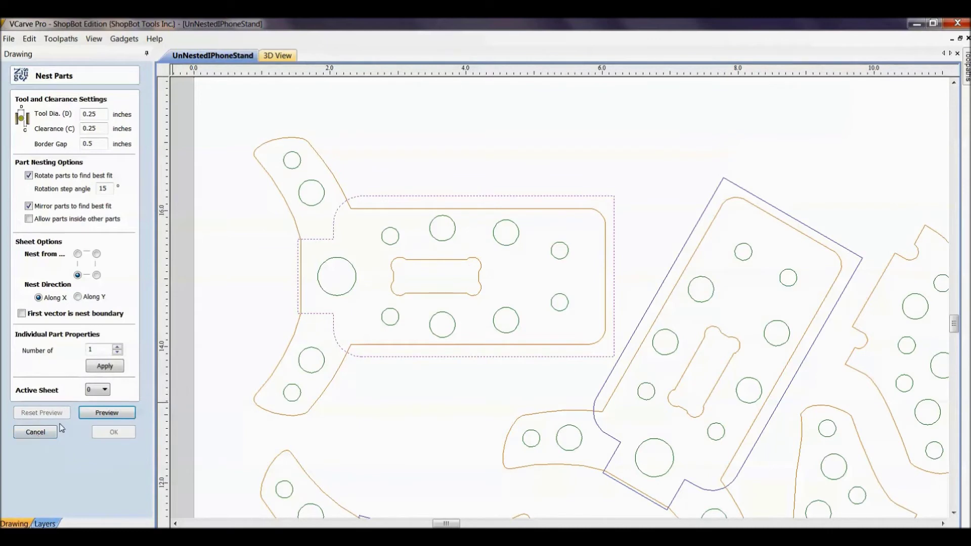
click(273, 404)
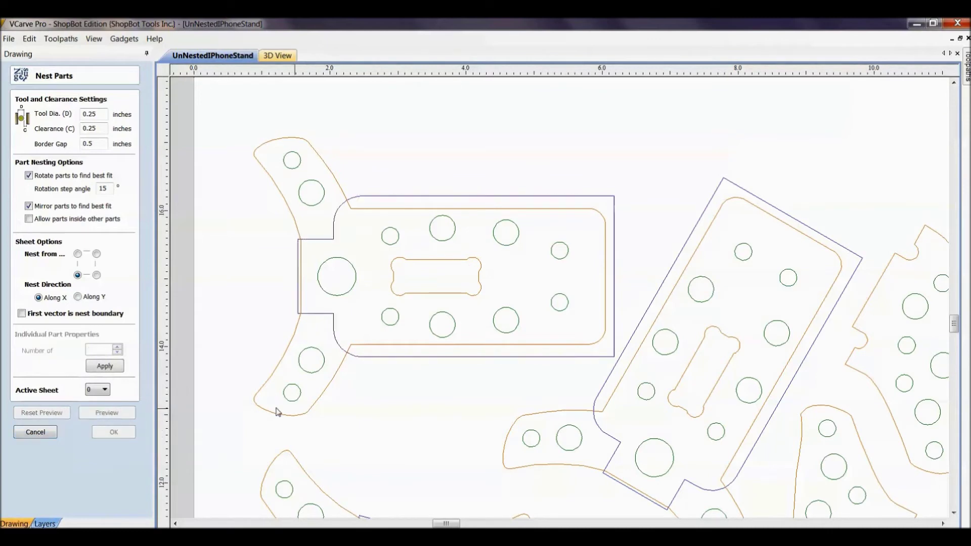
scroll(343, 400, down, 6)
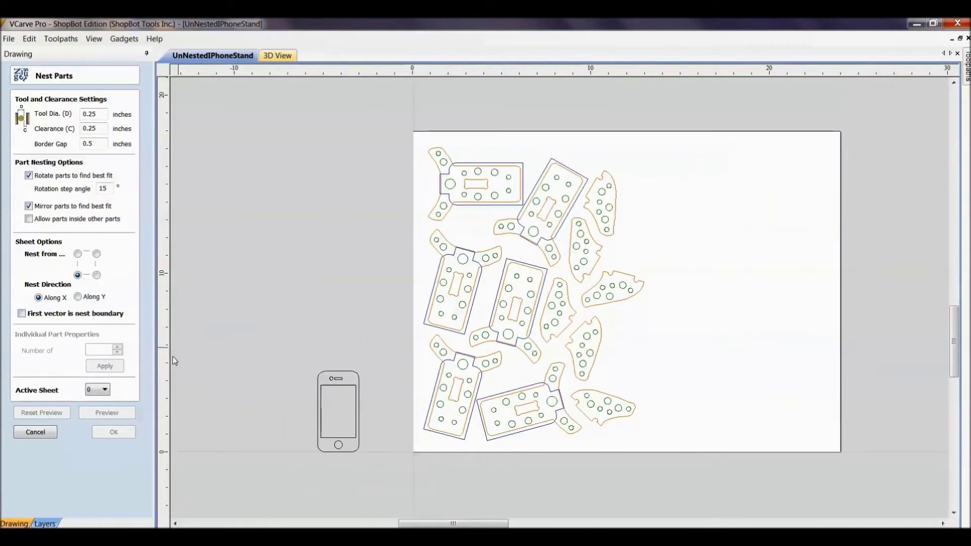
click(56, 434)
Measure the gap between a side bracket's pointed corner and the neighbouring stand's leg.
scroll(447, 292, up, 5)
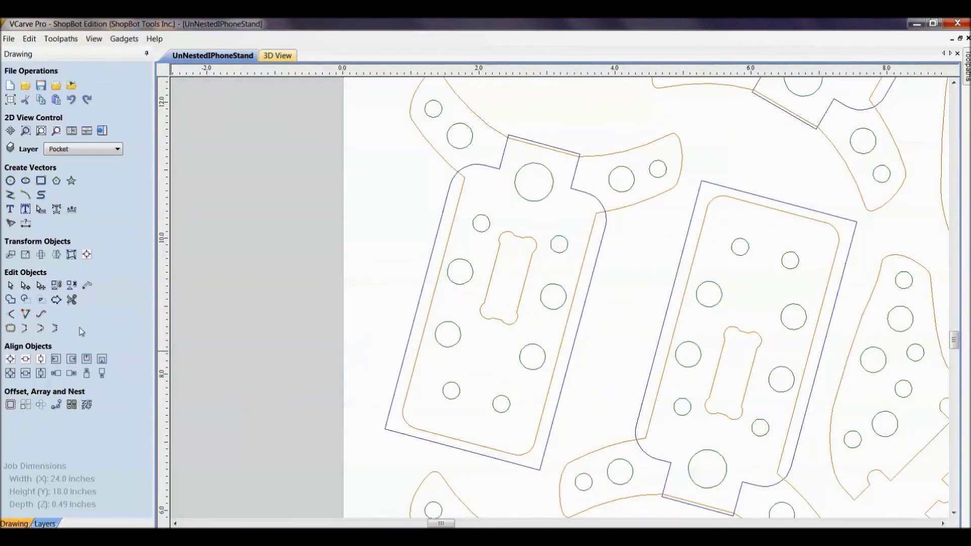
click(87, 284)
mouse_move(585, 211)
middle_down()
mouse_move(521, 240)
mouse_move(307, 113)
middle_up()
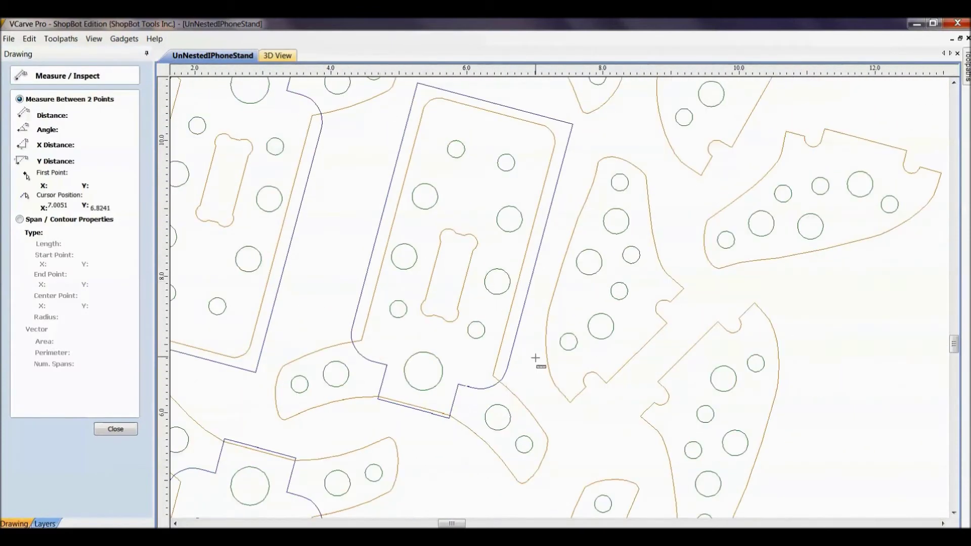
scroll(557, 418, up, 2)
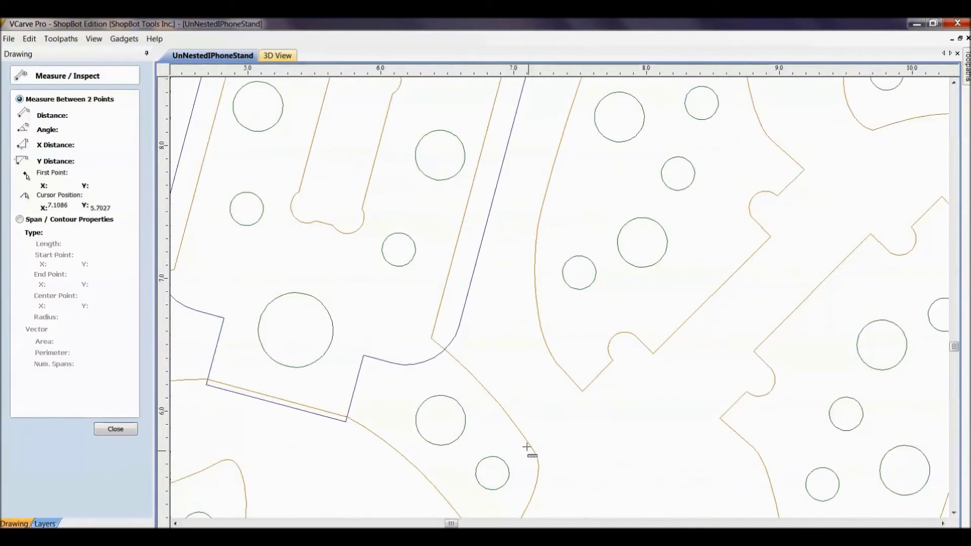
middle_drag(526, 450, 549, 425)
middle_drag(530, 340, 556, 281)
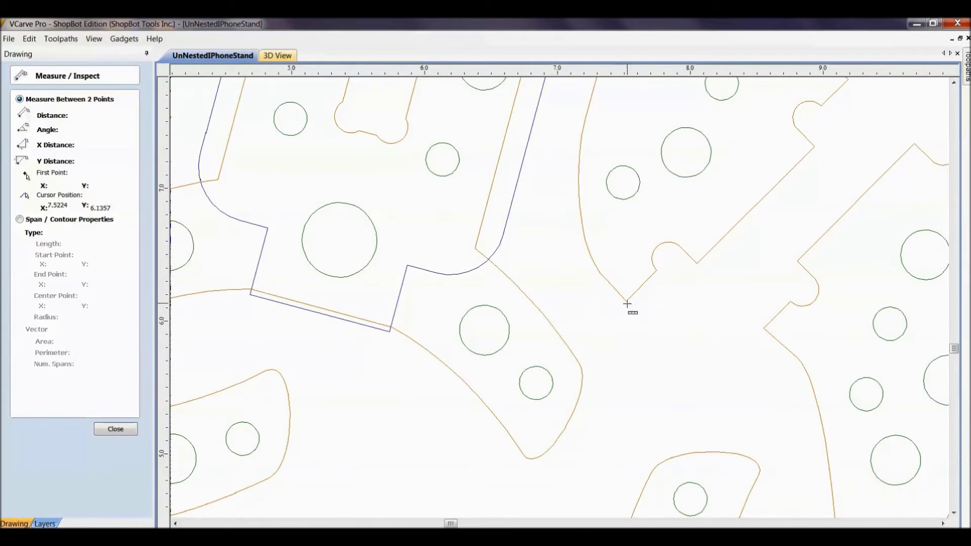
drag(626, 302, 566, 341)
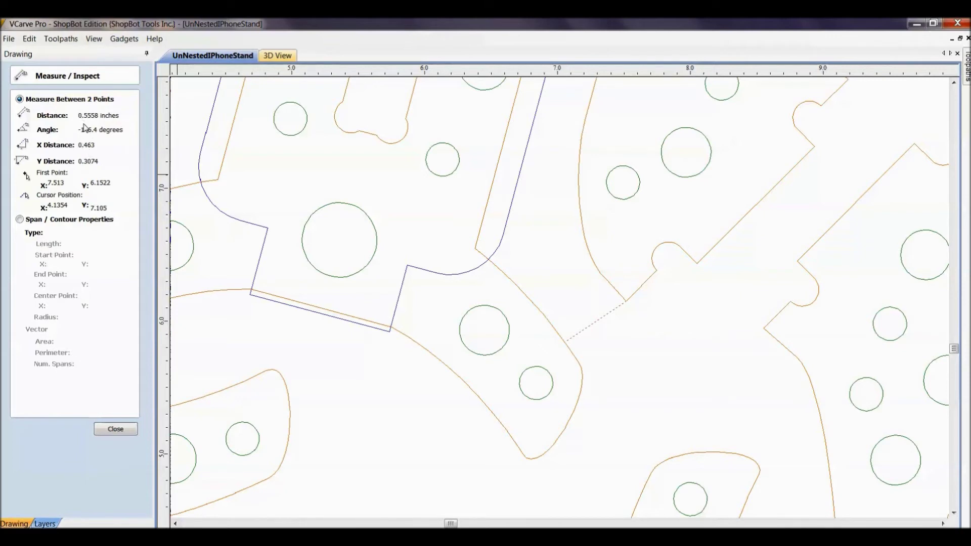
click(124, 428)
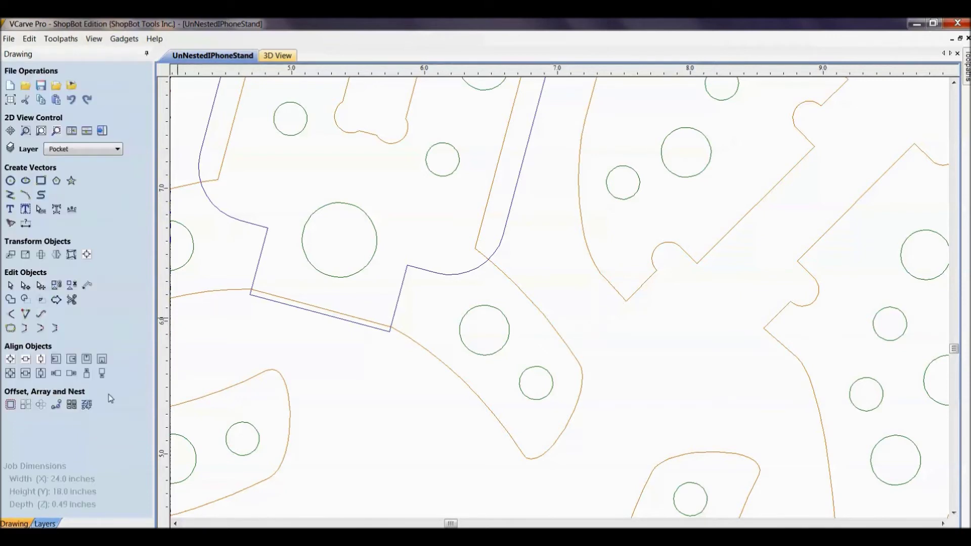
Draw a circle about 0.17 inches in diameter beside the side bracket's corner, try a 25-inch diameter, and undo that resize.
click(10, 181)
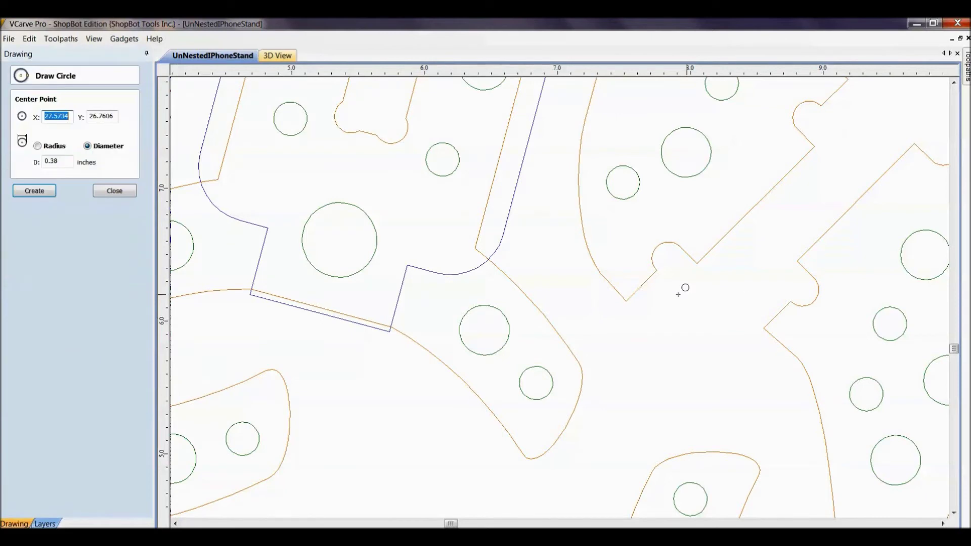
drag(606, 298, 616, 302)
double_click(70, 161)
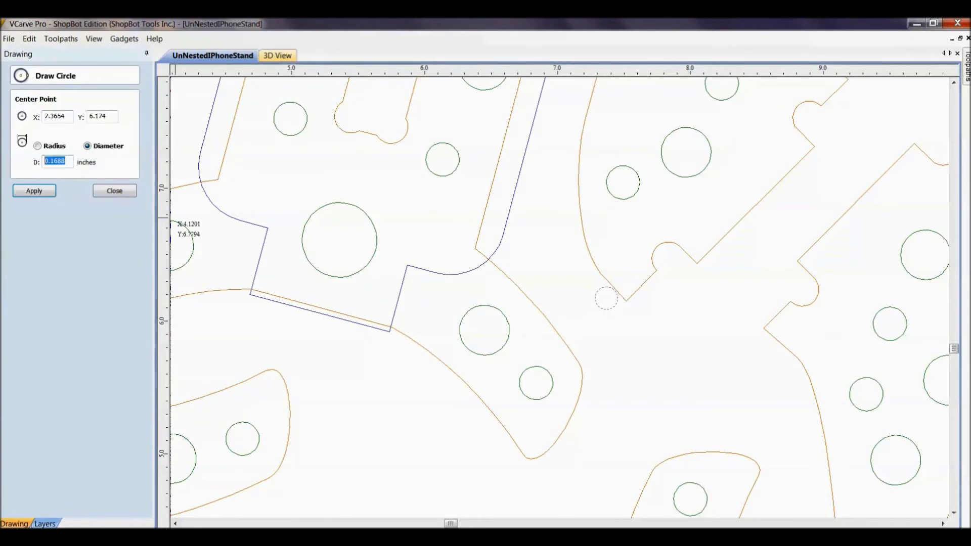
text(25)
click(34, 191)
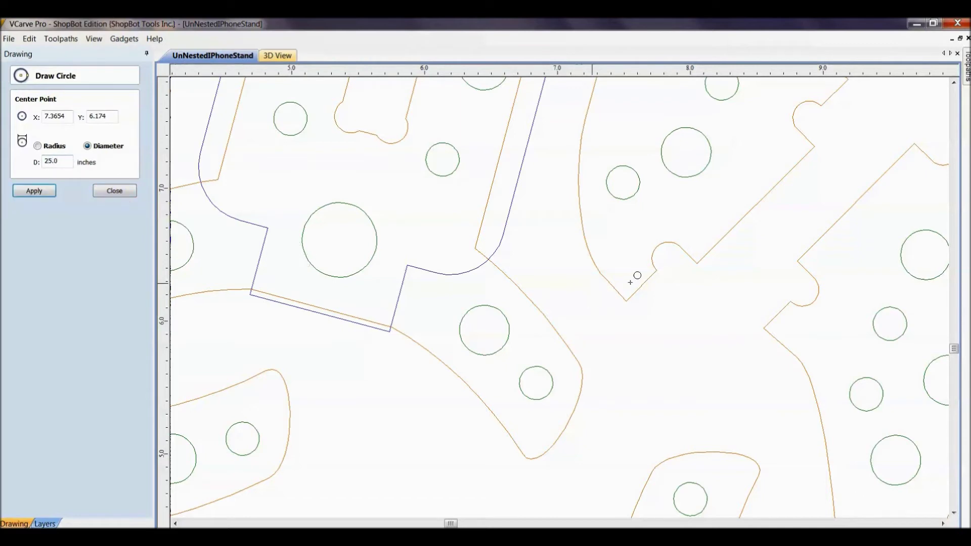
key(ctrl+z)
Set the circle diameter to 0.25 inches and place two circles between the side bracket and the stand's leg.
text(25)
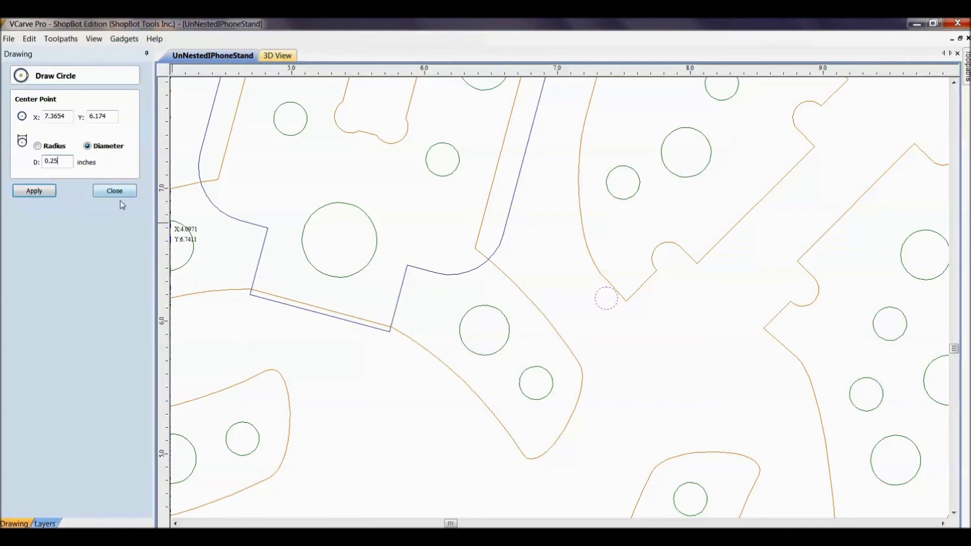
click(581, 322)
click(578, 284)
click(115, 191)
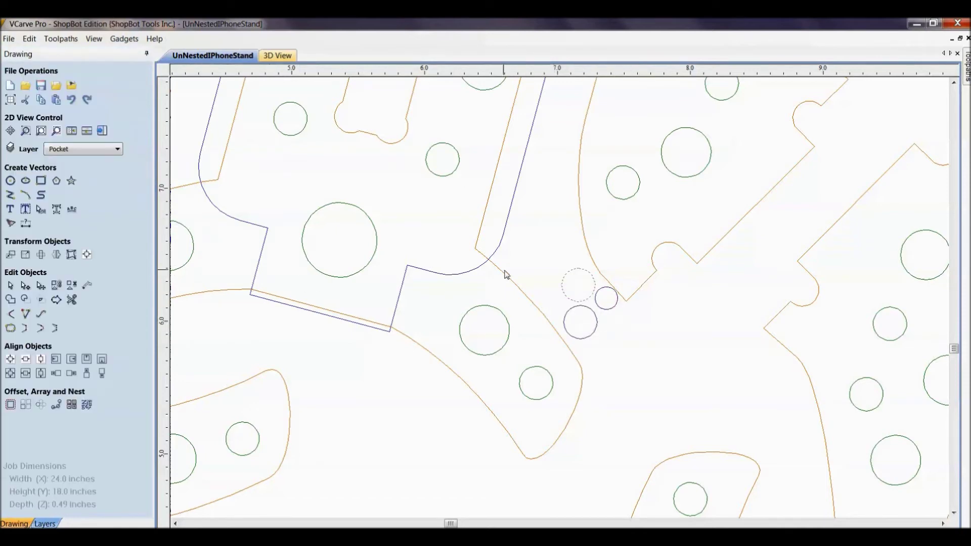
Delete the smaller extra circle beside the side bracket's corner.
scroll(636, 318, up, 2)
drag(582, 286, 583, 285)
key(Delete)
Move one 0.25-inch circle against the side bracket's corner edge and the other against the stand's leg.
click(538, 287)
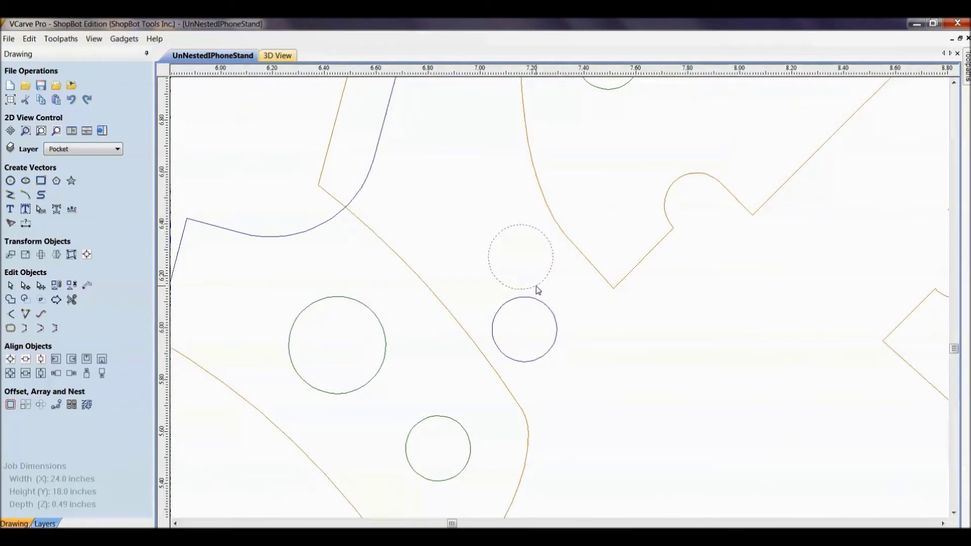
click(537, 289)
drag(523, 260, 572, 298)
click(547, 364)
click(544, 359)
click(540, 349)
drag(525, 329, 515, 338)
click(519, 287)
scroll(535, 324, up, 2)
scroll(535, 324, up, 2)
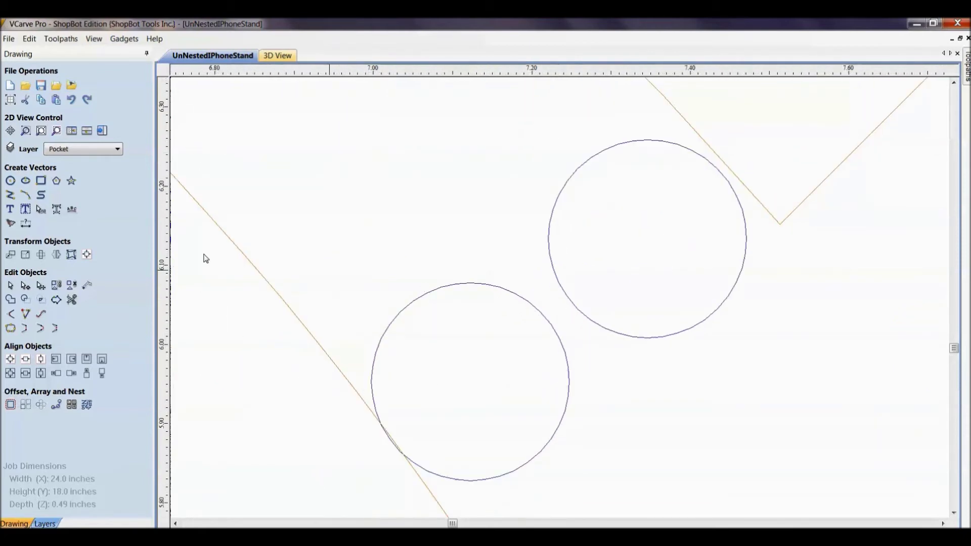
Measure the gap between the two 0.25-inch circles at their facing edges.
click(86, 286)
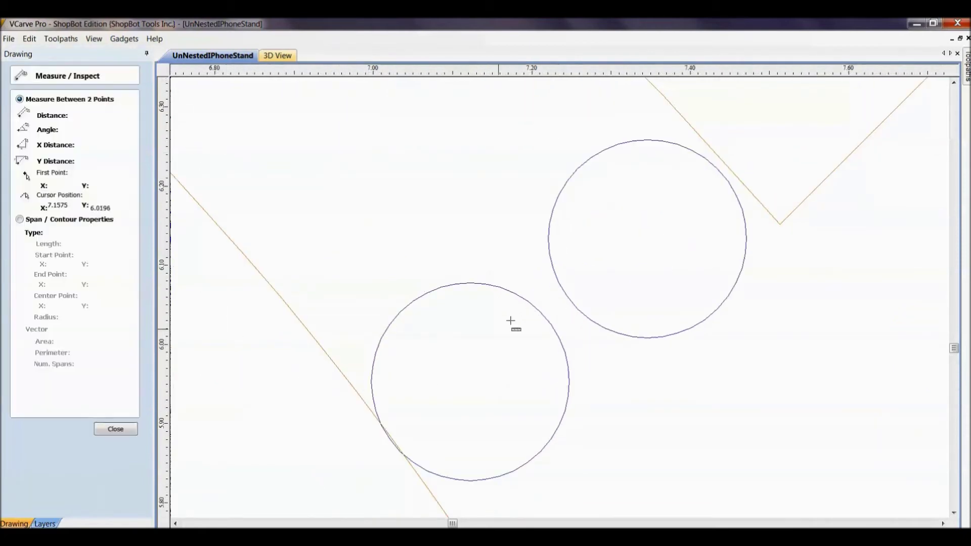
click(559, 304)
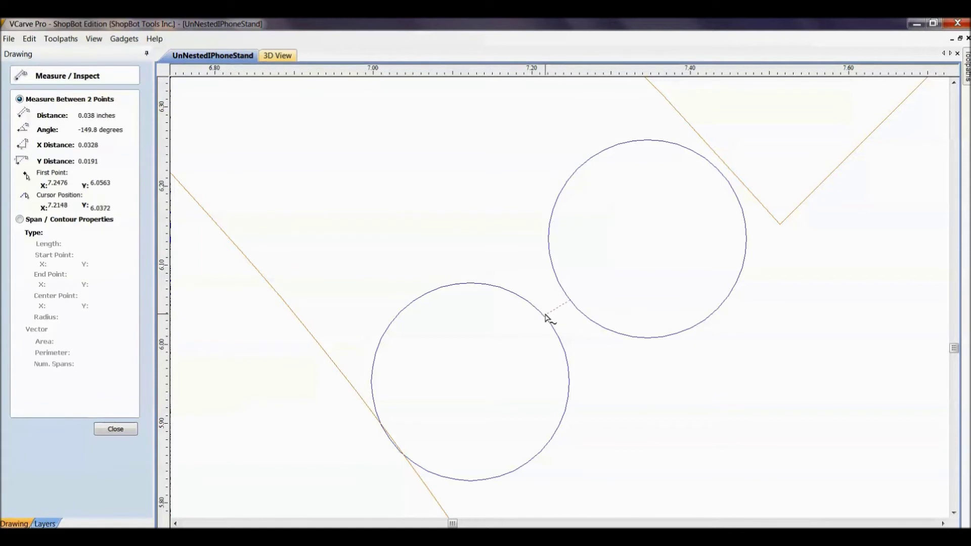
click(543, 318)
click(120, 433)
Undo the test circles and the six-copy nest back to the original stand and side bracket.
scroll(275, 402, down, 10)
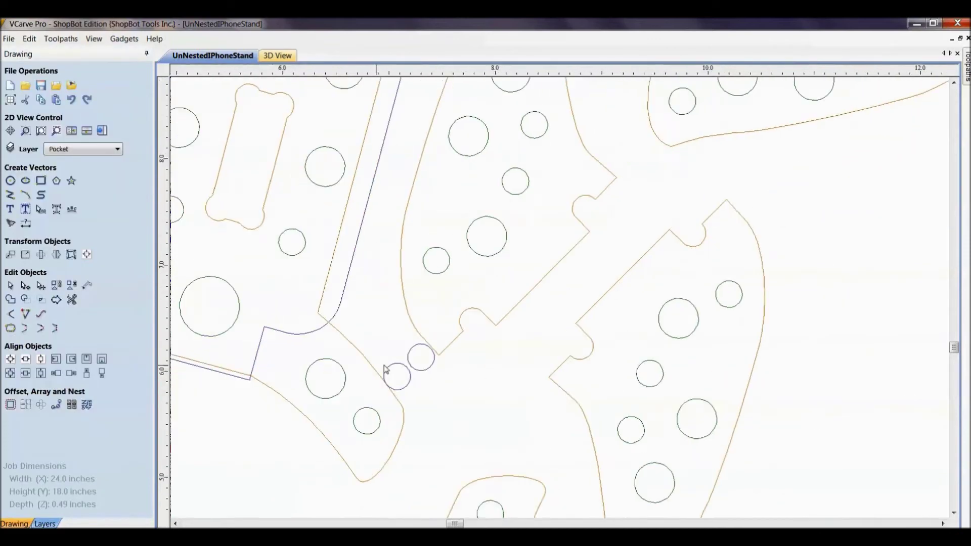
scroll(356, 364, down, 6)
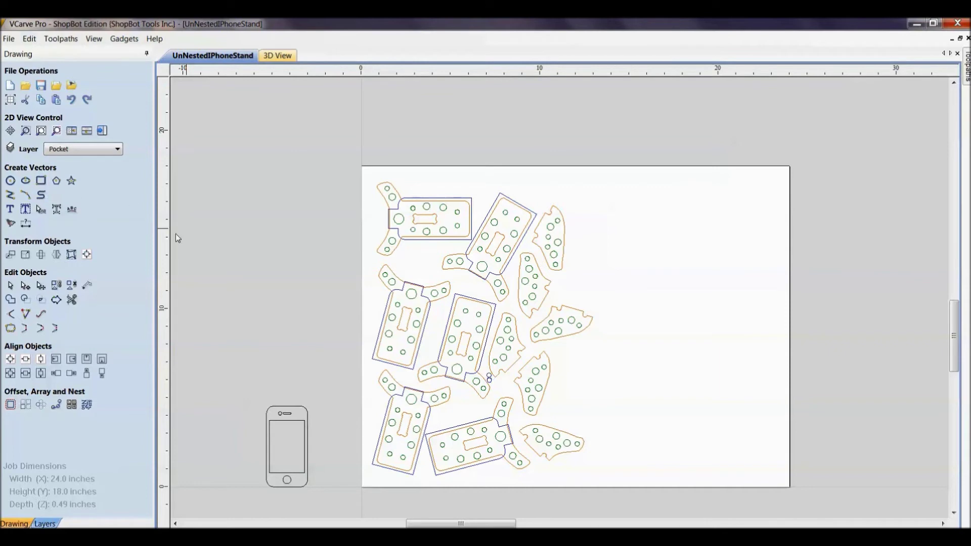
key(ctrl+z)
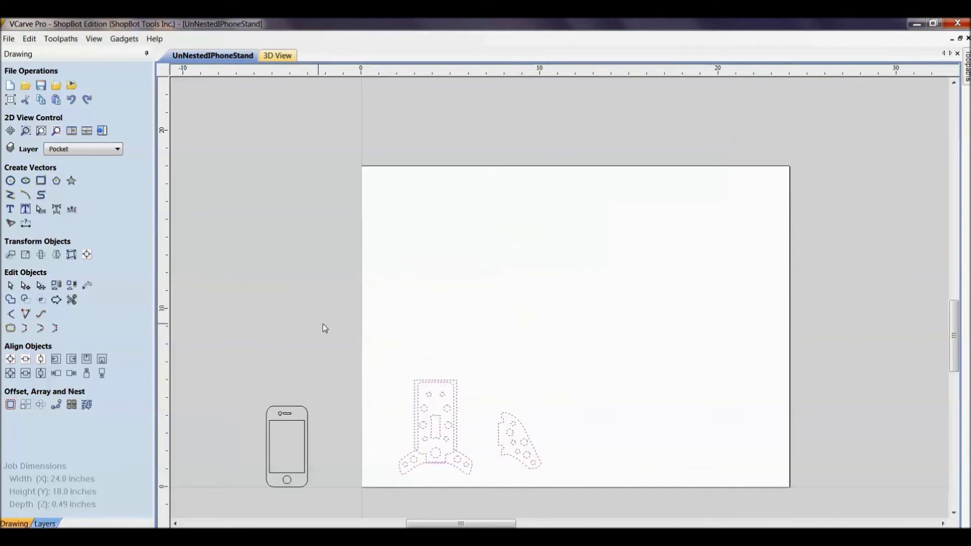
Set the Nest Parts clearance to 0.5 inches and preview the nest of the stand and side bracket.
click(86, 407)
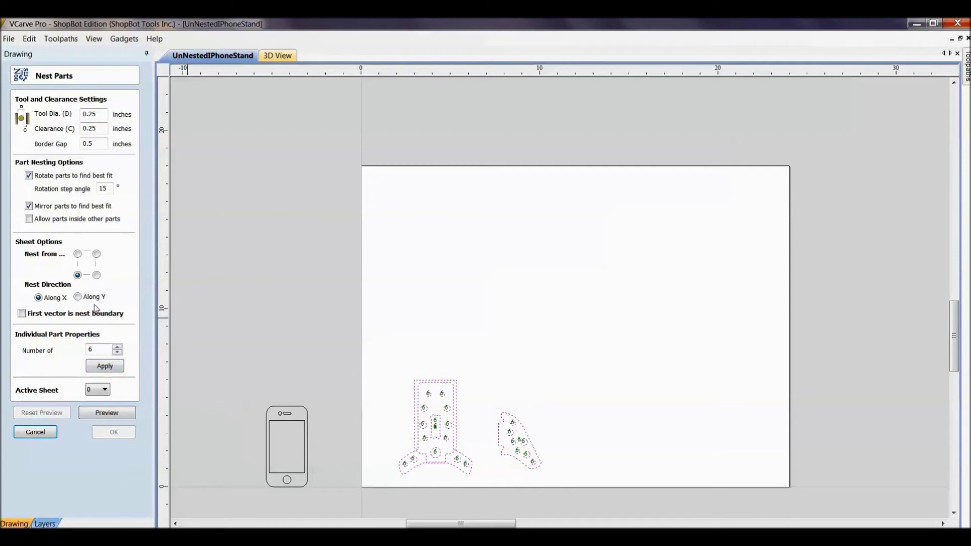
click(99, 129)
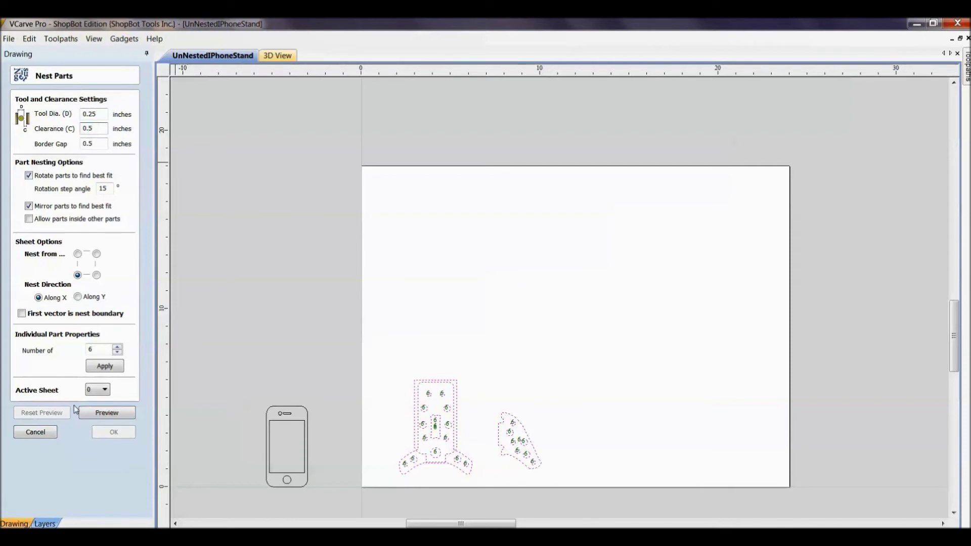
click(109, 415)
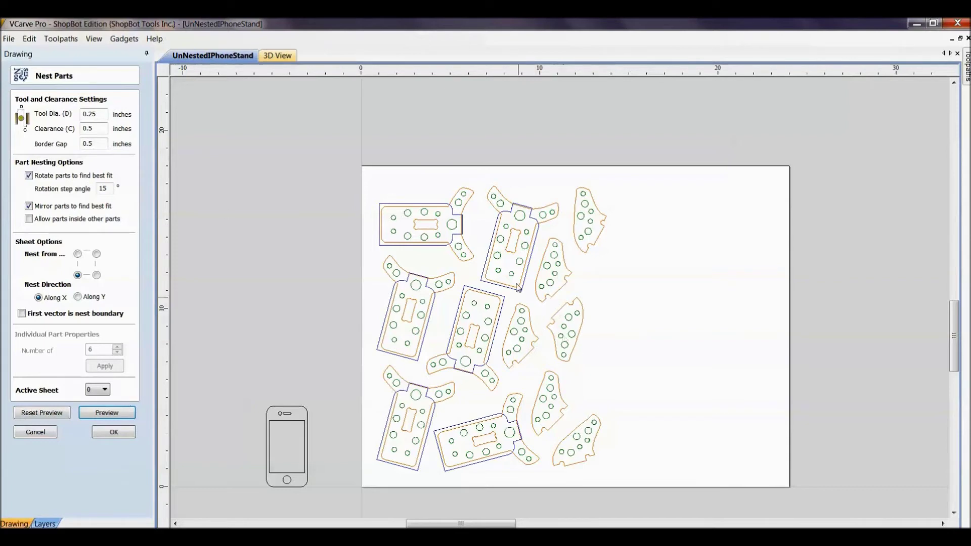
Reset the nest preview, apply 10 copies to each part, and preview the new layout.
click(21, 413)
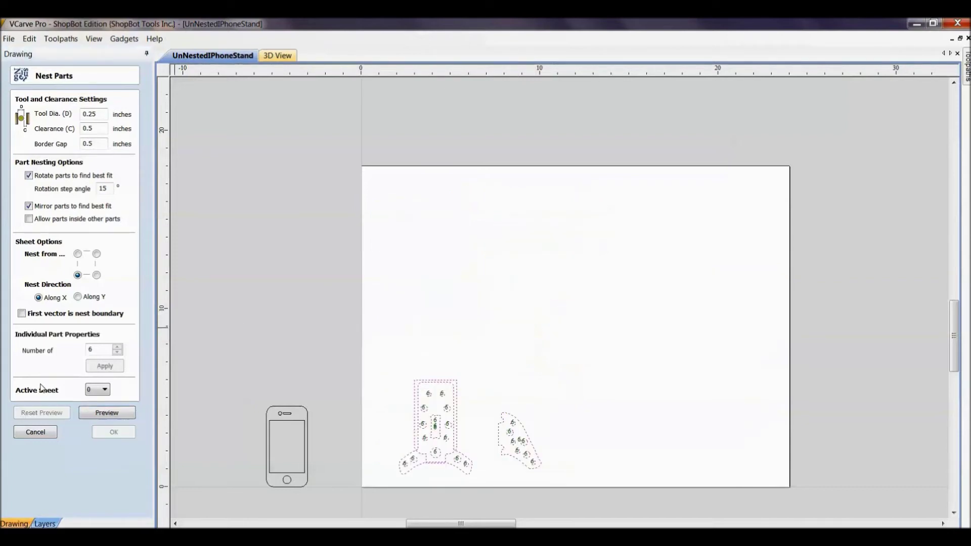
click(118, 347)
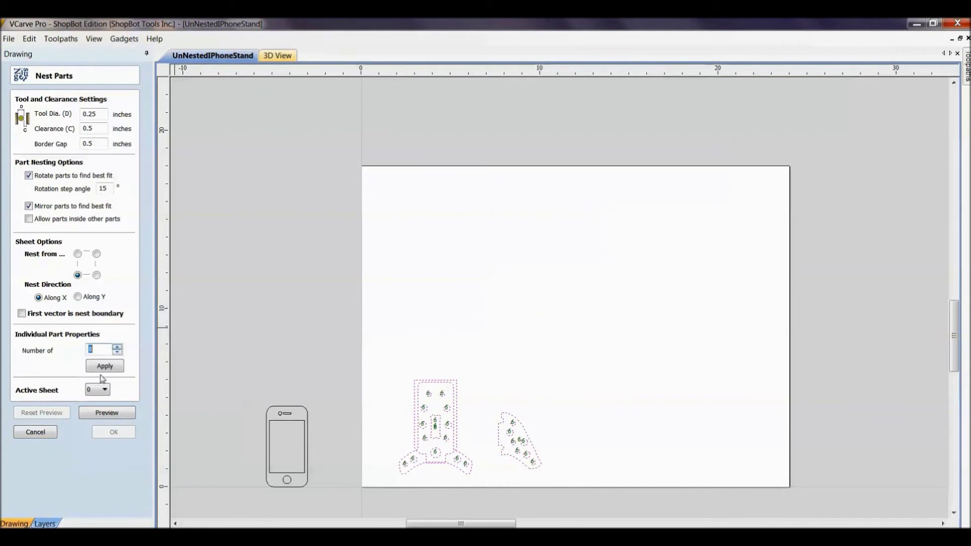
click(119, 348)
click(118, 347)
click(109, 368)
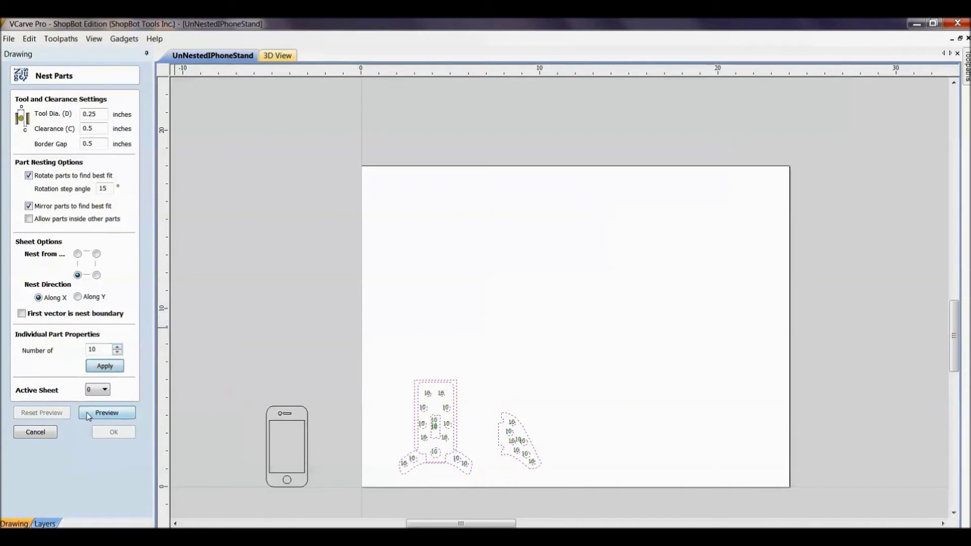
click(107, 412)
scroll(657, 274, down, 2)
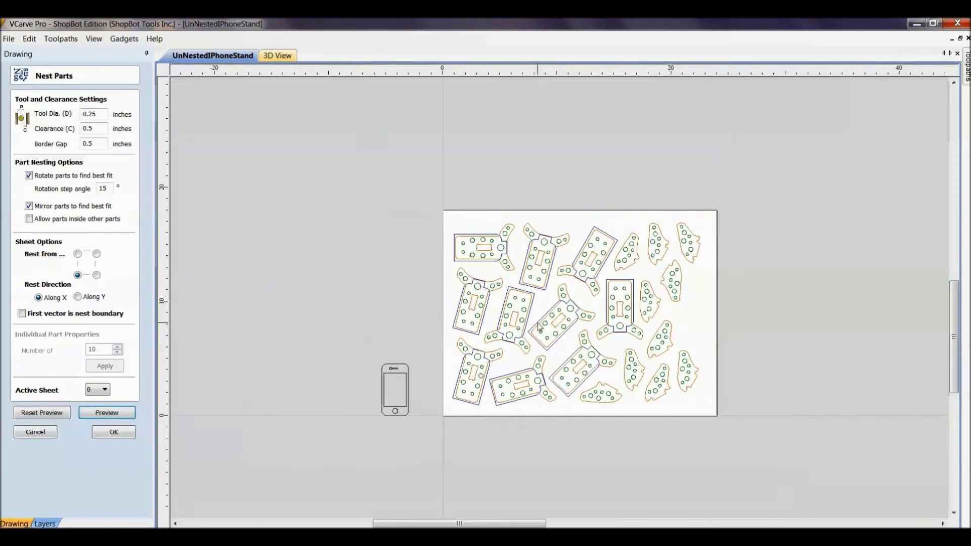
scroll(471, 338, up, 2)
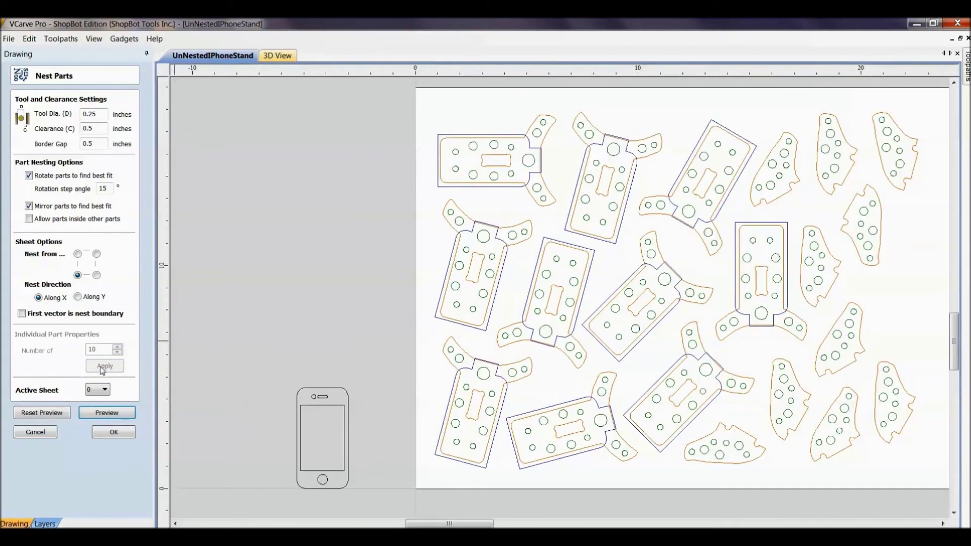
Reset the nest preview, apply 16 copies to each part, and preview the new layout.
click(62, 412)
click(117, 347)
click(117, 347)
click(117, 347)
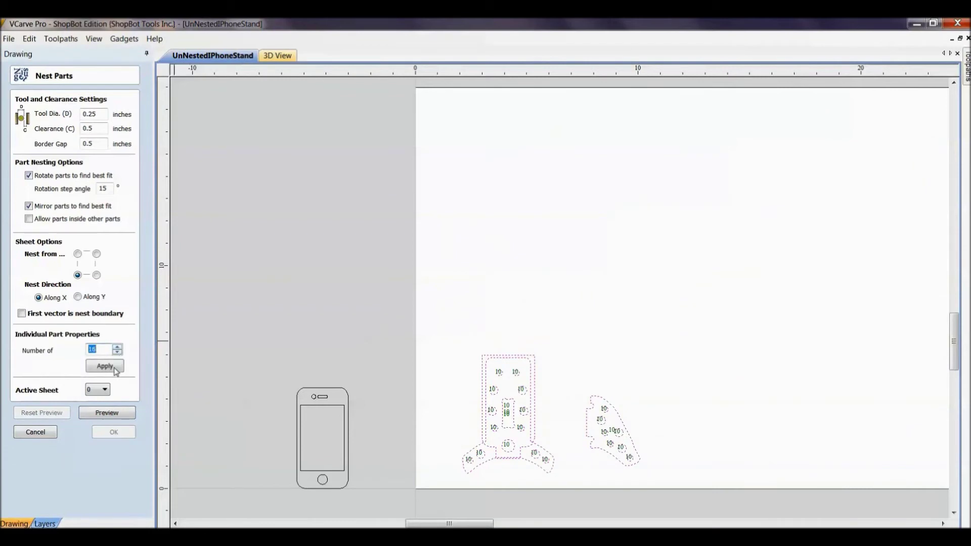
click(115, 370)
click(101, 413)
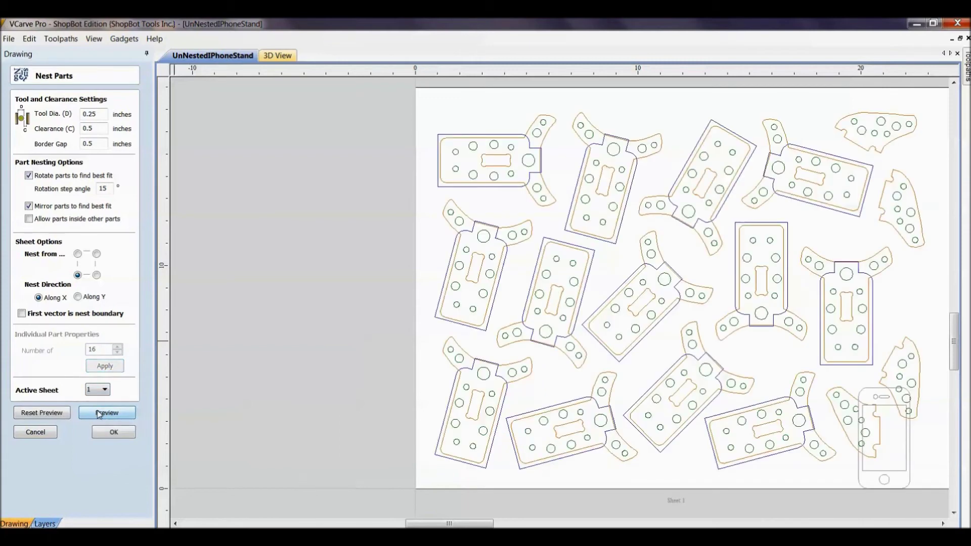
Examine the 16-copy nest sheet by sheet, making sheet 2 active and returning to sheet 1.
scroll(579, 296, down, 5)
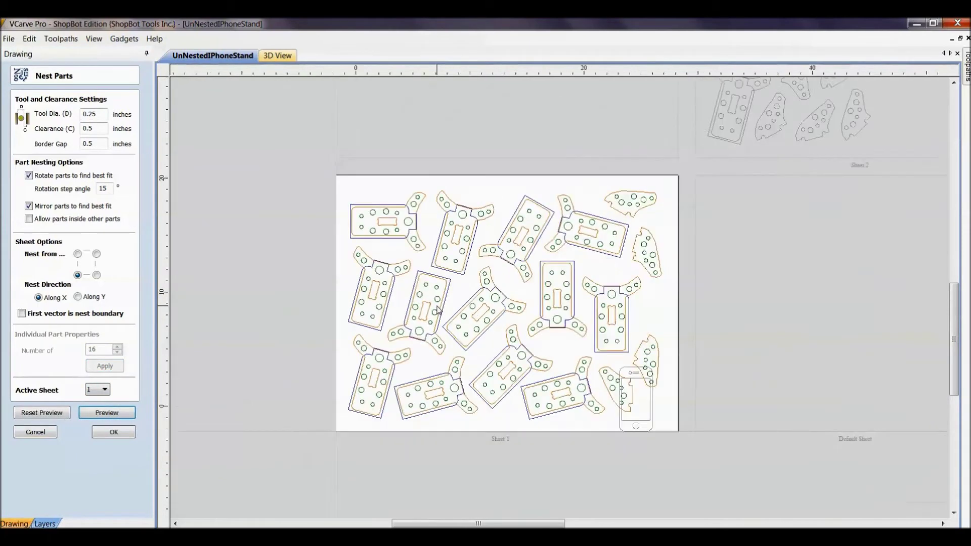
scroll(409, 320, down, 3)
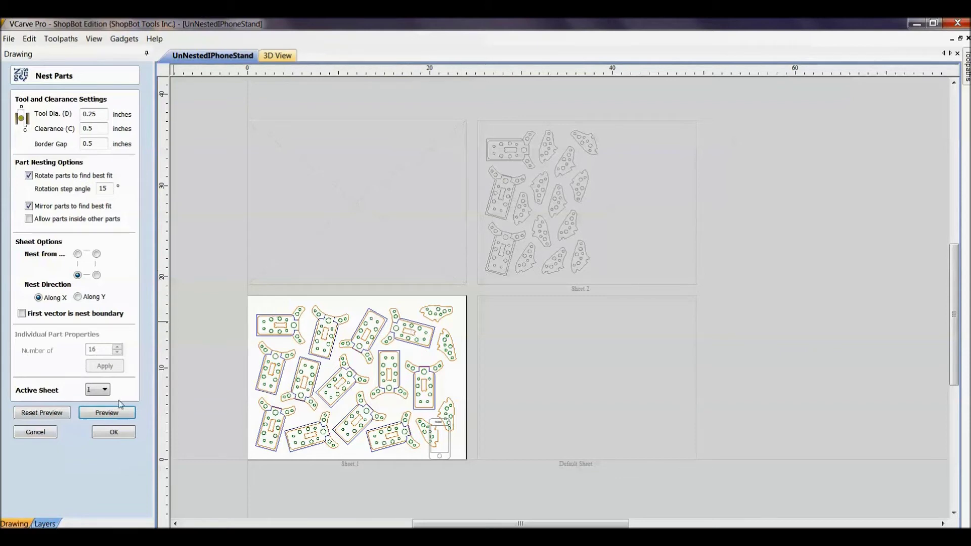
click(523, 256)
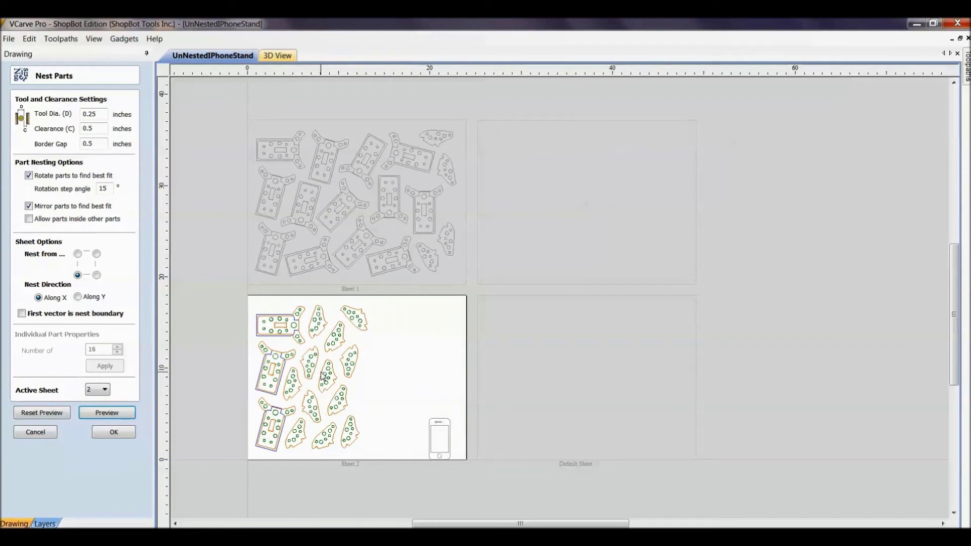
click(309, 236)
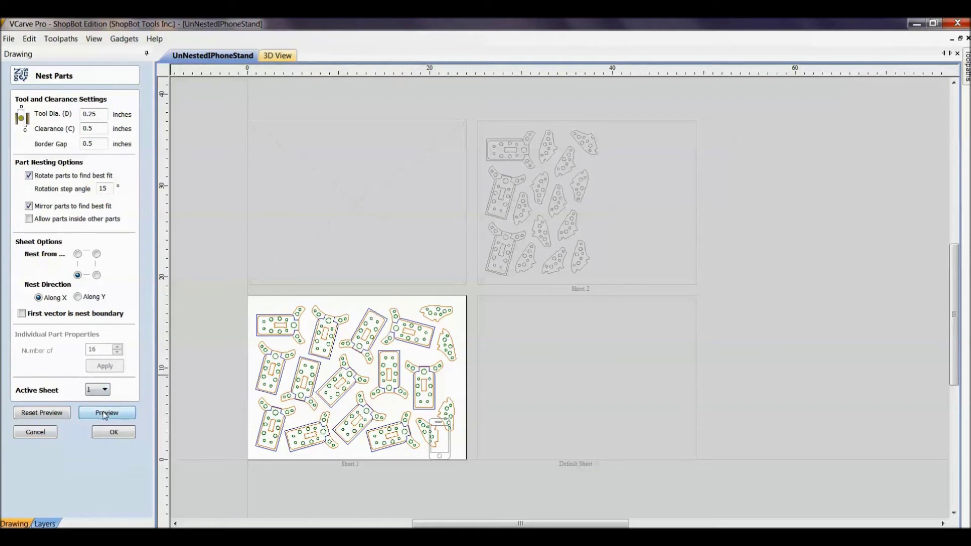
Reset the 16-copy preview, apply 10 copies to each part, then preview and accept the nest.
click(50, 413)
drag(106, 349, 65, 345)
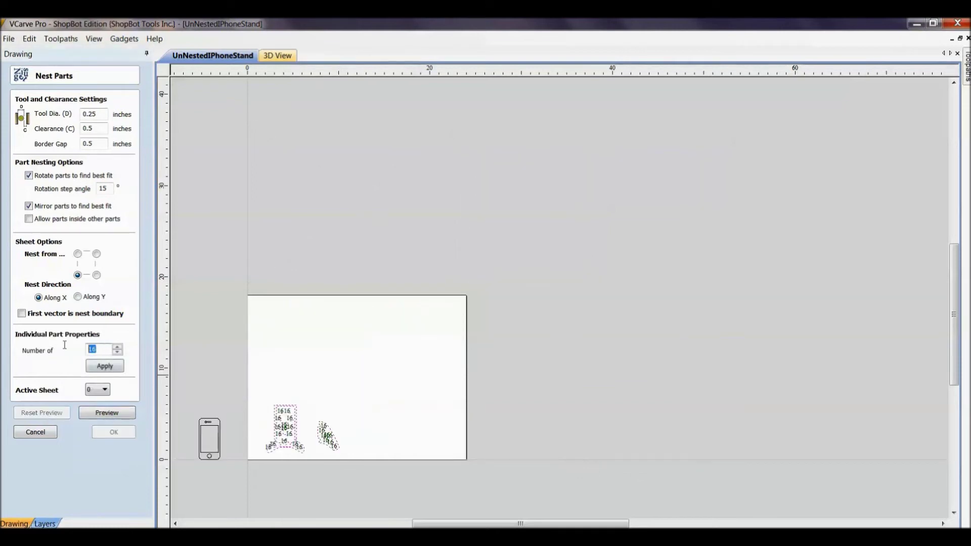
text(10)
click(116, 371)
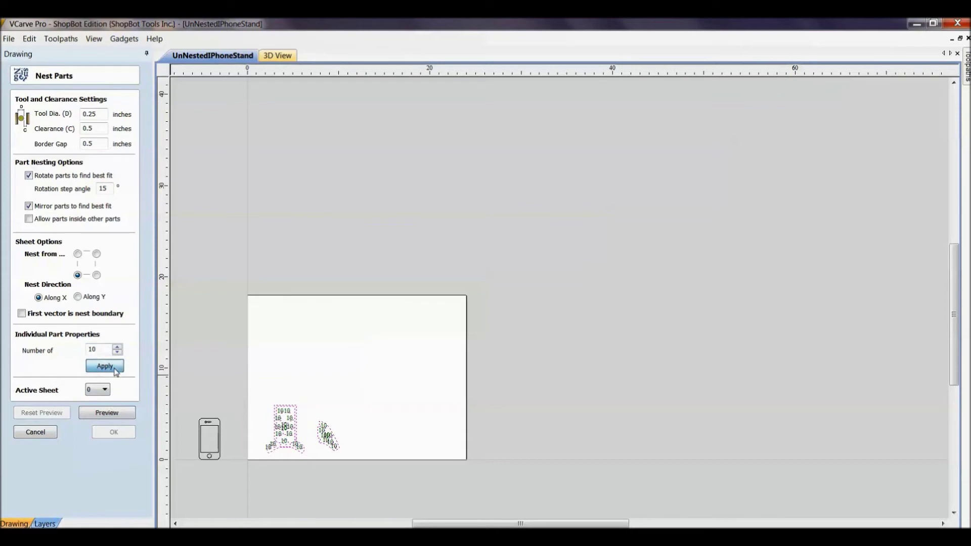
click(99, 415)
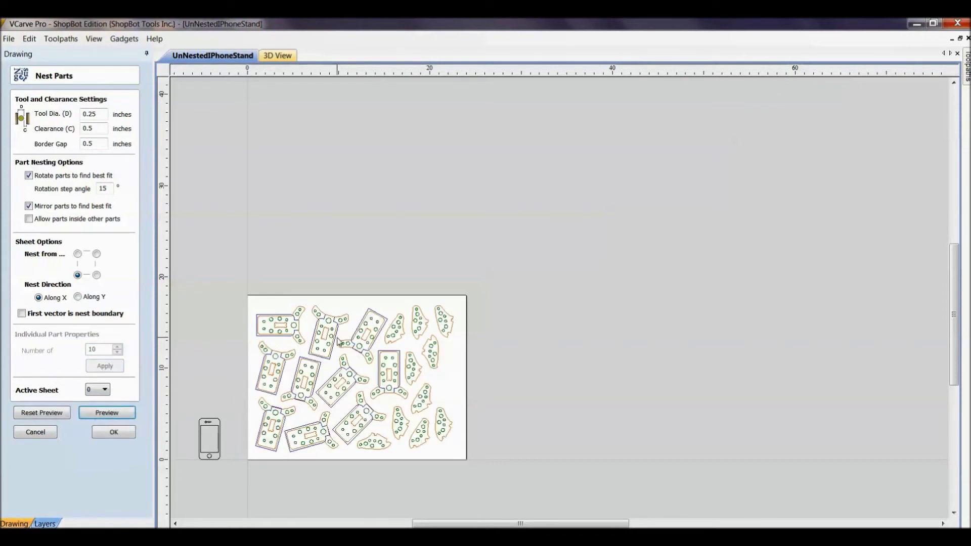
scroll(428, 375, up, 5)
middle_drag(339, 317, 574, 262)
scroll(393, 319, down, 2)
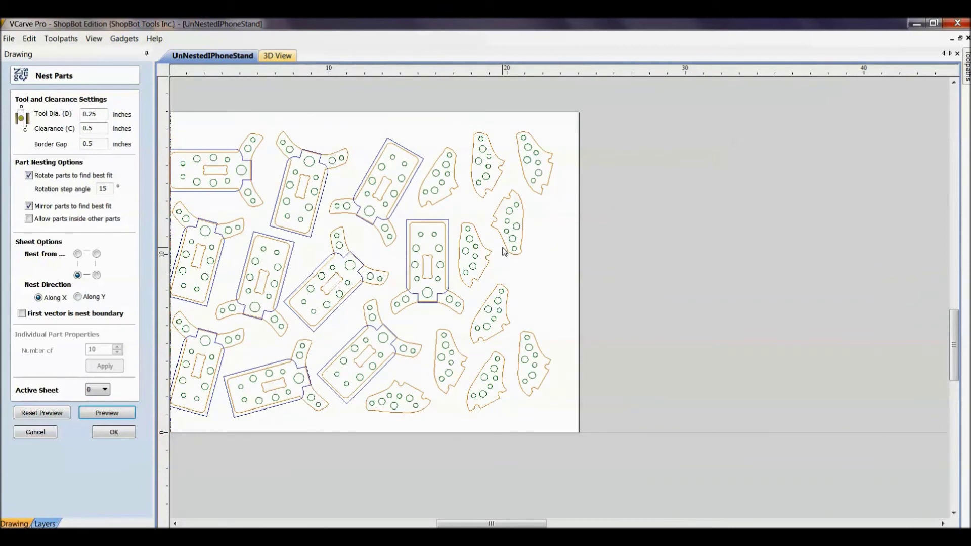
middle_drag(484, 310, 566, 309)
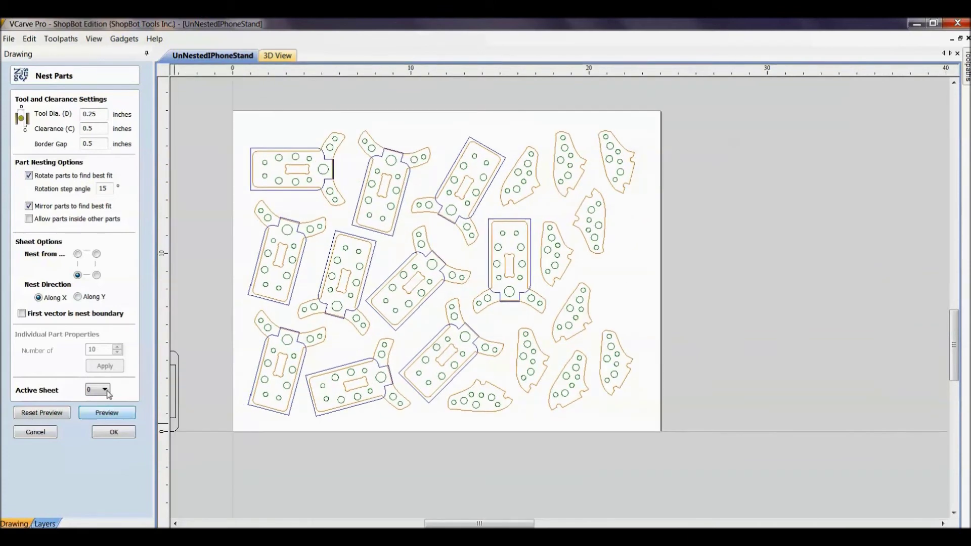
middle_drag(424, 212, 459, 219)
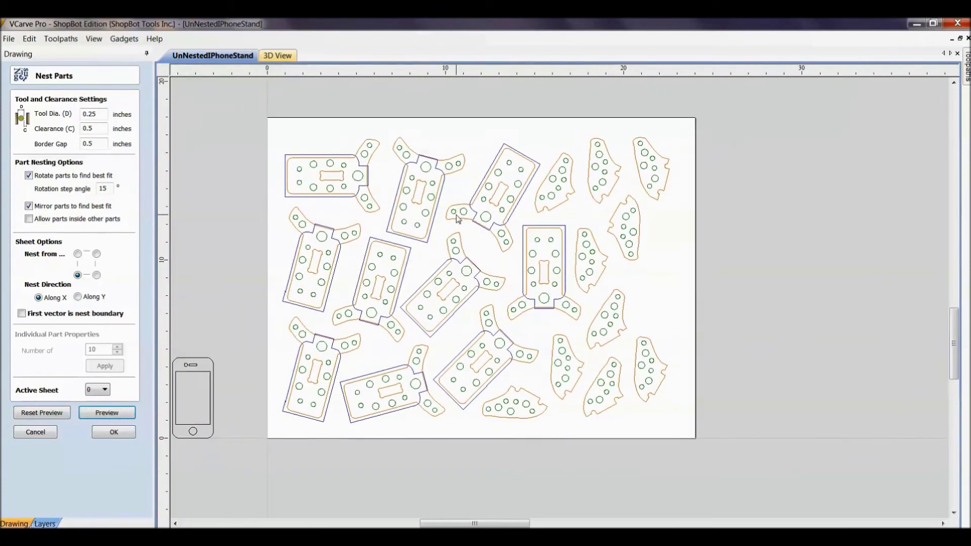
click(114, 434)
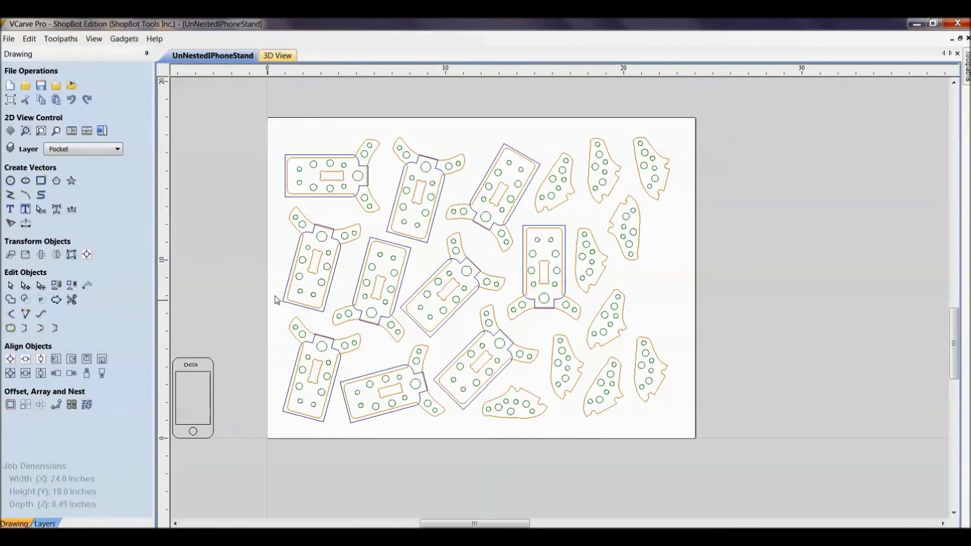
Fit the nested sheet in the view, switch to the toolpath layout, and open the Pocket .31 toolpath for editing.
middle_drag(305, 284, 369, 271)
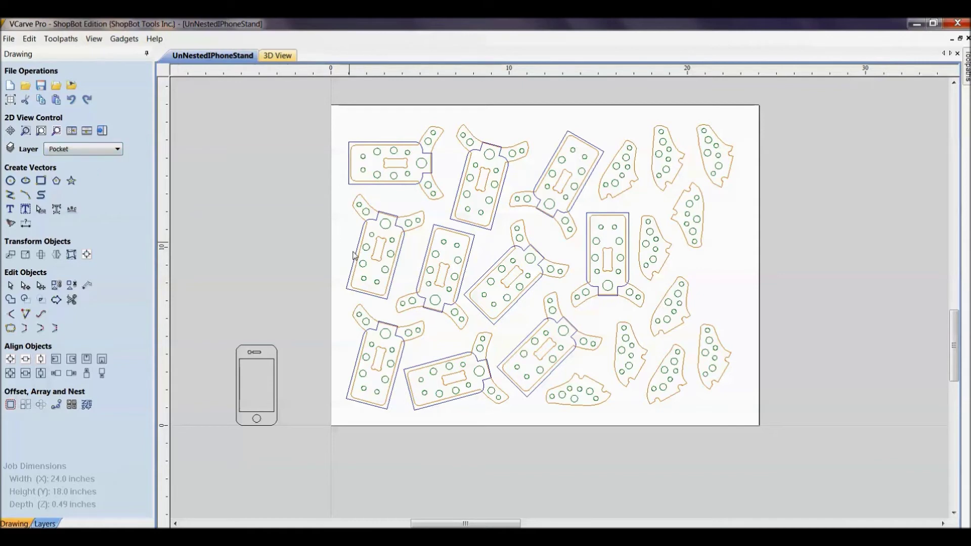
scroll(383, 350, up, 1)
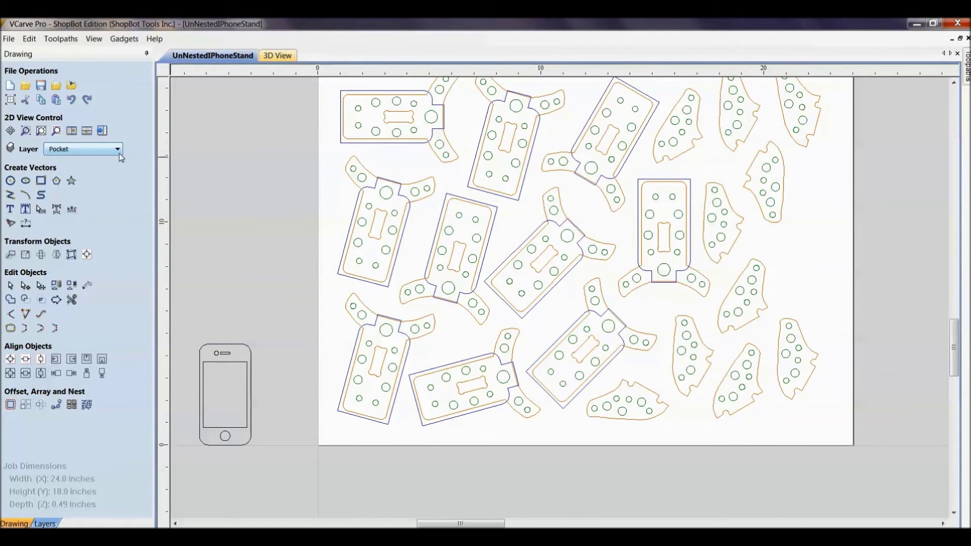
key(F6)
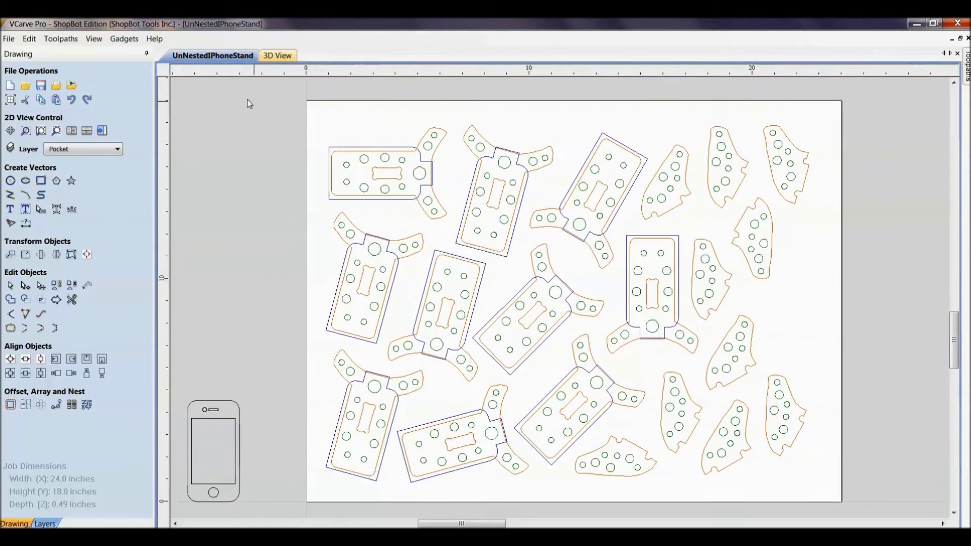
key(F12)
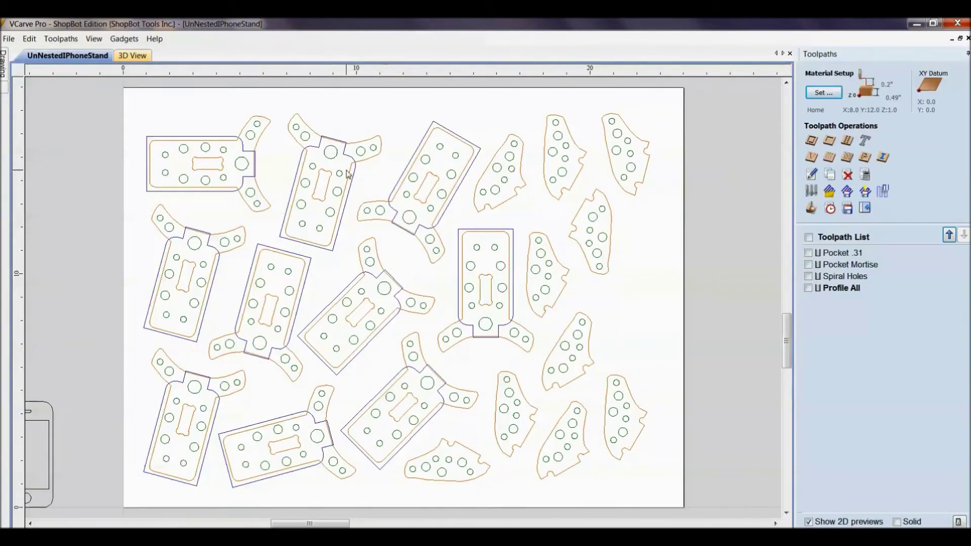
click(827, 259)
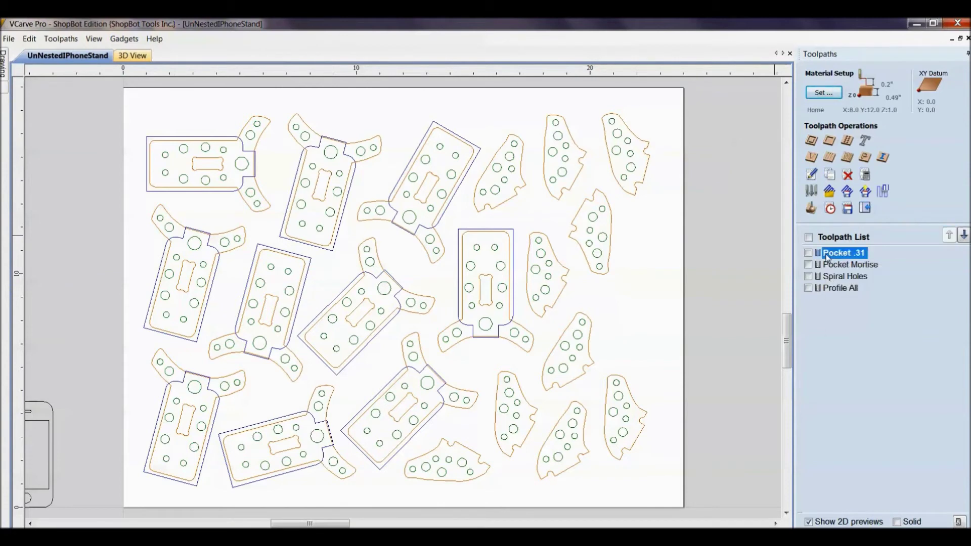
double_click(828, 259)
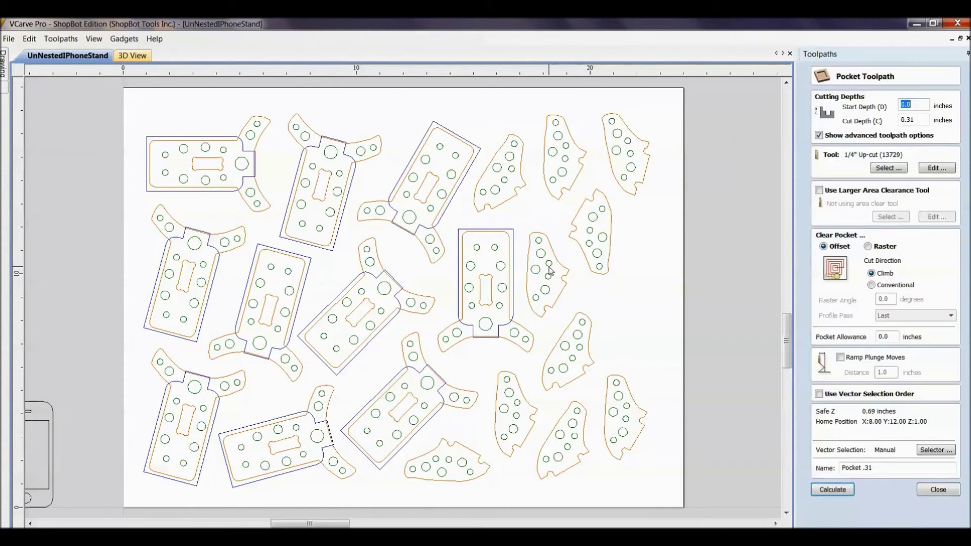
click(516, 295)
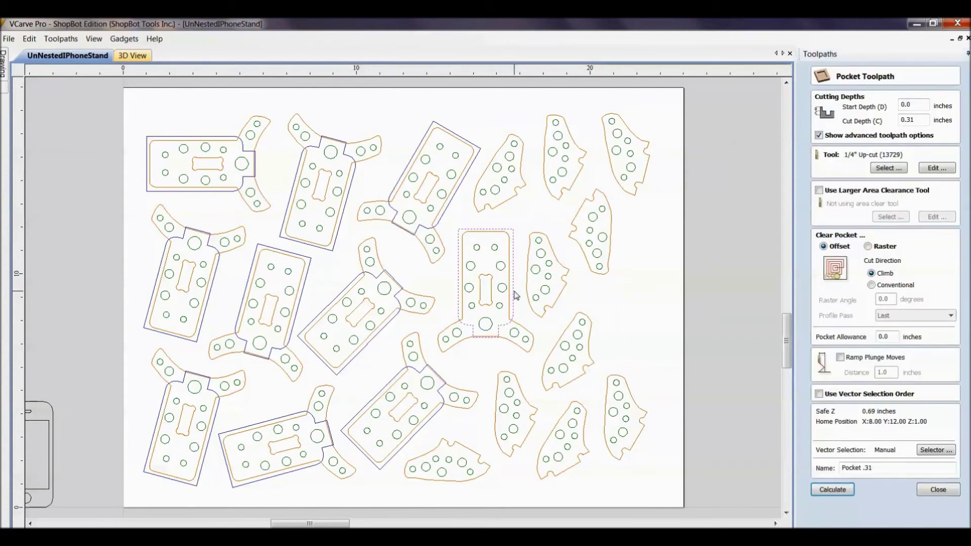
scroll(516, 294, up, 2)
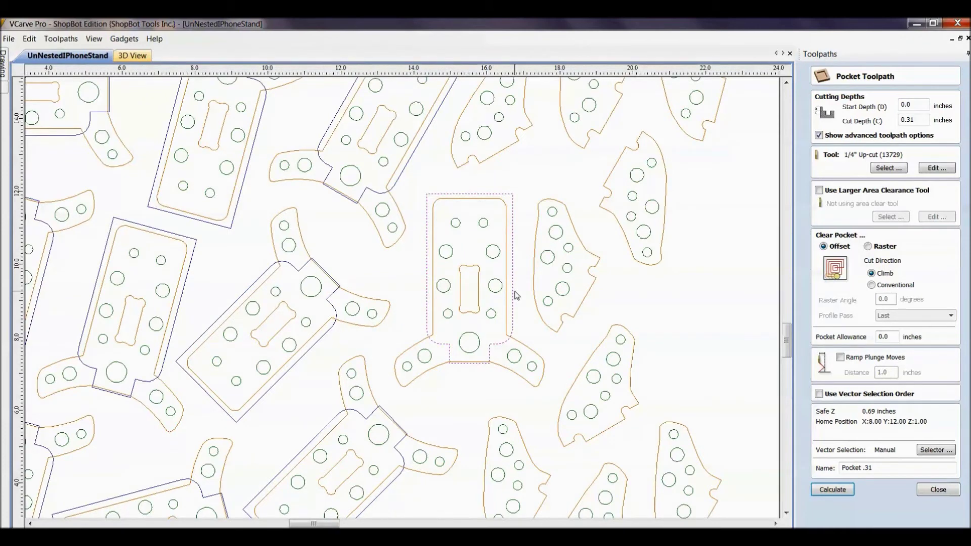
scroll(516, 294, down, 1)
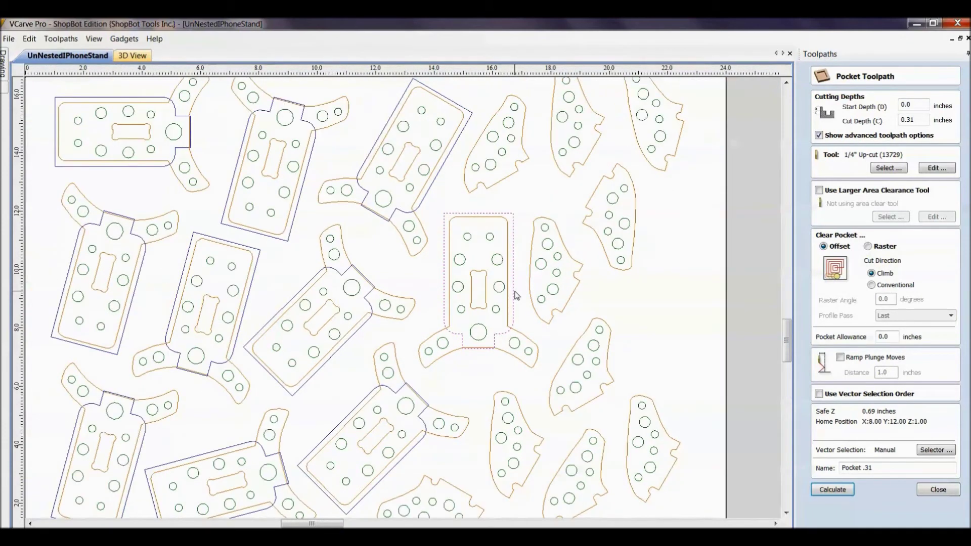
scroll(514, 296, down, 1)
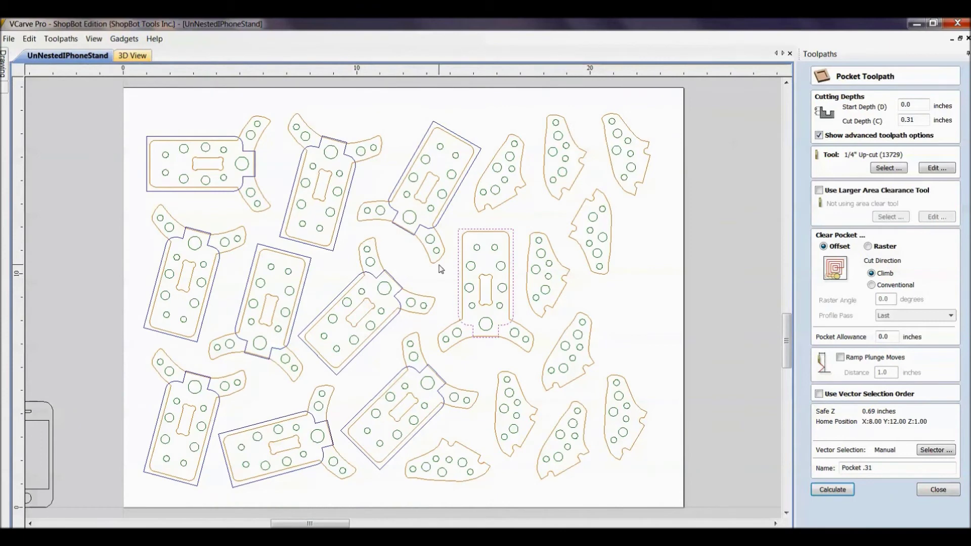
shift+click(446, 221)
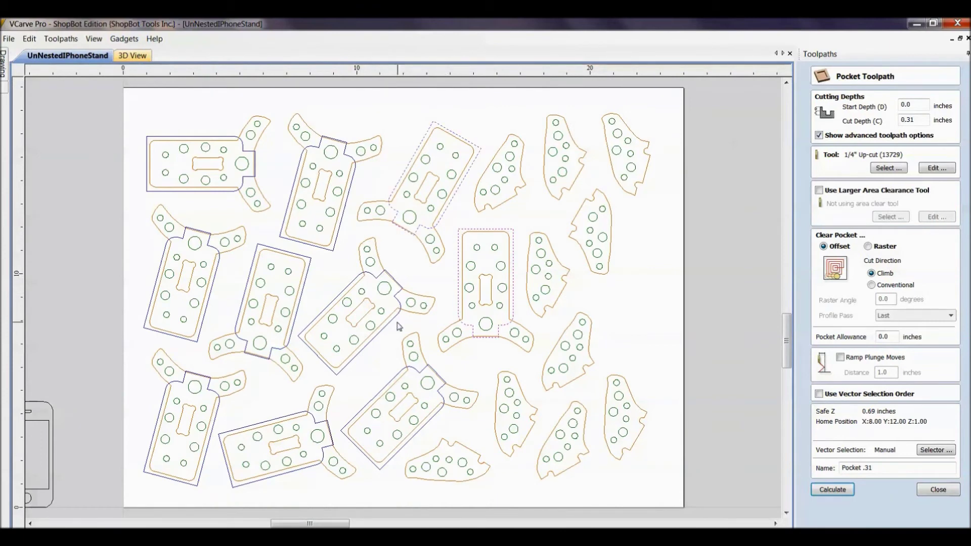
click(419, 292)
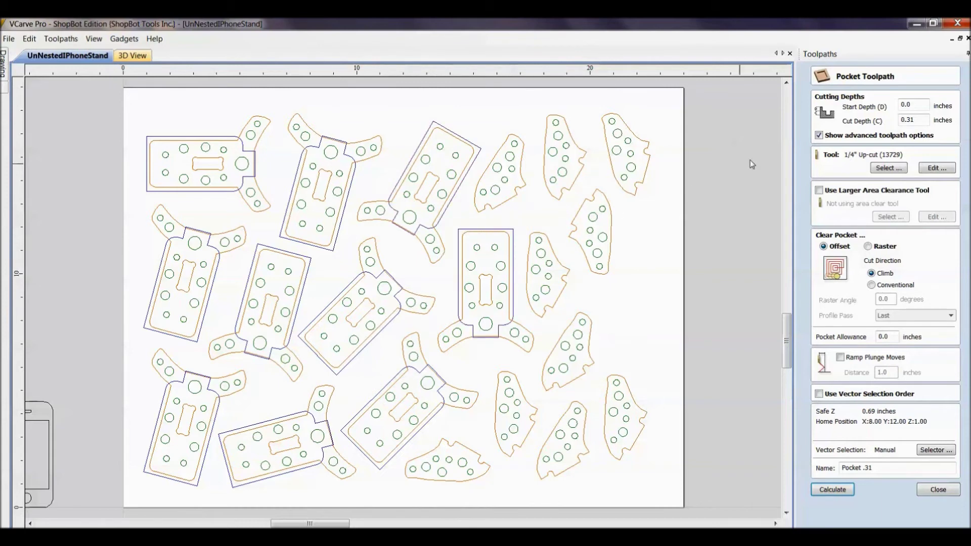
Recalculate the Pocket .31 toolpath with all closed vectors on the Pocket layer, then preview the visible toolpath.
click(925, 449)
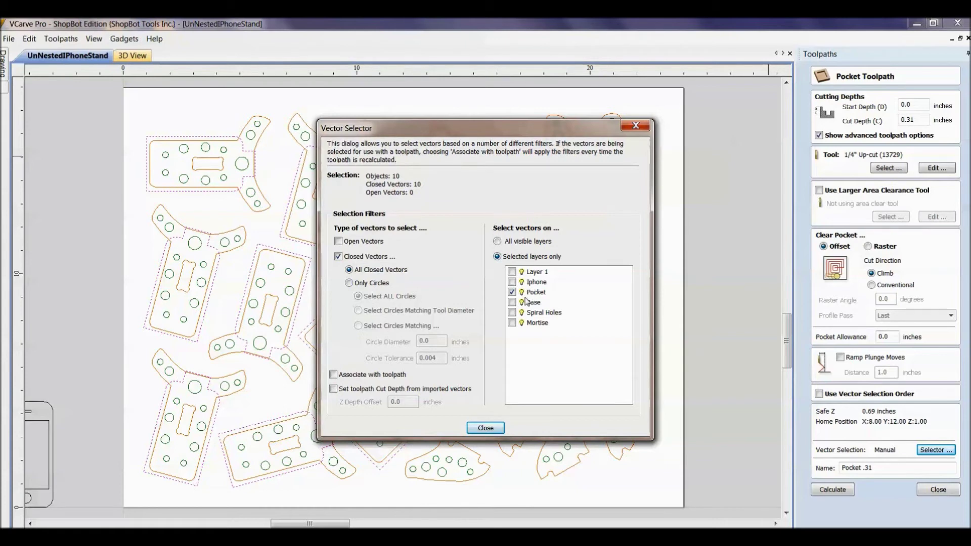
click(484, 428)
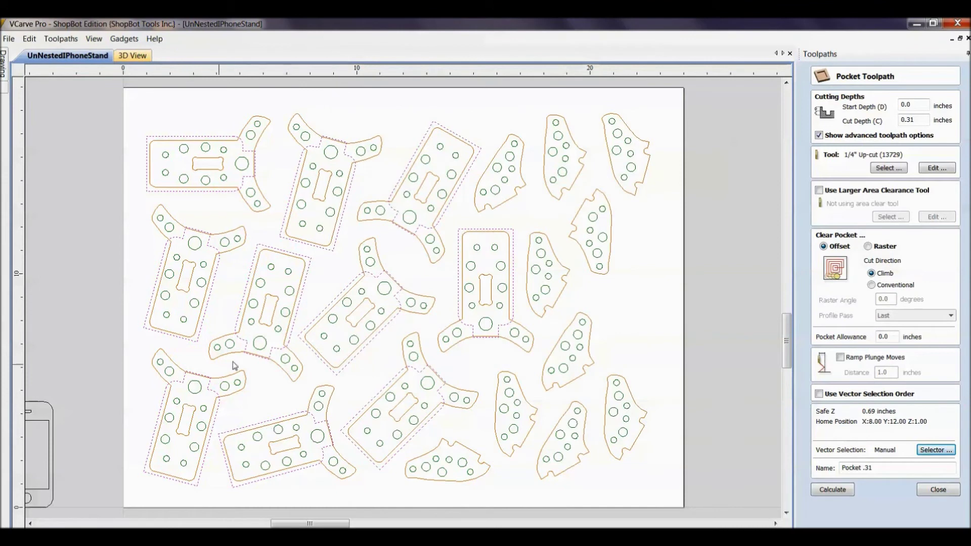
click(827, 491)
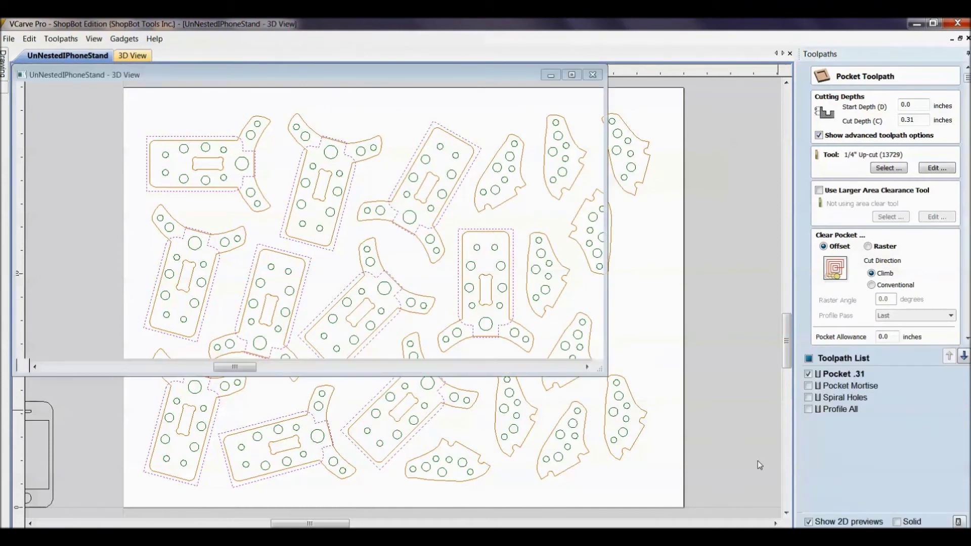
click(863, 264)
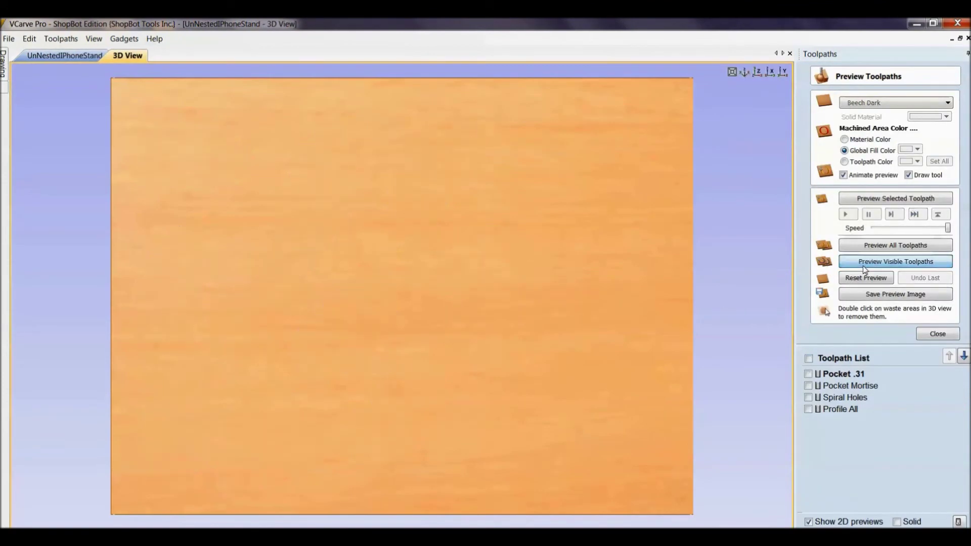
Recalculate the Pocket Mortise toolpath with all closed vectors on the Mortise layer, allow cutting through the material, and preview it.
click(100, 58)
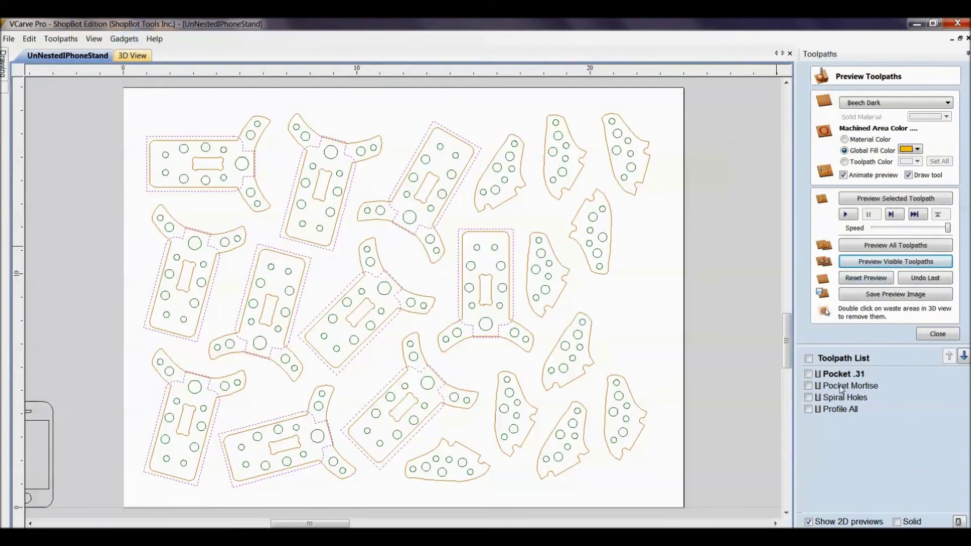
double_click(844, 386)
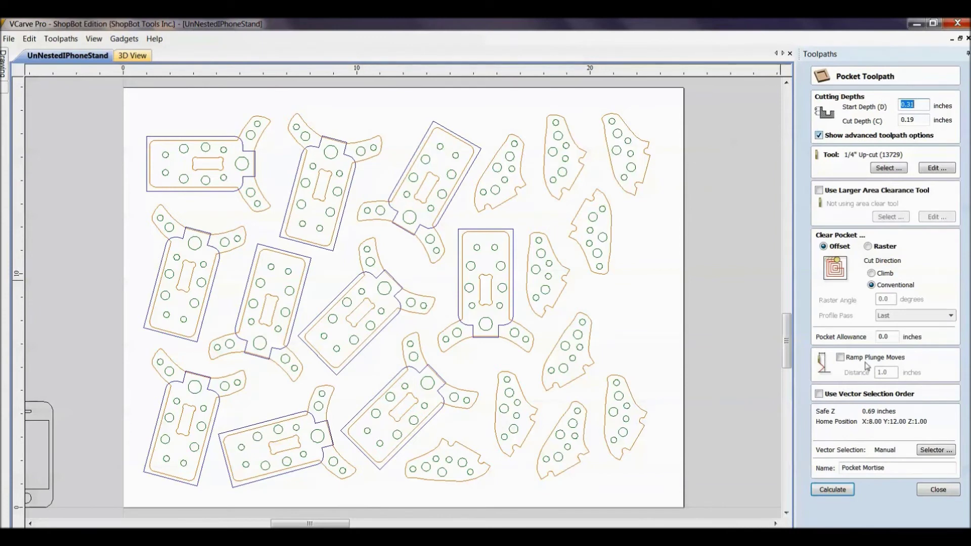
click(488, 305)
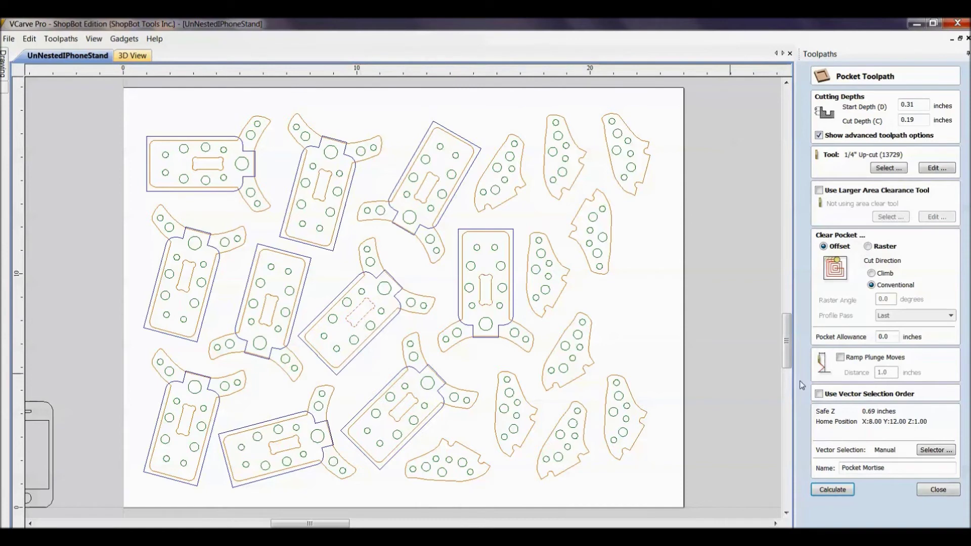
click(924, 450)
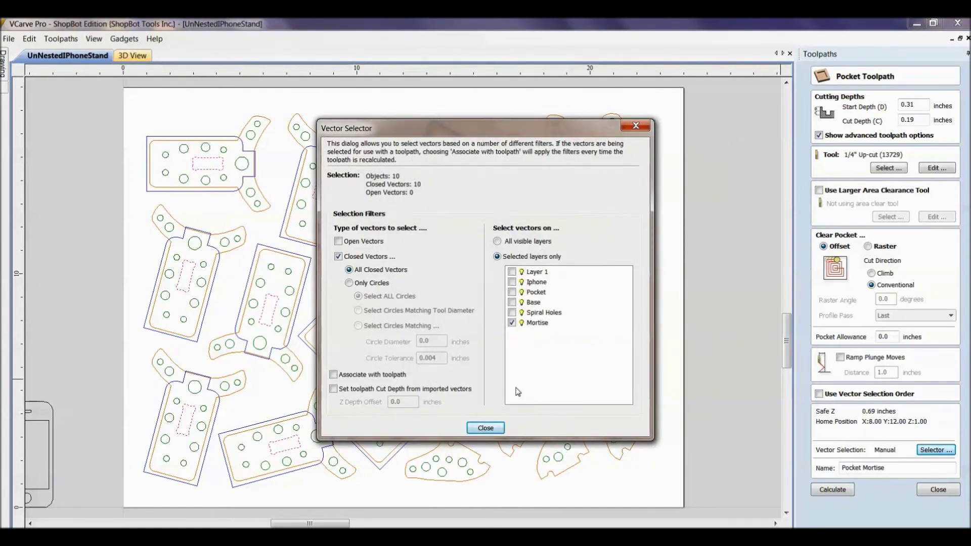
click(475, 428)
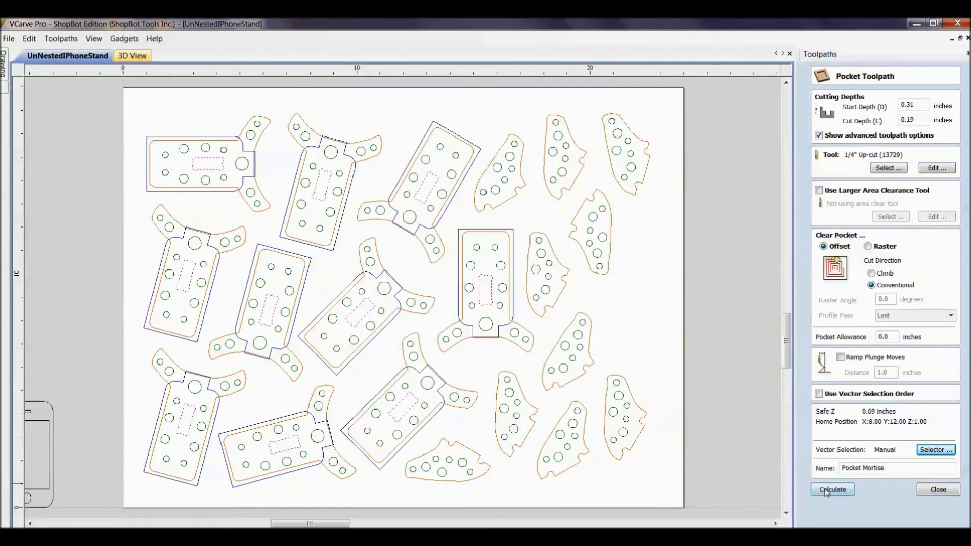
click(817, 492)
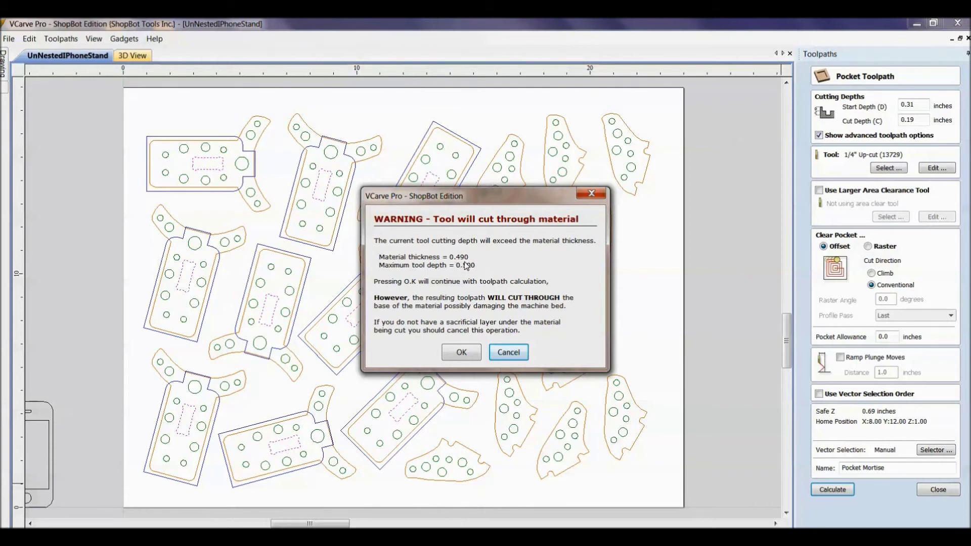
click(447, 356)
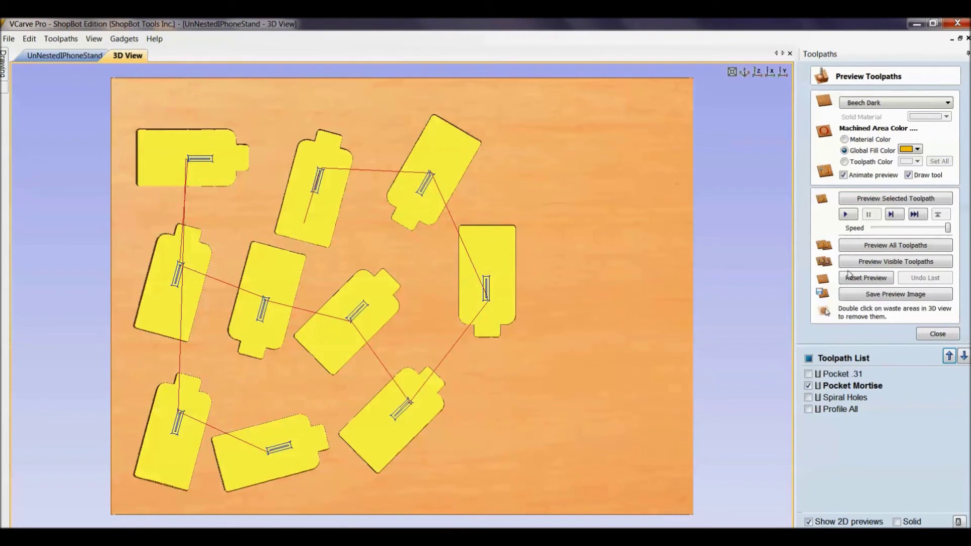
click(862, 266)
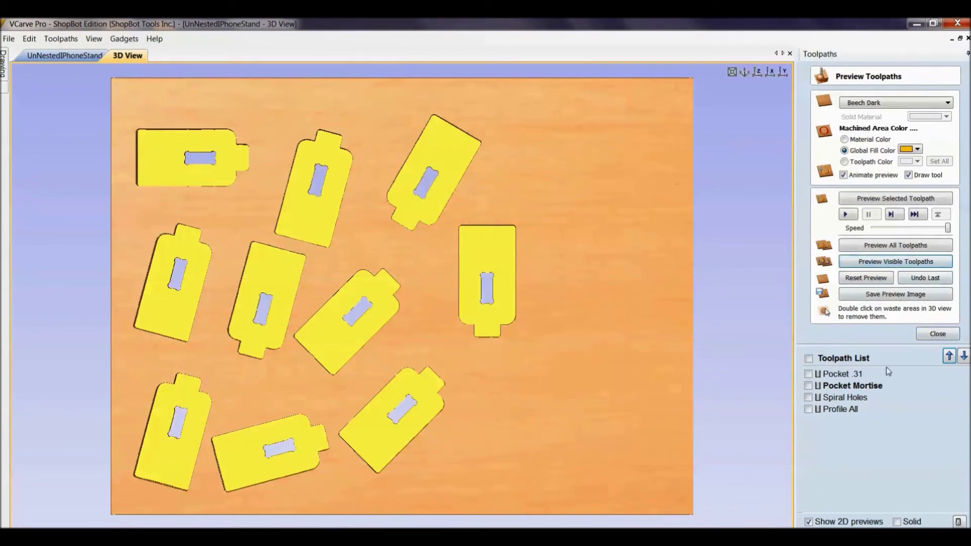
Recalculate the Spiral Holes toolpath with all closed vectors on the Spiral Holes layer, allowing it to cut through the material.
double_click(839, 397)
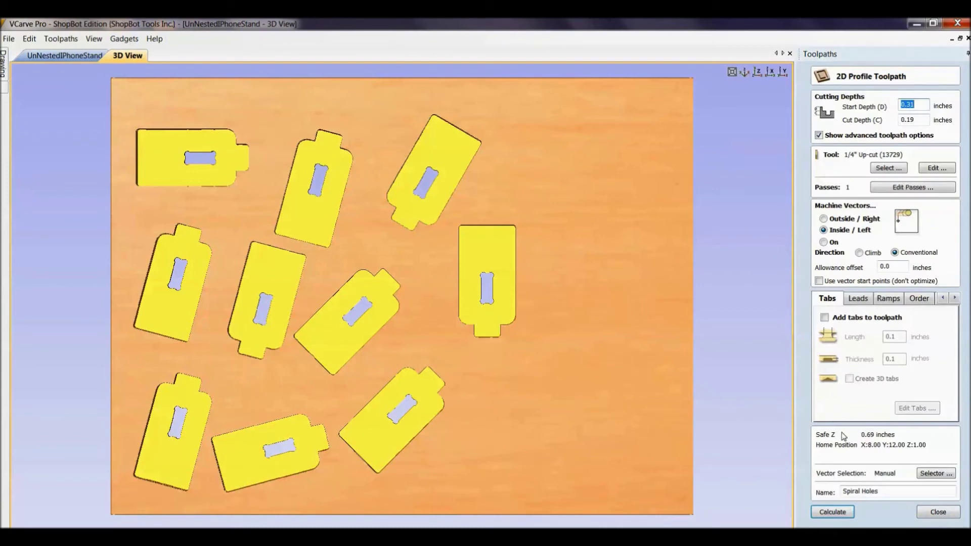
click(932, 479)
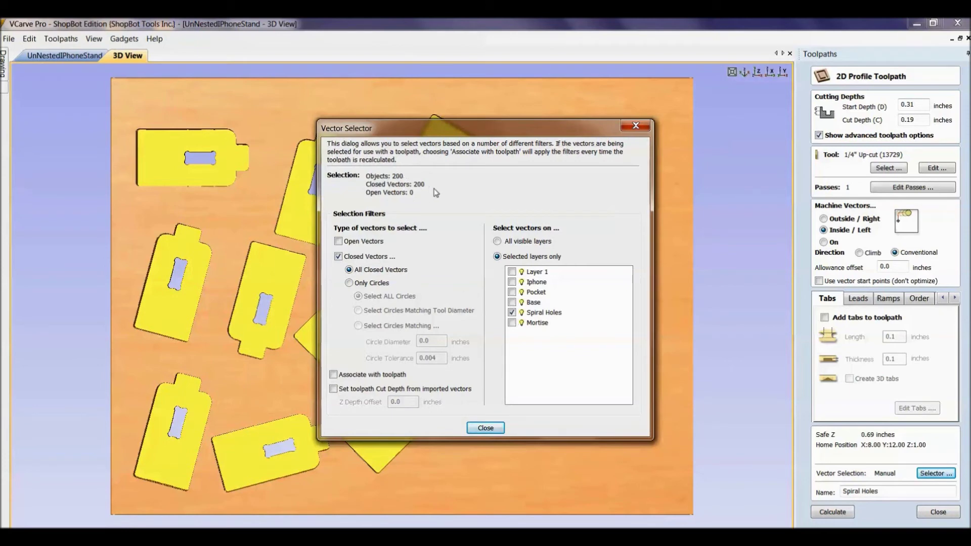
click(484, 428)
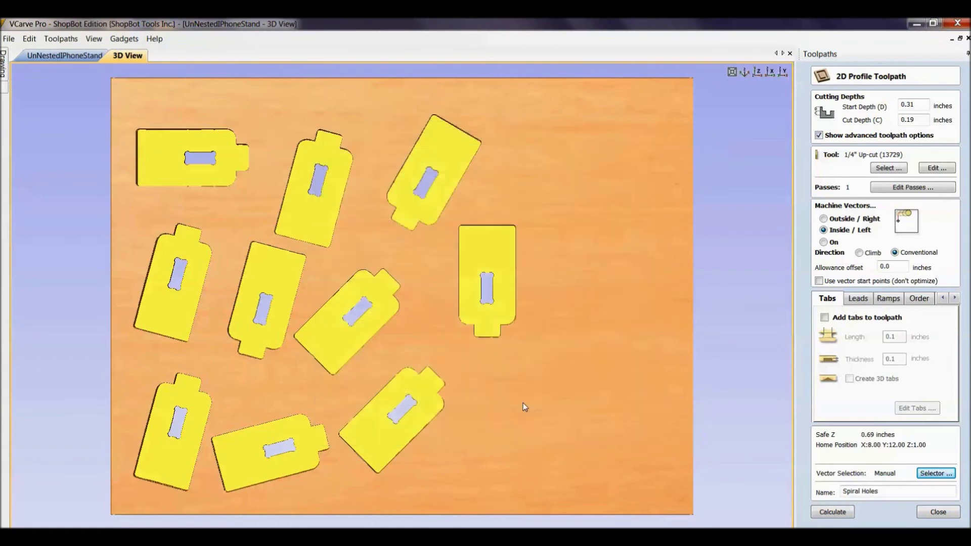
click(825, 513)
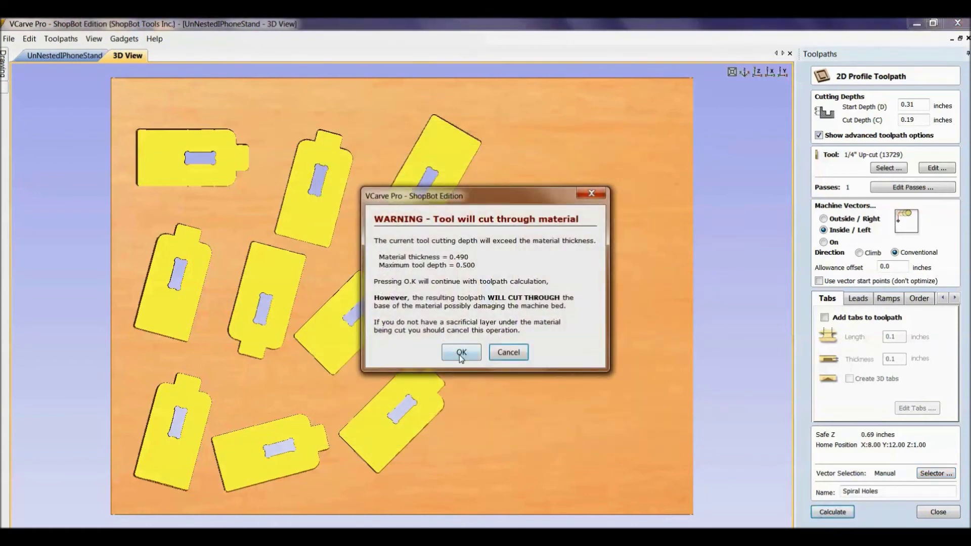
click(461, 353)
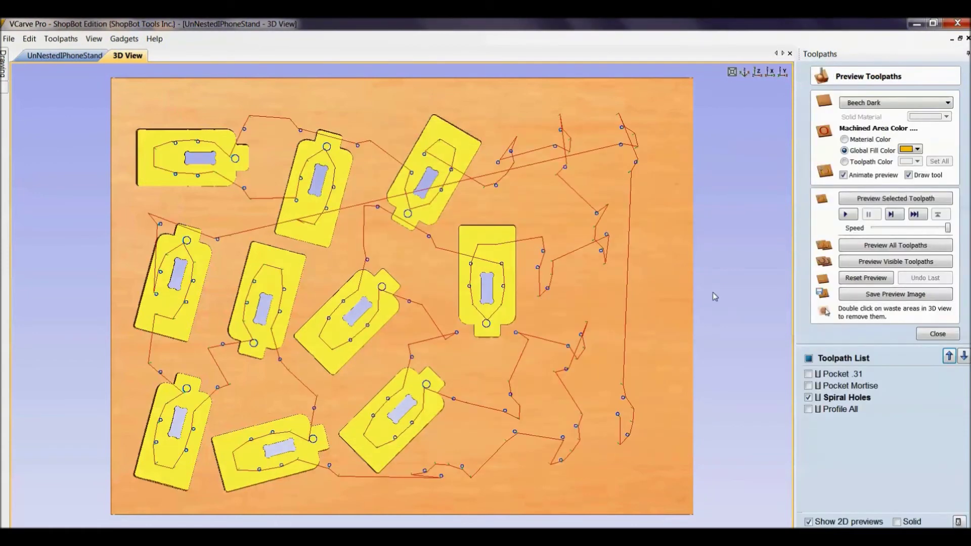
Recalculate the Profile All toolpath with all closed vectors on the Base layer, allowing it to cut through the material.
double_click(834, 410)
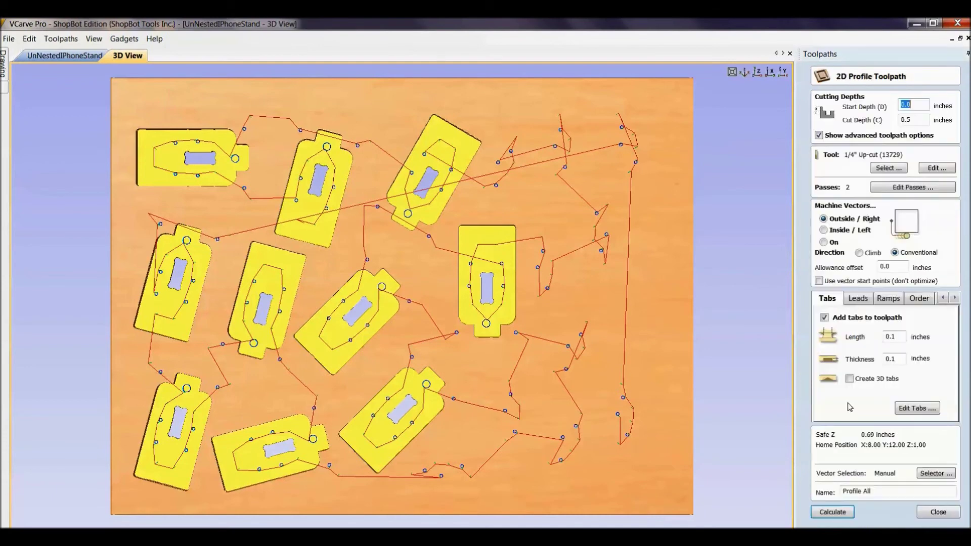
click(910, 490)
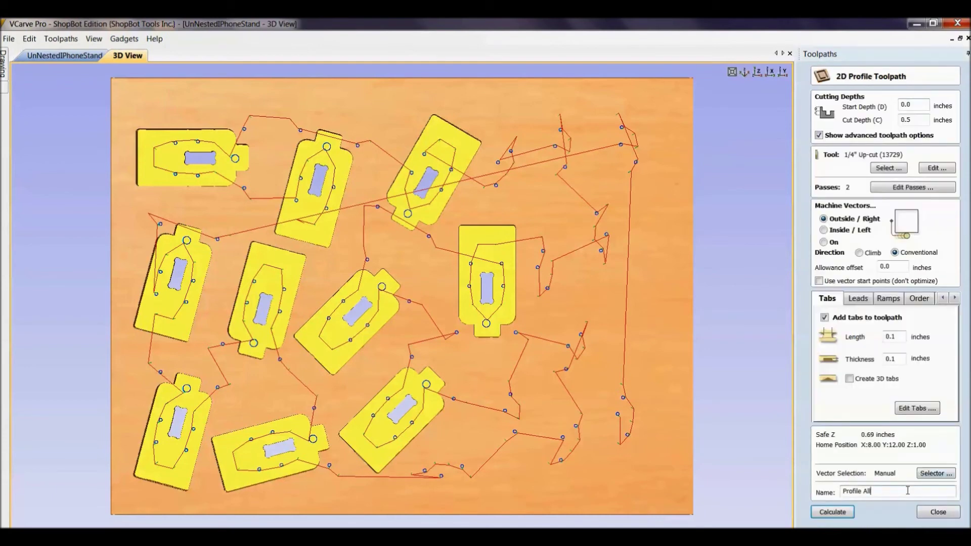
click(926, 472)
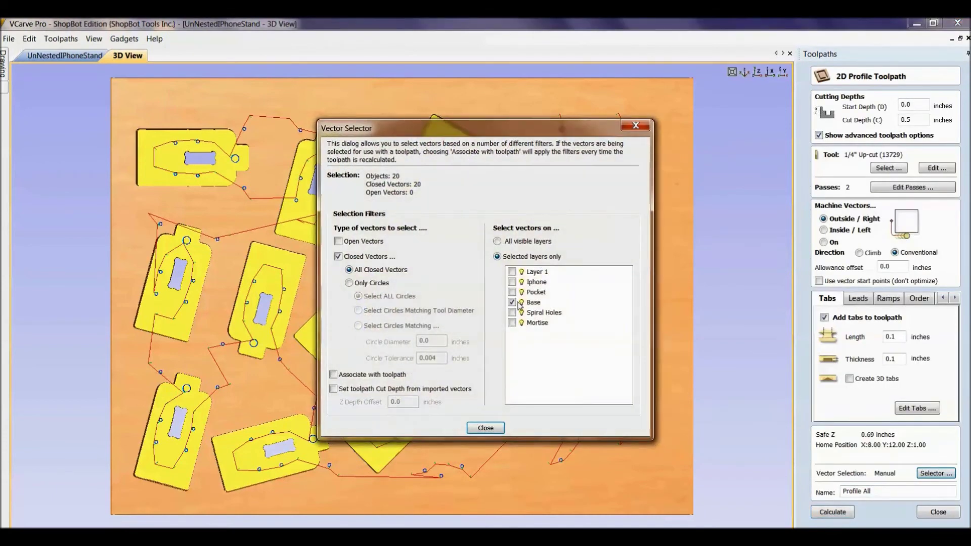
click(486, 427)
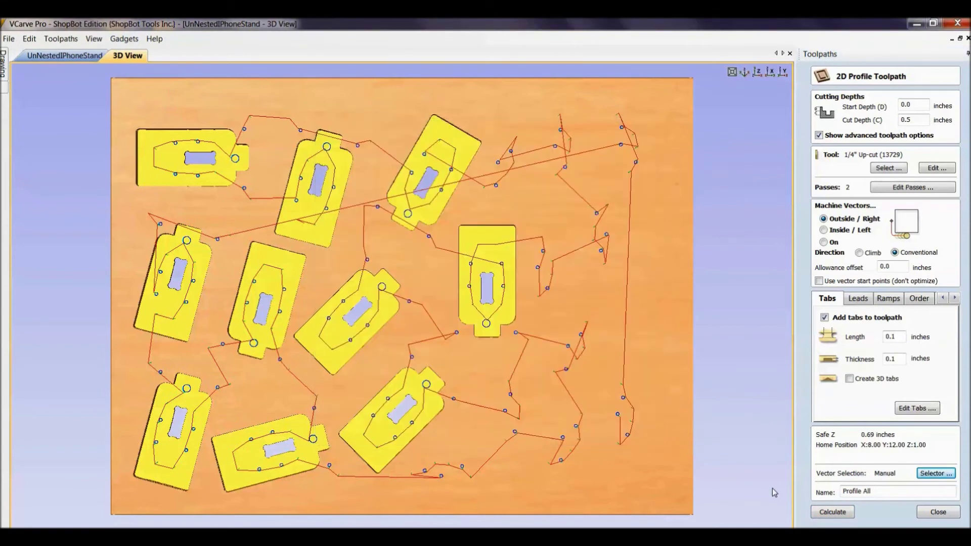
click(834, 511)
click(464, 352)
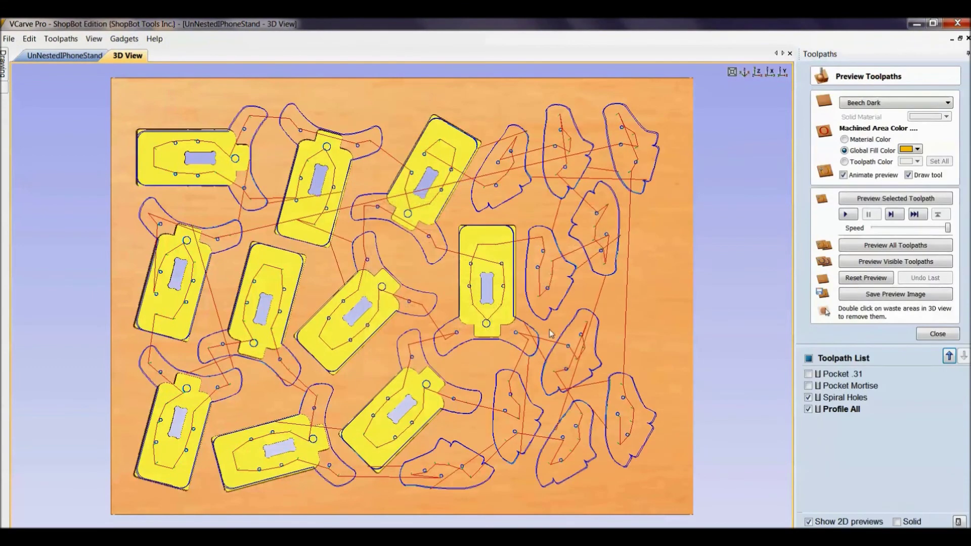
Preview all toolpaths and examine the cut parts and their tabs up close in the 3D view.
click(871, 247)
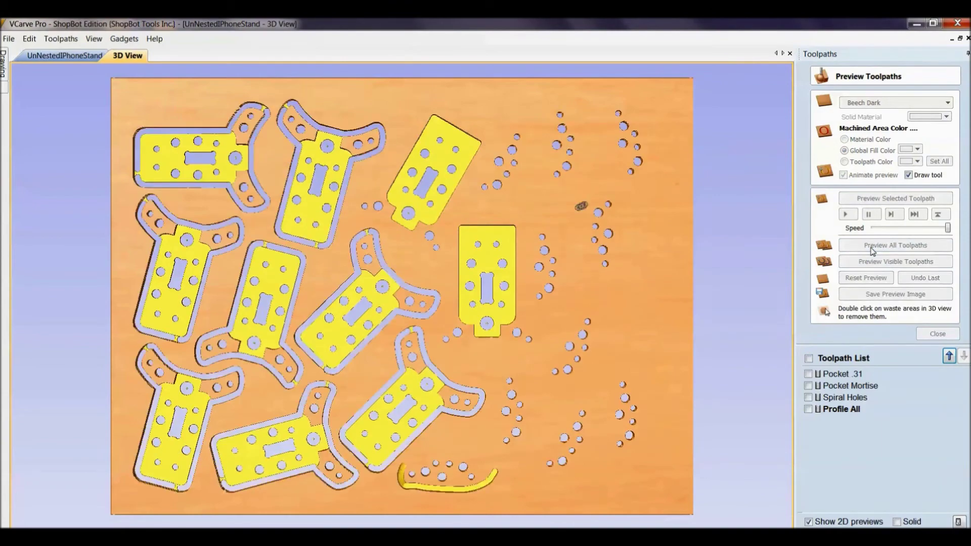
scroll(480, 308, up, 4)
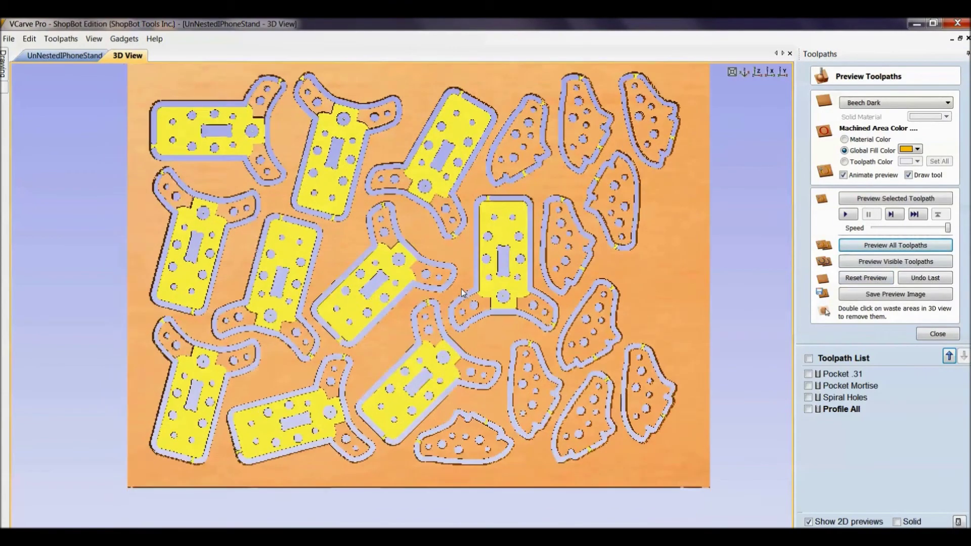
scroll(474, 296, up, 4)
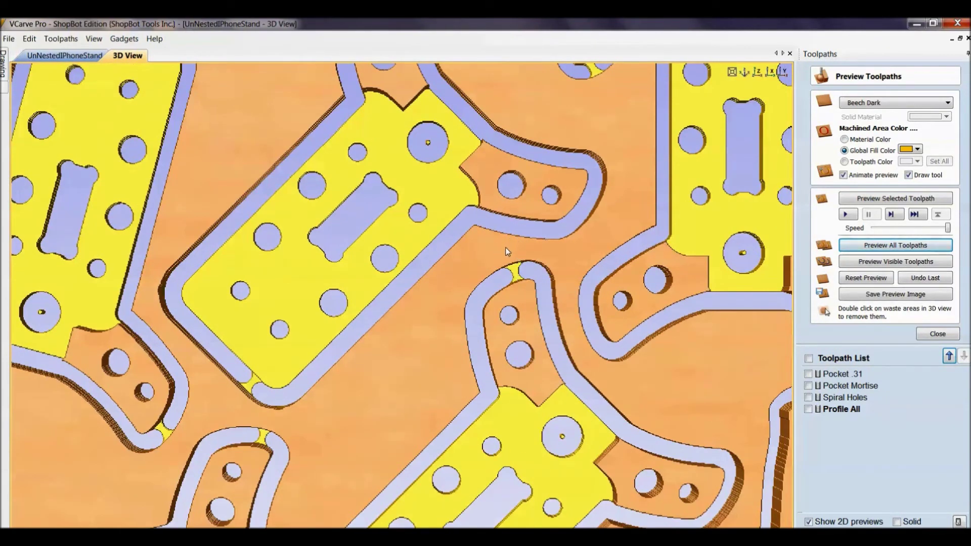
scroll(504, 238, down, 6)
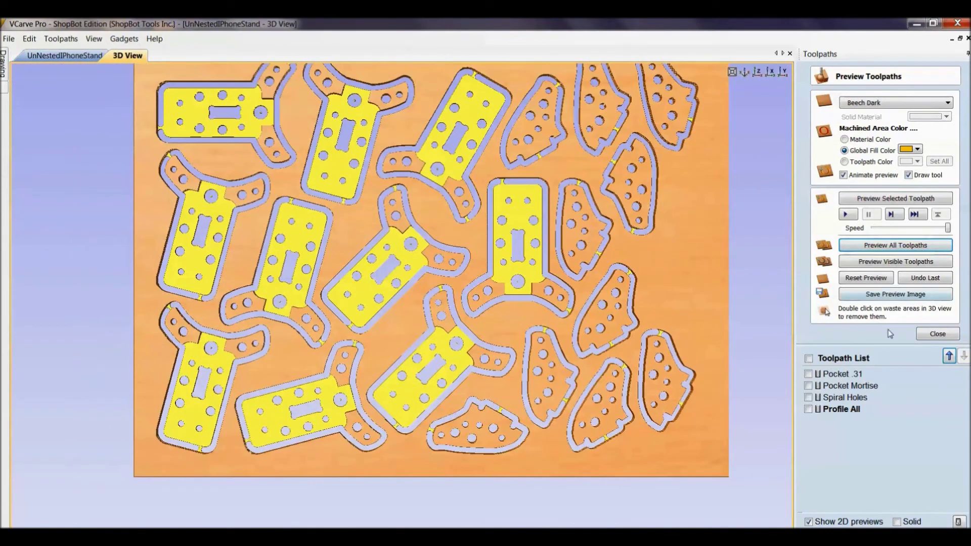
Close the toolpath preview, return to the drawing tools, and review the Nest Parts settings before cancelling them.
click(937, 334)
click(3, 64)
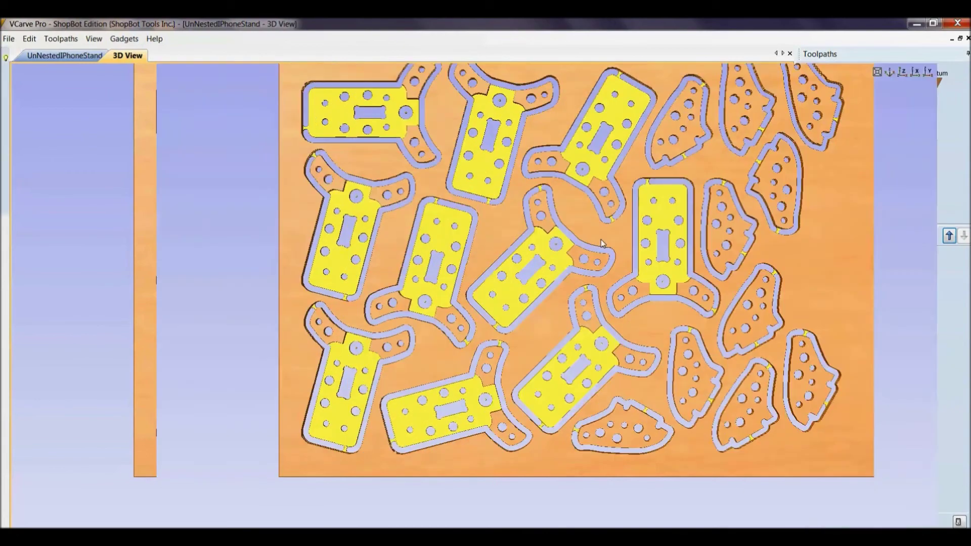
click(86, 404)
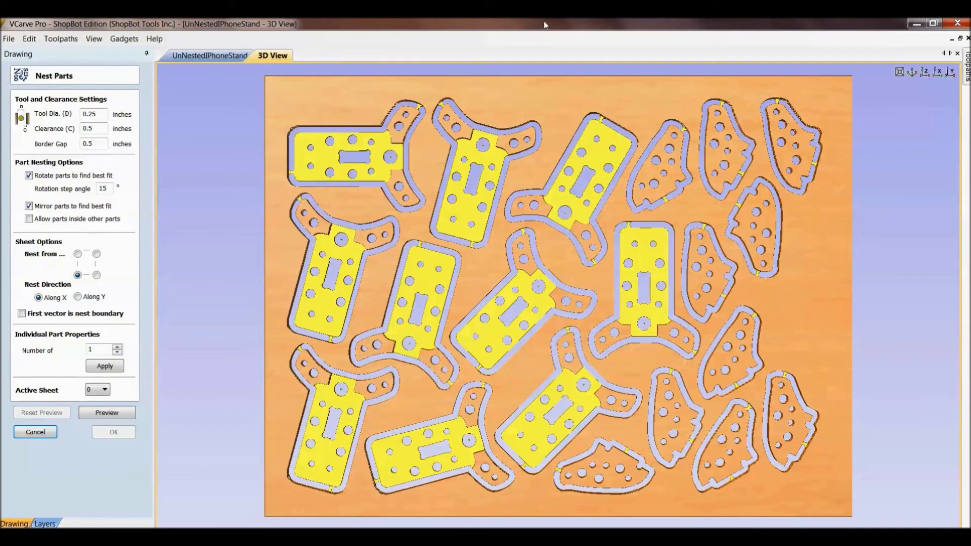
click(37, 433)
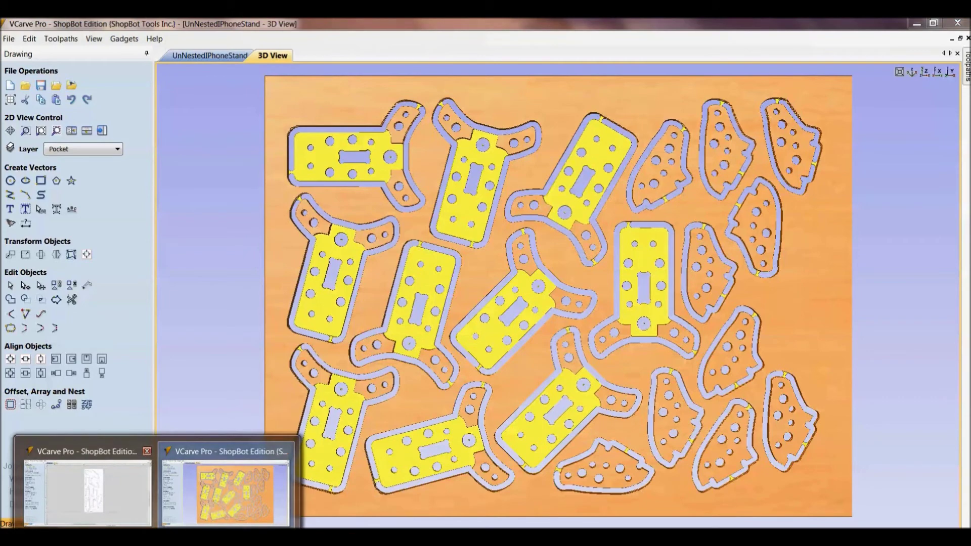
Close the nested iPhone stand job and open the IPhoneStand file from the Nesting Training folder.
click(102, 512)
click(957, 23)
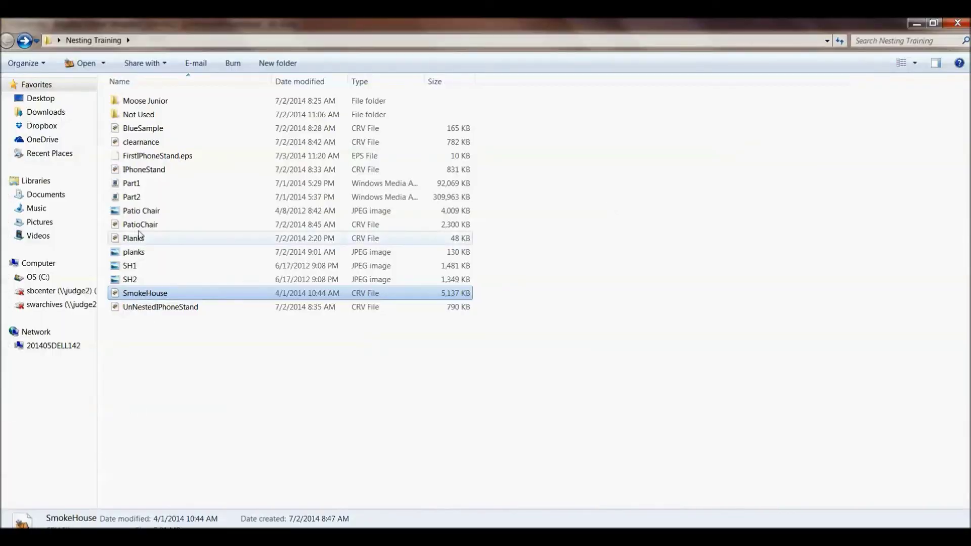
click(146, 168)
double_click(146, 168)
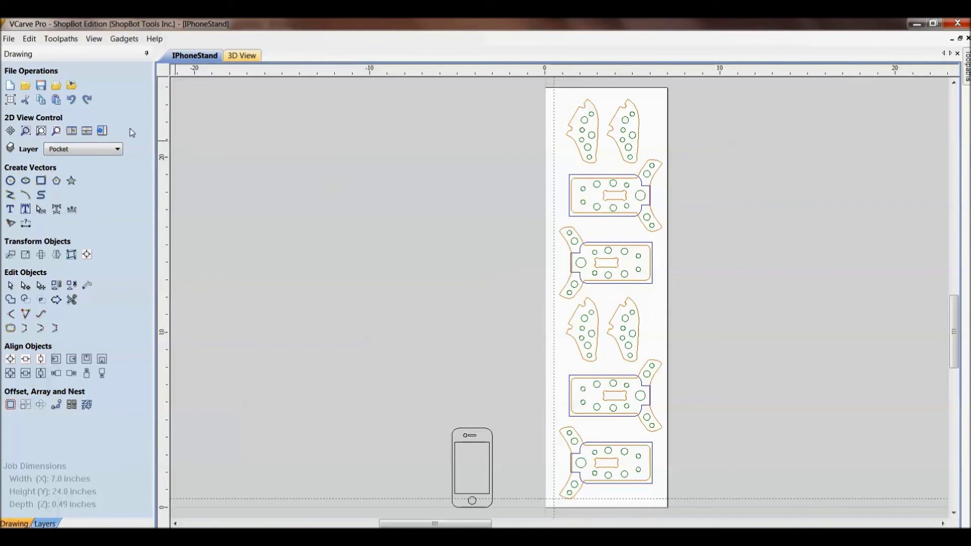
Switch to the toolpath tools and review the machining time estimates in the toolpaths summary.
click(102, 131)
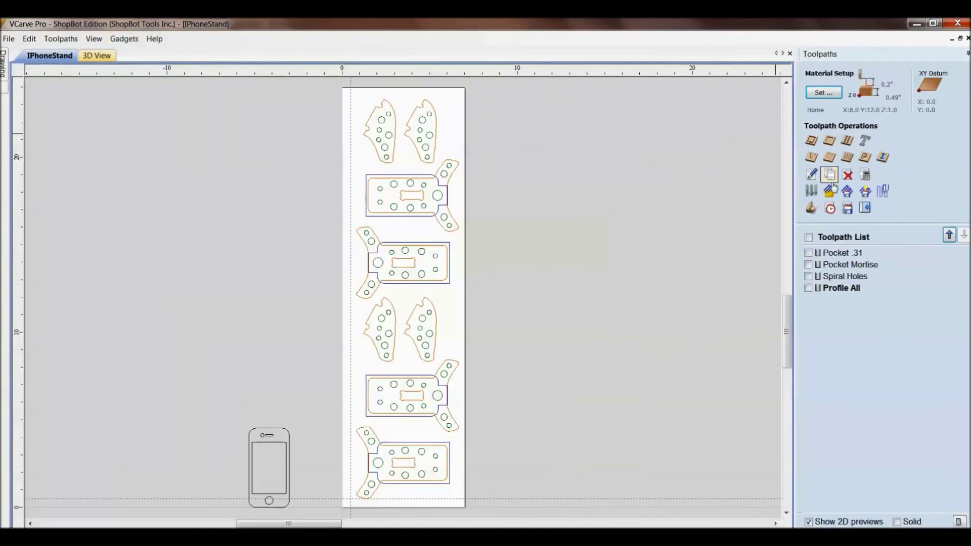
click(830, 208)
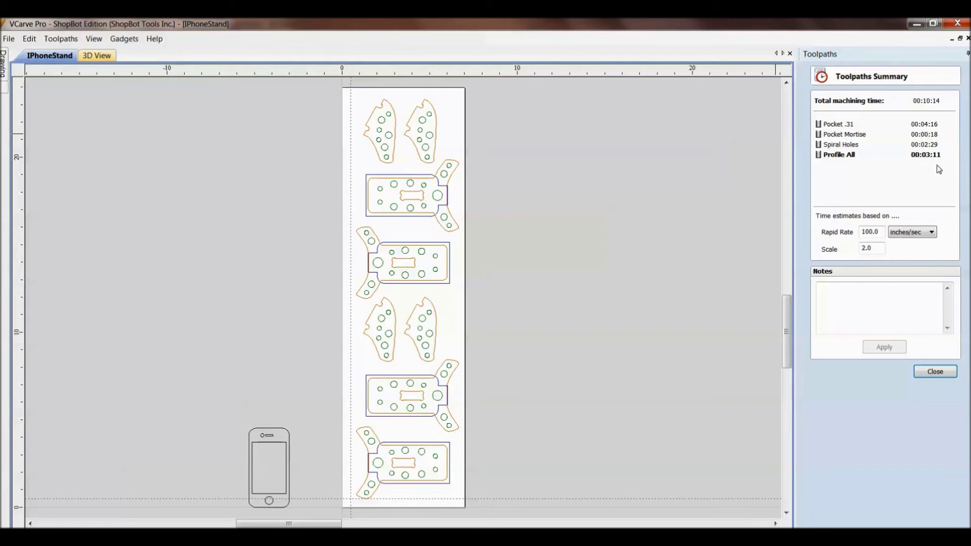
click(923, 375)
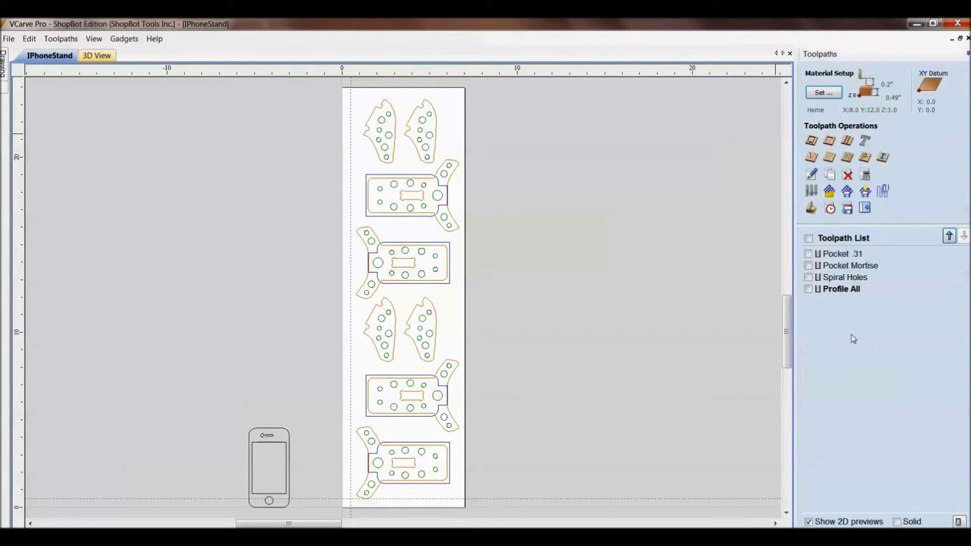
Review the Profile All toolpath's cutting tool settings and its available feed rate units, then close the toolpath without recalculating.
double_click(821, 292)
click(937, 168)
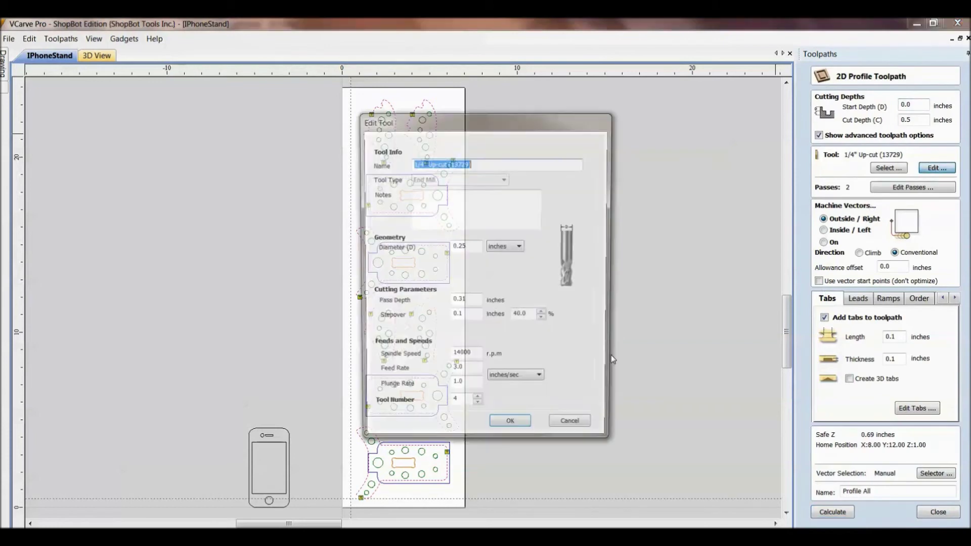
click(545, 383)
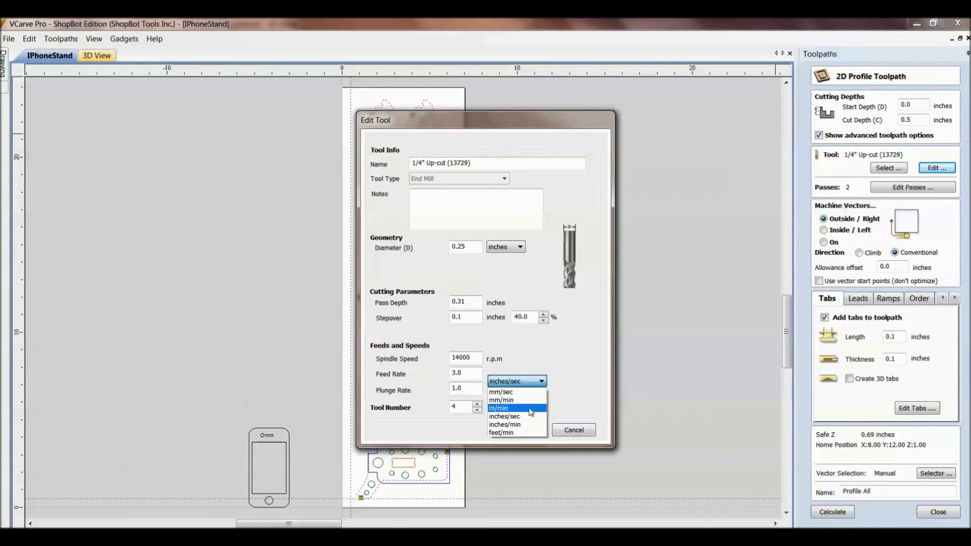
click(588, 429)
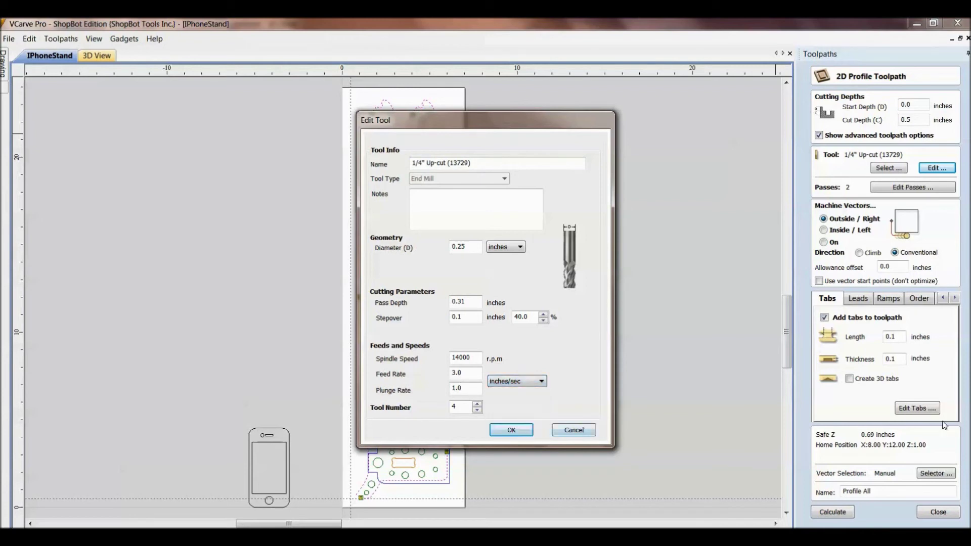
click(511, 429)
click(936, 511)
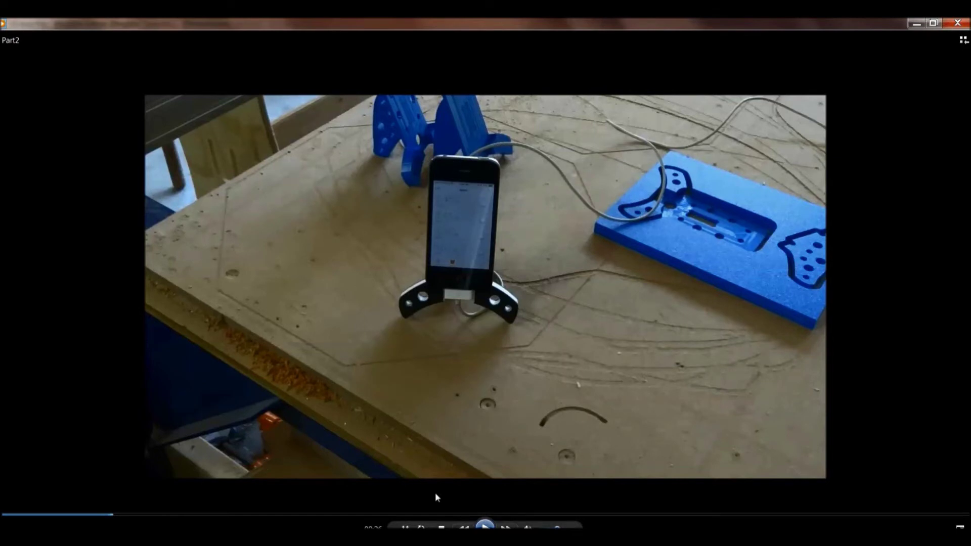
Switch to the Part2 video in the media player and resume its playback.
click(484, 528)
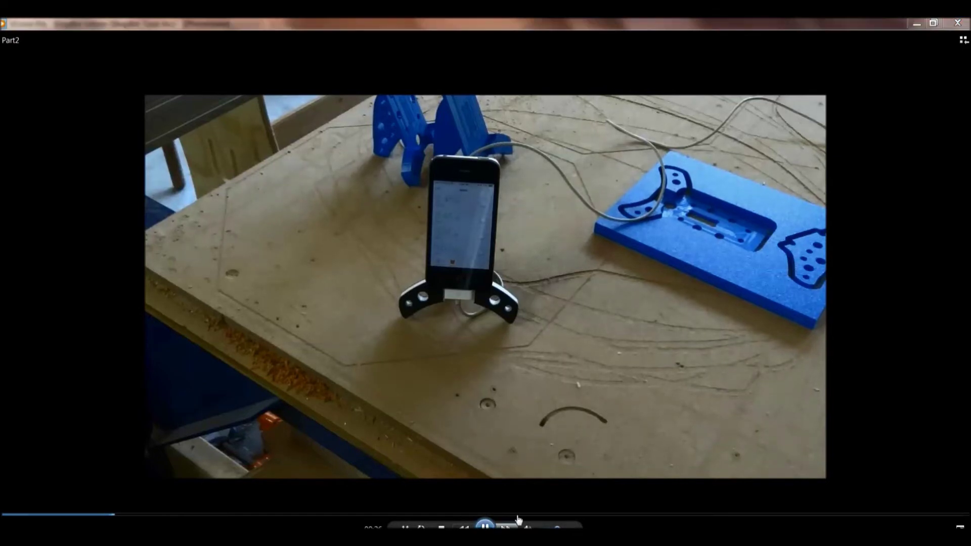
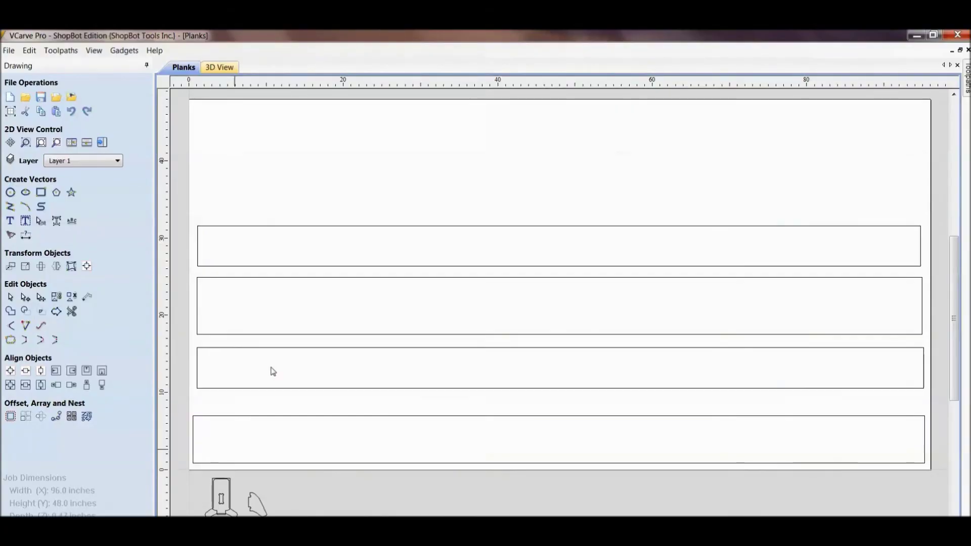
Check the Planks job's sheet size and material thickness in Job Setup, leaving the settings as they are.
scroll(273, 372, down, 3)
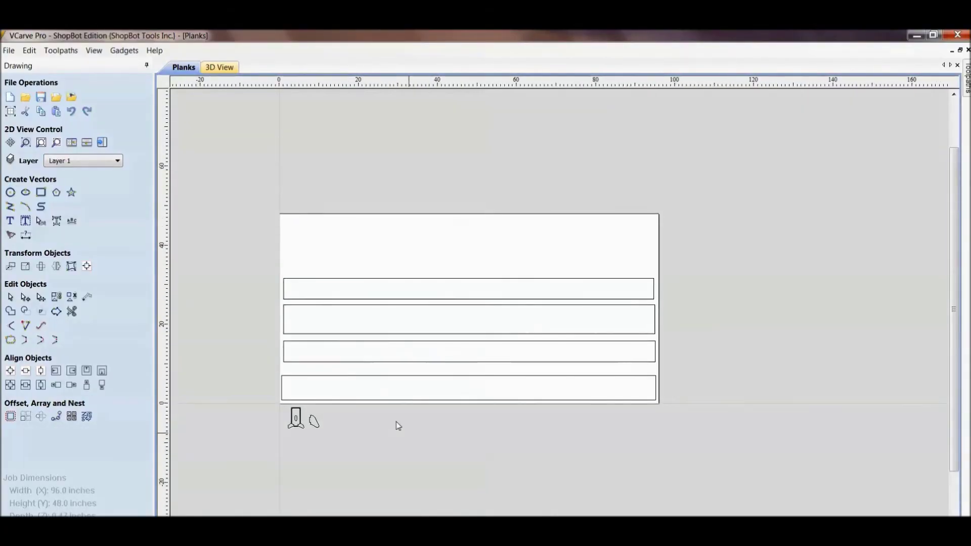
click(10, 111)
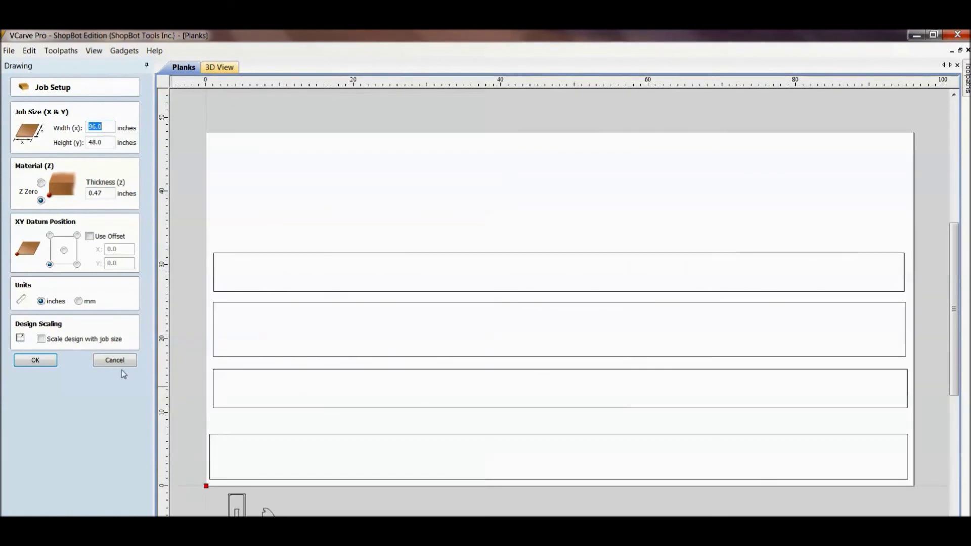
click(114, 362)
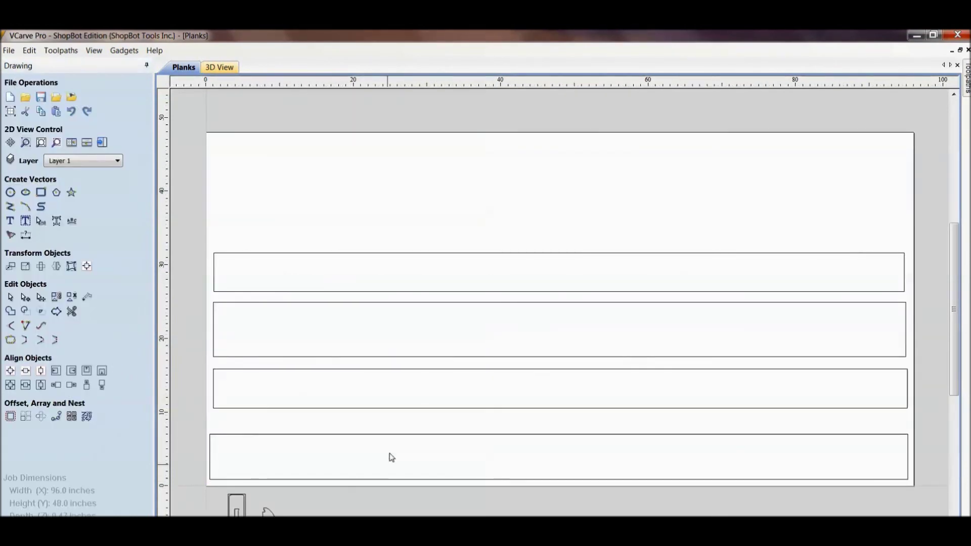
Inspect the anchor position, width and height of the lowest plank rectangle, then close its properties.
middle_drag(392, 458, 379, 416)
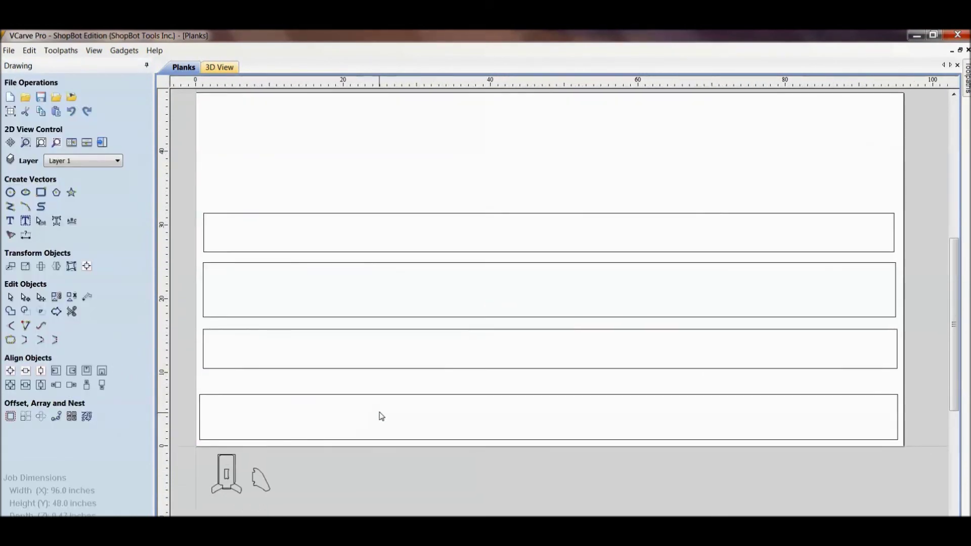
click(267, 395)
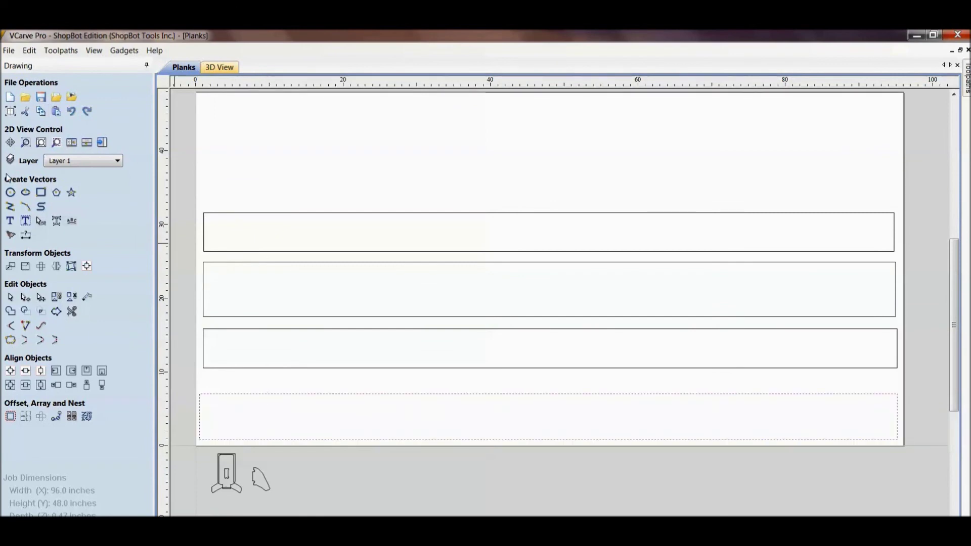
click(41, 194)
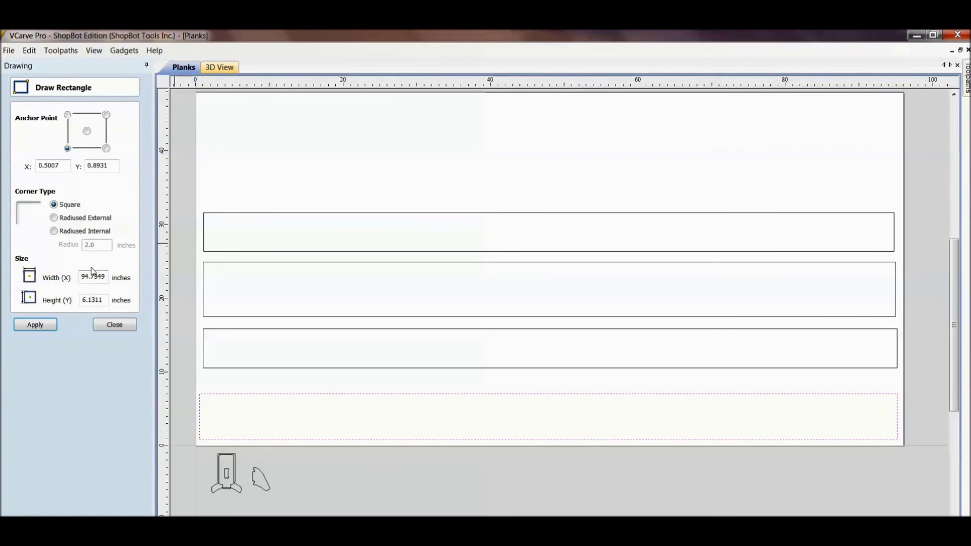
click(115, 325)
Examine the lowest plank's corner offset from the sheet origin and the photo of the planks, then minimize the photo.
scroll(242, 431, up, 3)
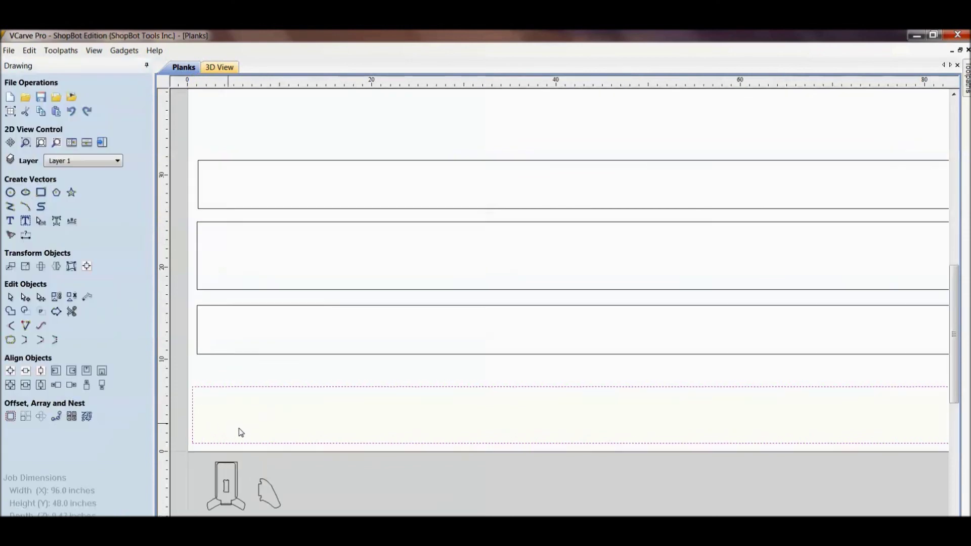
scroll(317, 390, up, 2)
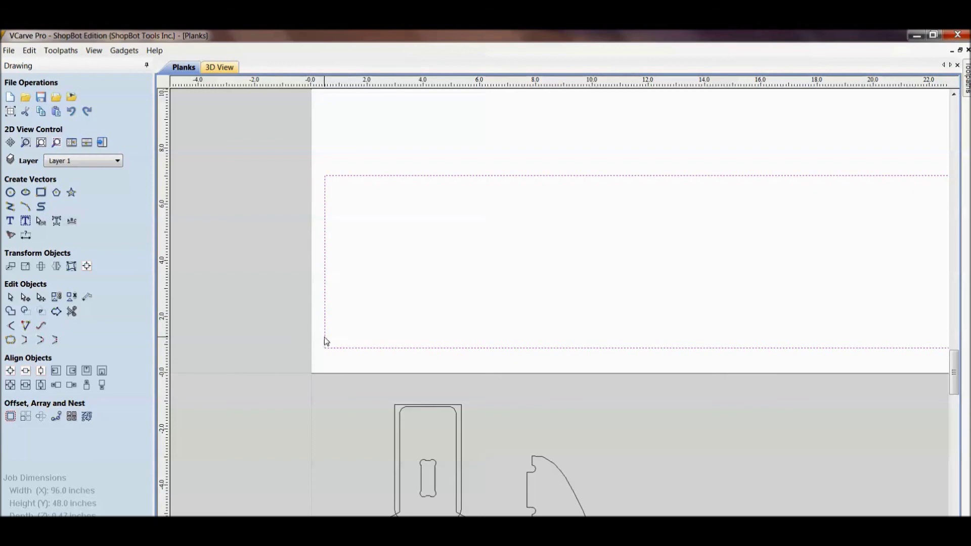
scroll(328, 344, down, 5)
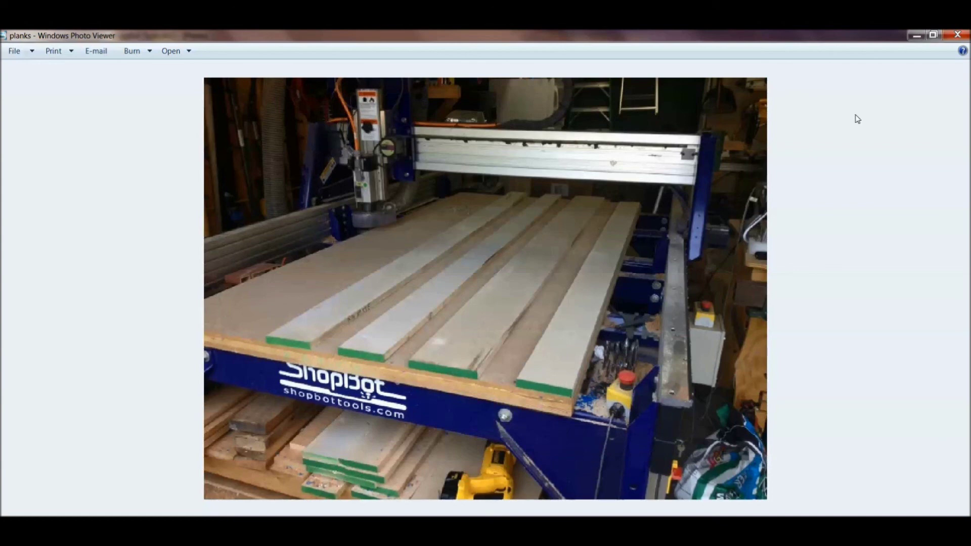
click(913, 35)
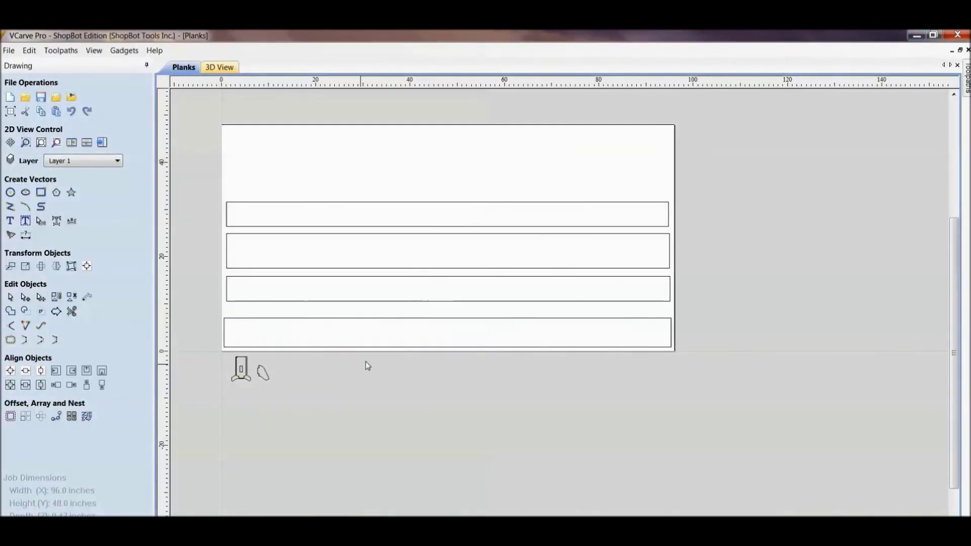
Start Nest Parts, use the first vector as nest boundary, and try selecting the lowest plank before clearing the selection.
click(87, 416)
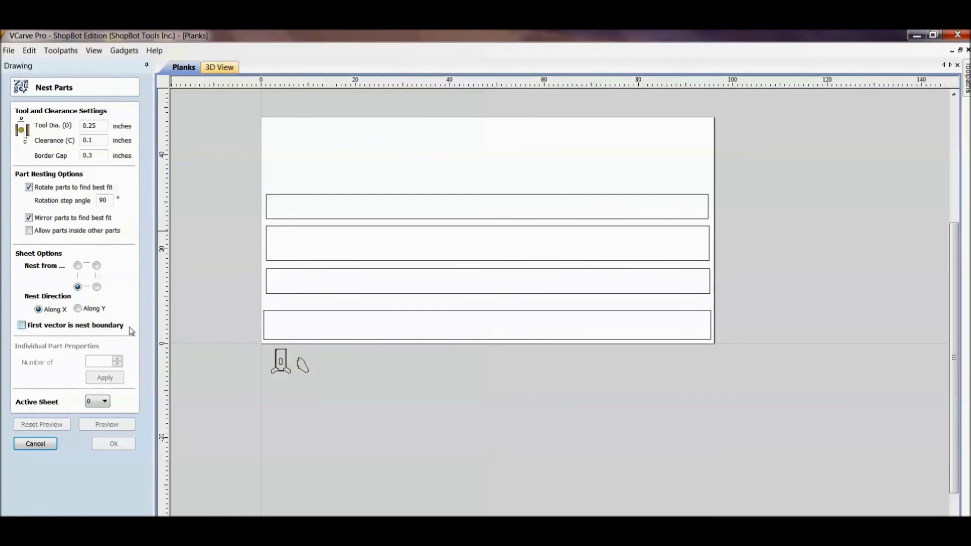
click(22, 326)
click(286, 311)
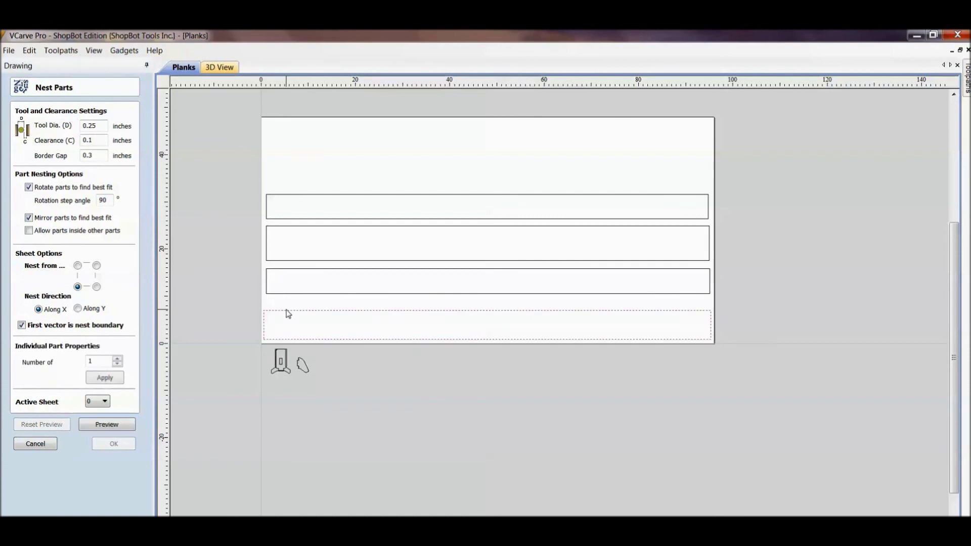
click(279, 295)
click(204, 363)
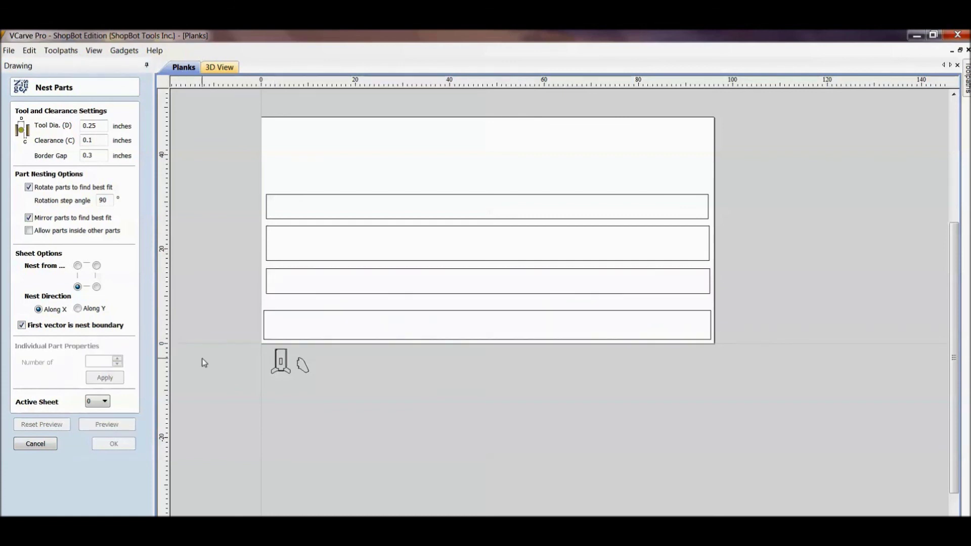
Select both iPhone stand parts below the sheet and set the number of copies to 10 for each.
scroll(253, 367, up, 3)
drag(269, 324, 402, 415)
click(99, 364)
text(0)
click(105, 377)
scroll(276, 393, up, 2)
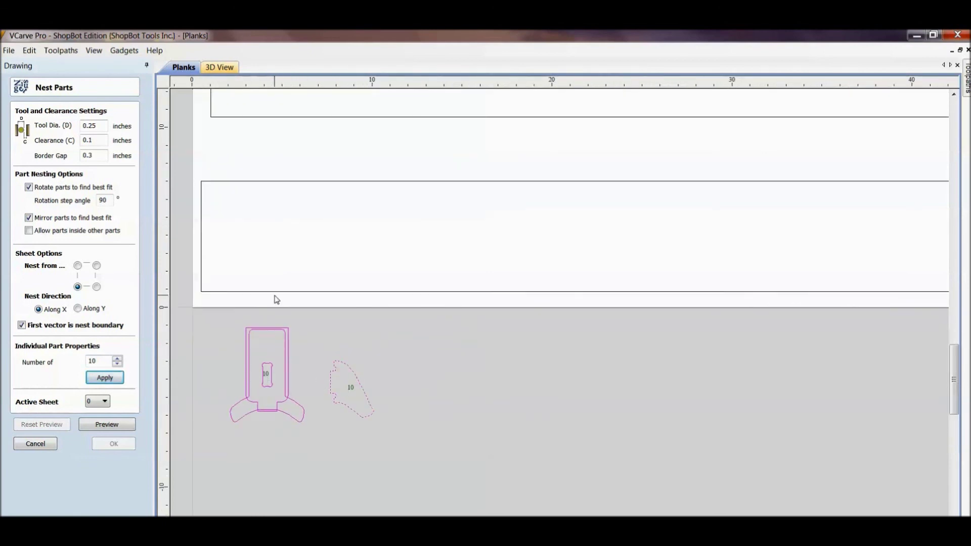
Select the lowest plank as the nest boundary, add both stand parts to the selection, and preview the nest.
scroll(276, 300, down, 2)
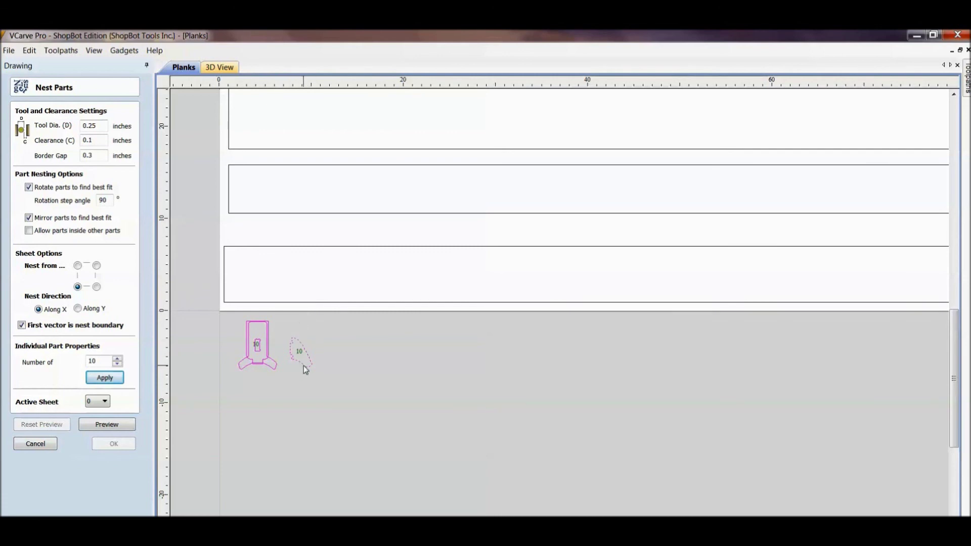
scroll(304, 366, down, 2)
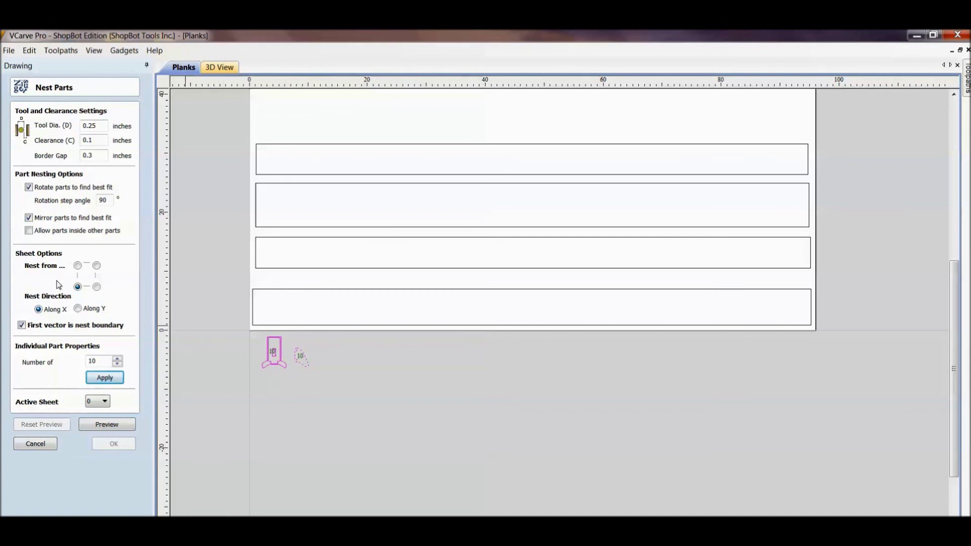
click(197, 320)
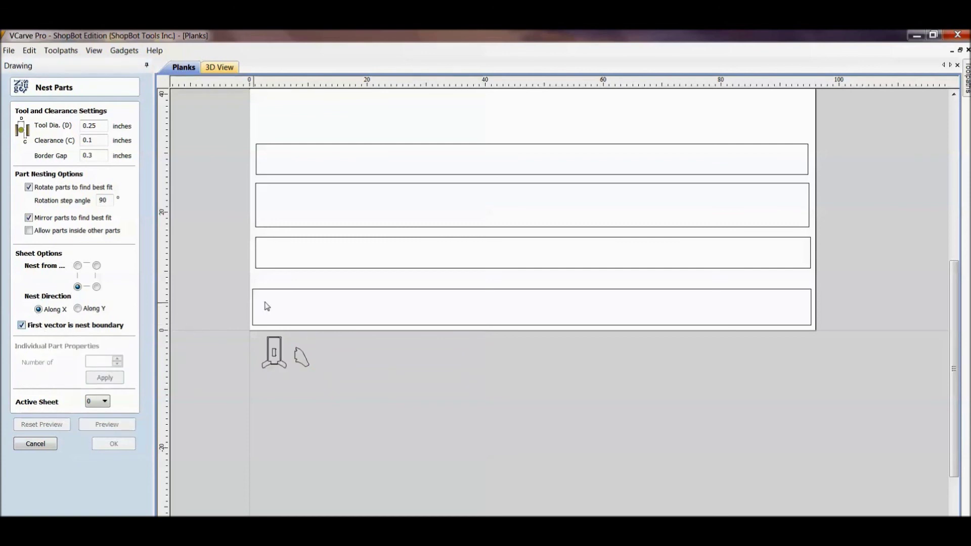
click(277, 293)
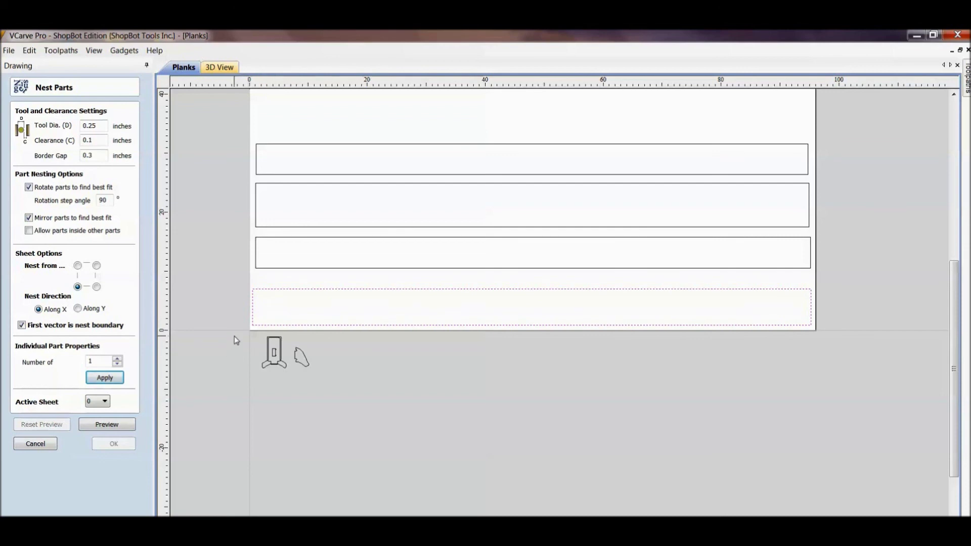
shift+drag(234, 331, 327, 403)
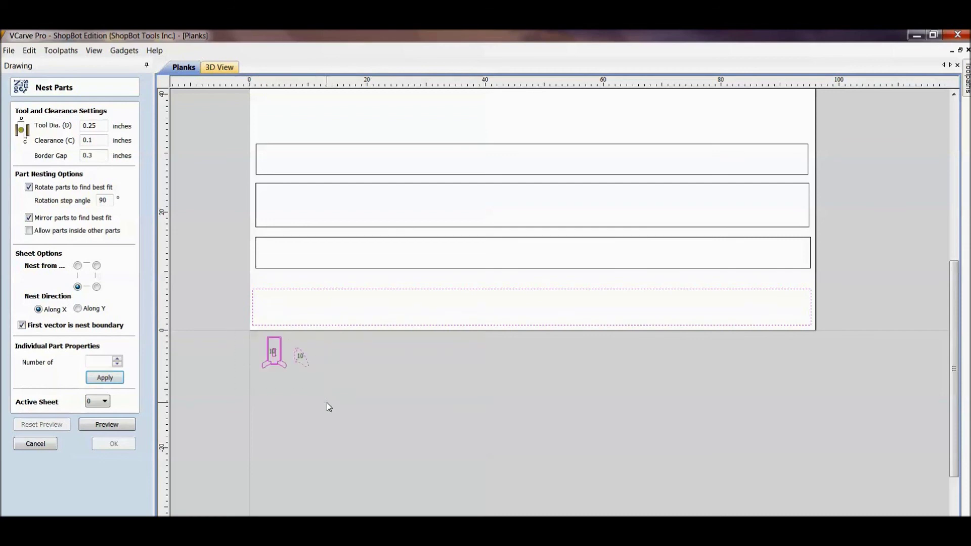
click(100, 426)
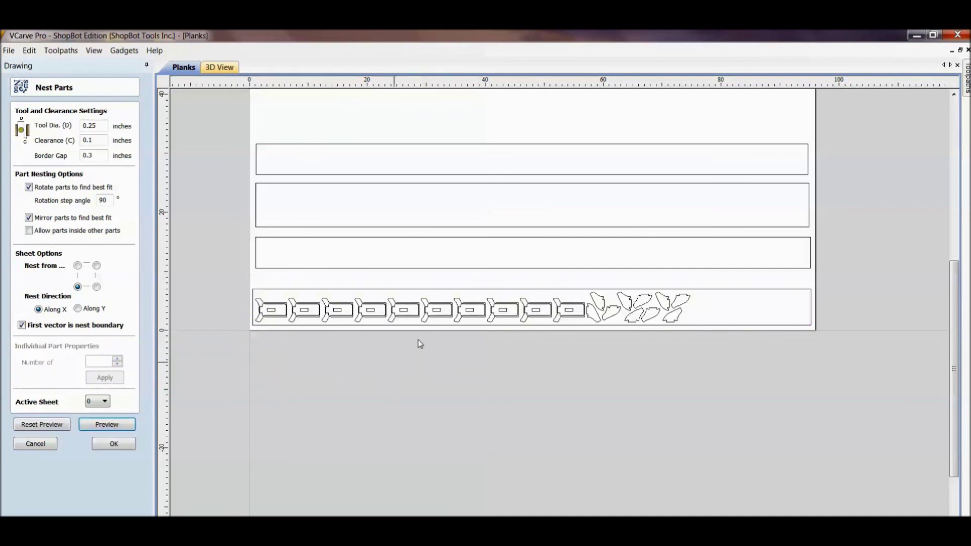
Examine the part layout inside the lowest plank up close and accept the nest.
scroll(263, 330, up, 4)
scroll(257, 332, up, 4)
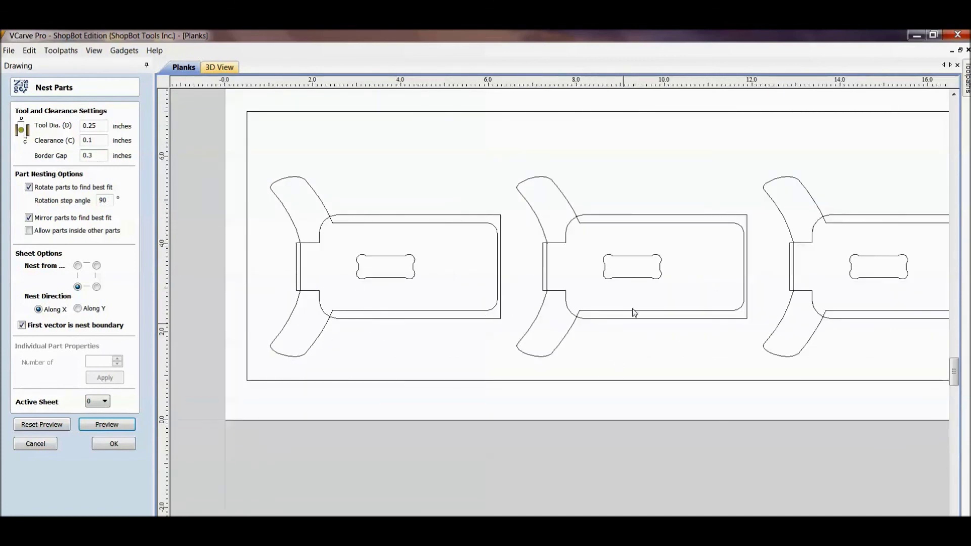
scroll(635, 312, down, 5)
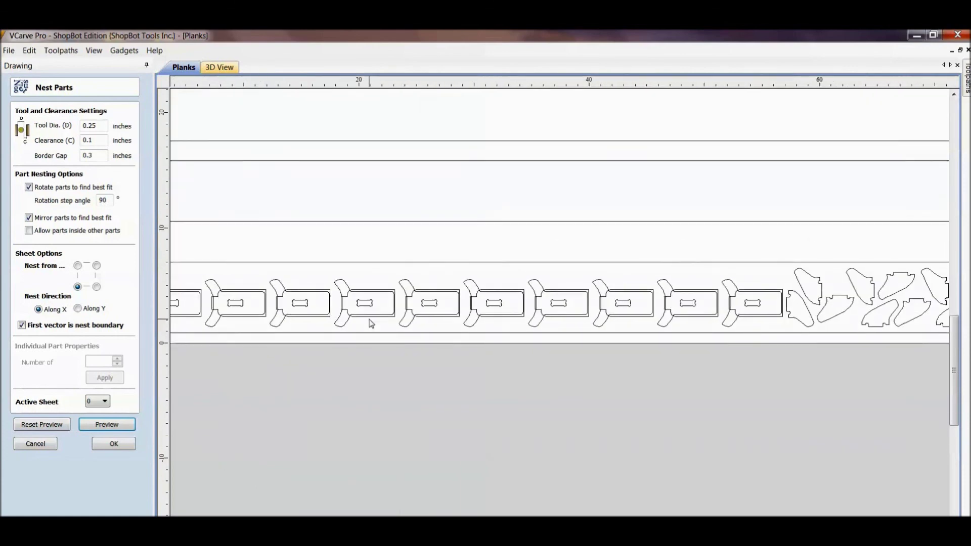
scroll(367, 328, down, 1)
scroll(450, 333, up, 2)
scroll(383, 358, down, 2)
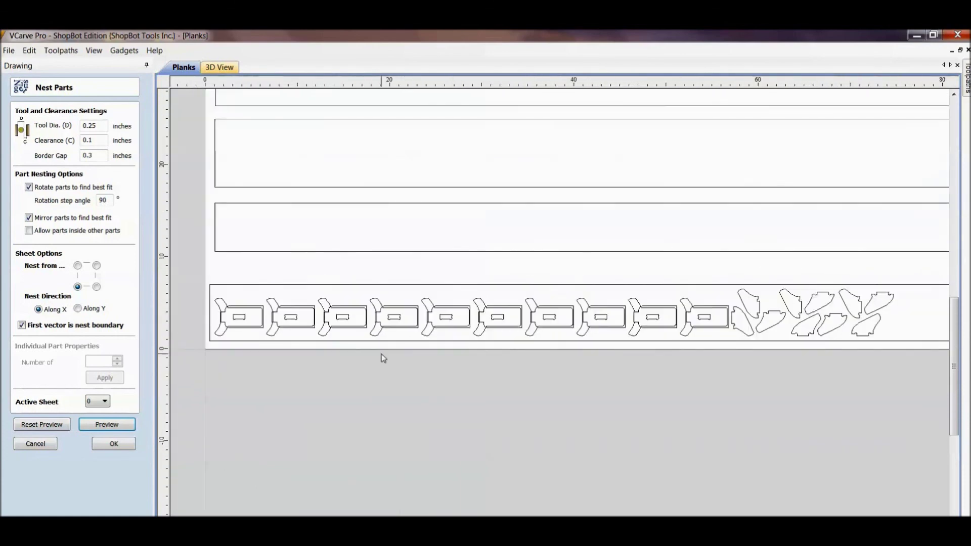
click(112, 445)
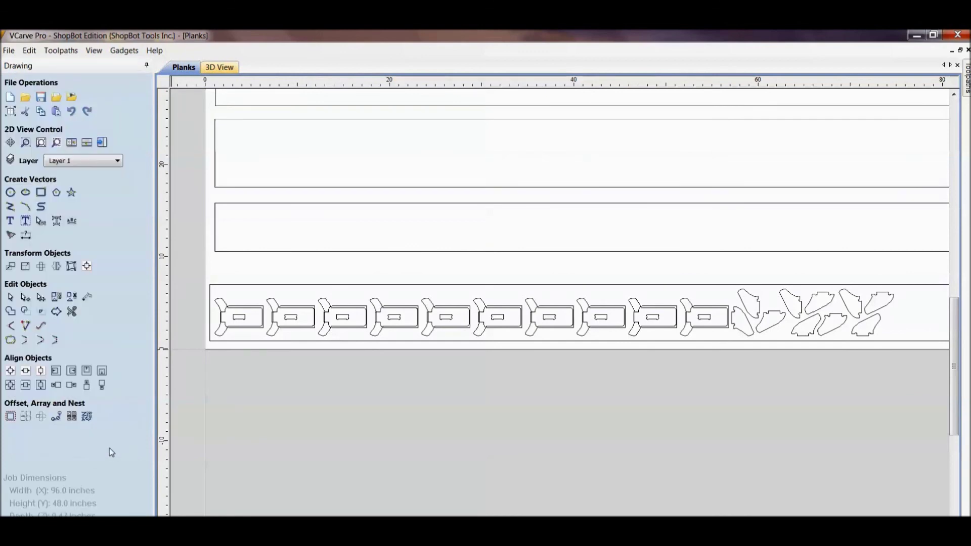
Select the ten larger stand parts with the lowest plank as alignment reference, centre the parts vertically inside it, and clear the selection.
drag(190, 270, 737, 392)
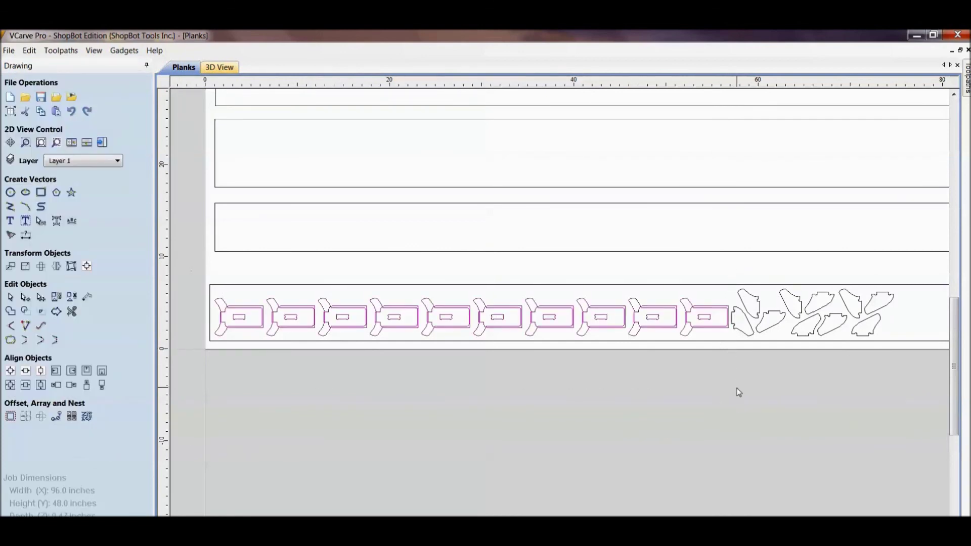
scroll(436, 317, up, 2)
scroll(455, 318, down, 1)
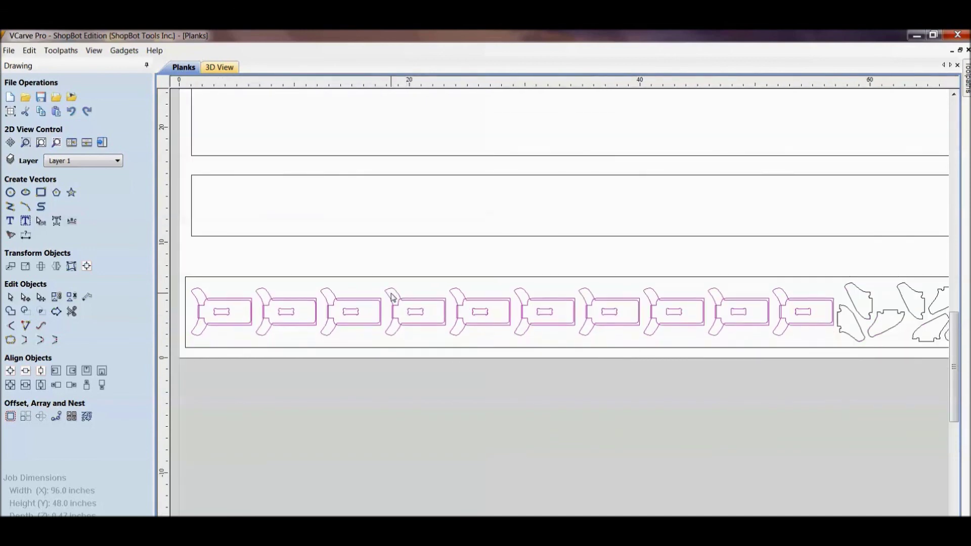
click(364, 278)
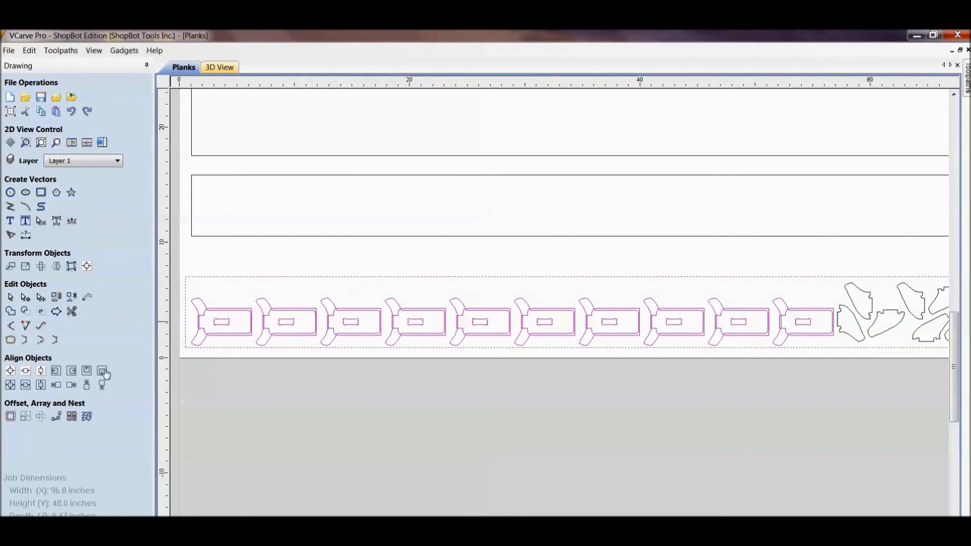
click(29, 388)
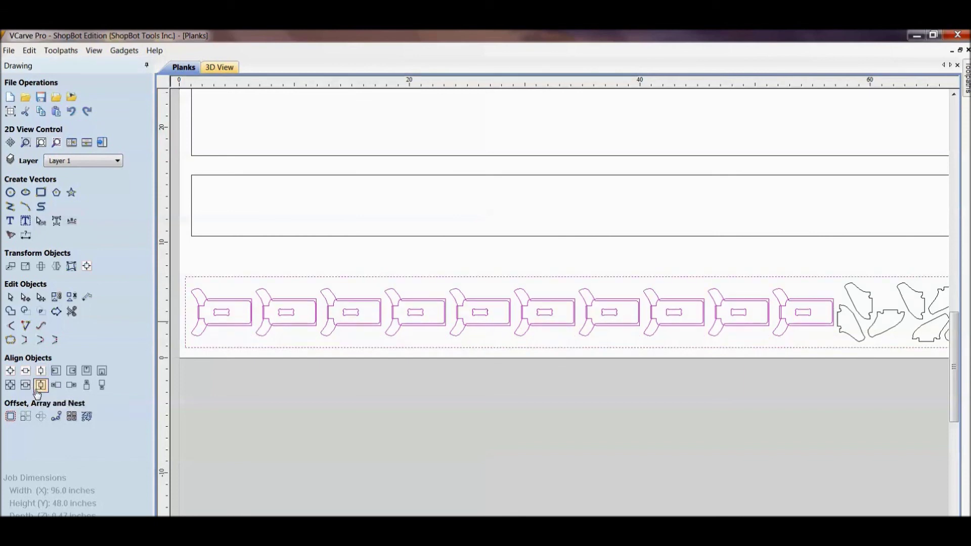
click(611, 409)
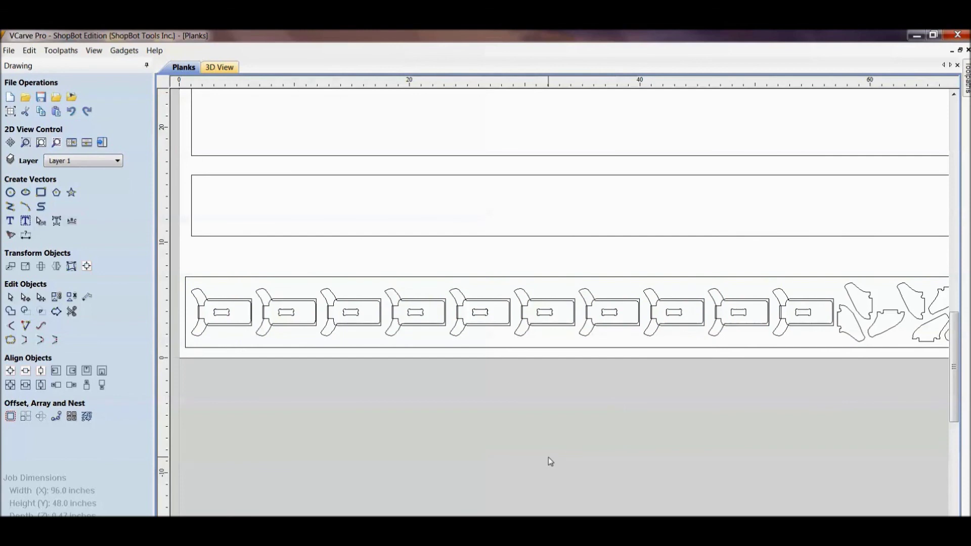
Check the nested row along the full length of the lowest plank and select the plank directly above it.
scroll(862, 416, down, 2)
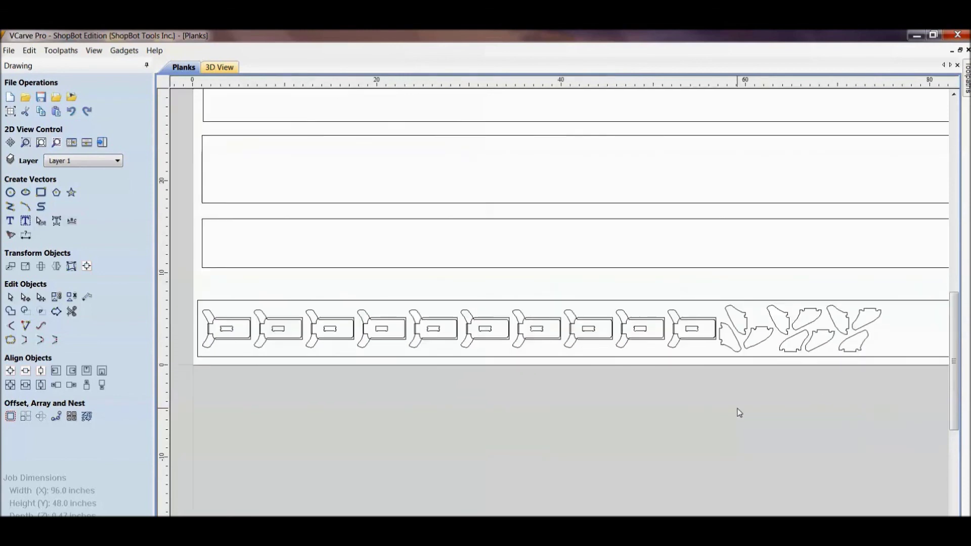
middle_drag(719, 320, 466, 266)
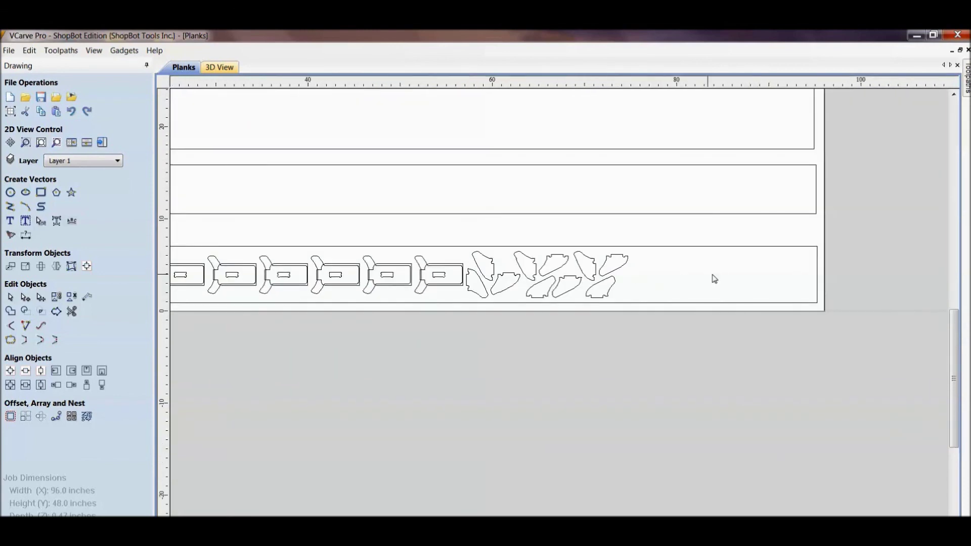
scroll(445, 273, down, 3)
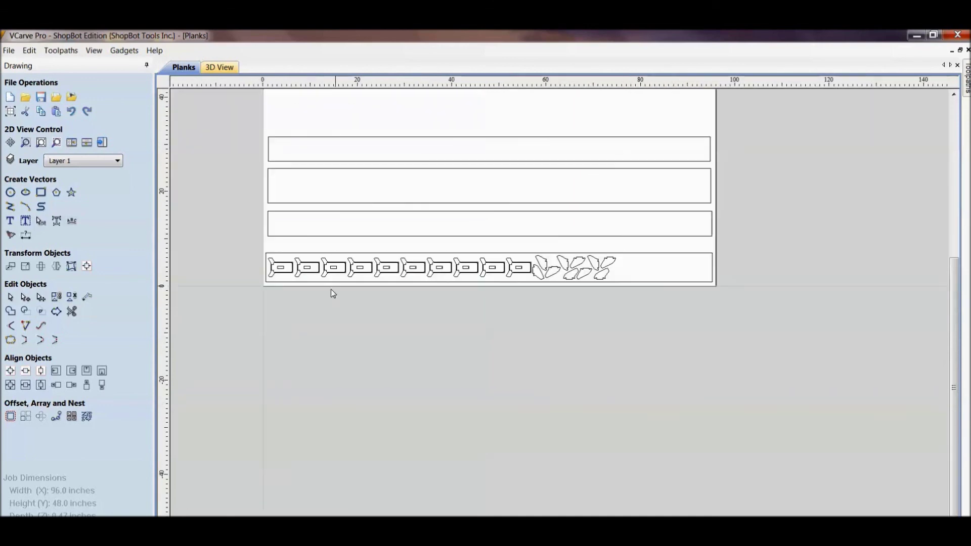
click(291, 282)
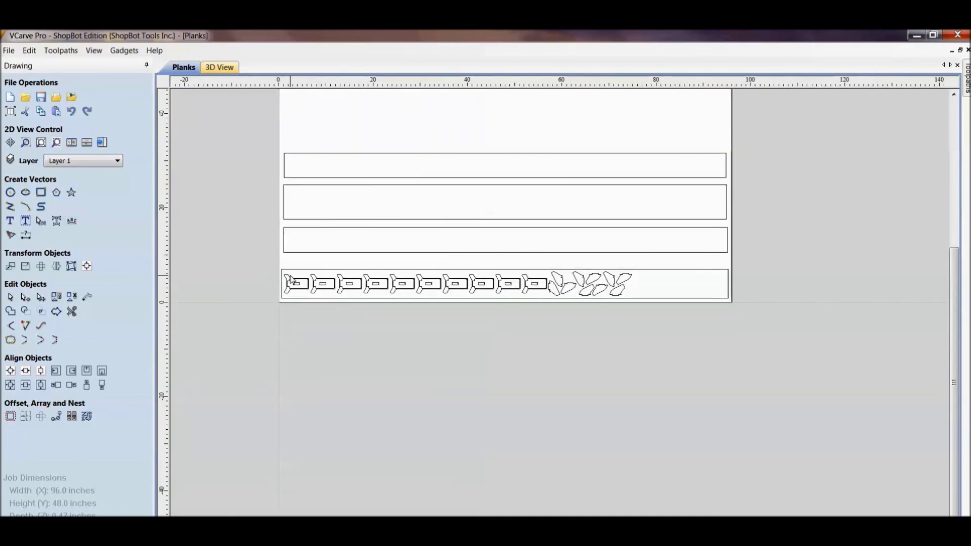
click(598, 294)
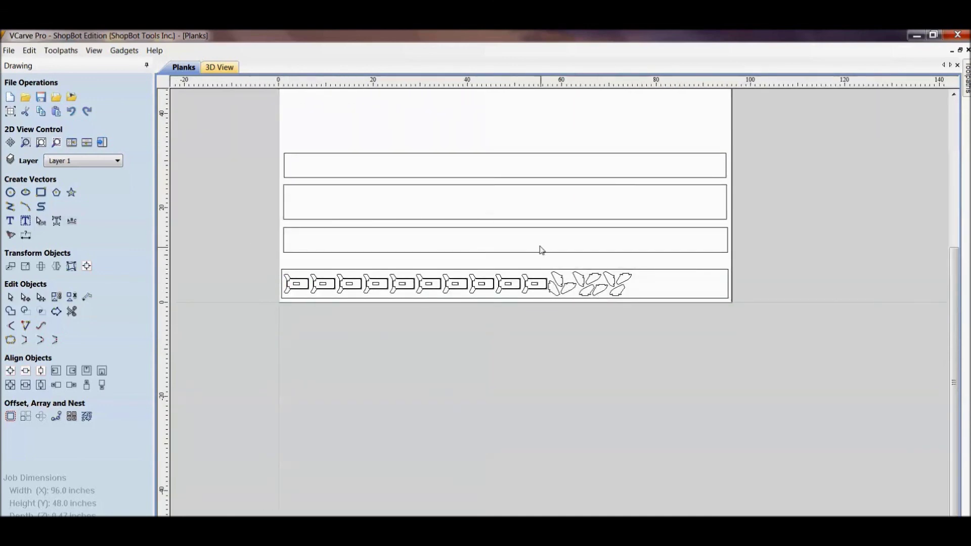
click(521, 252)
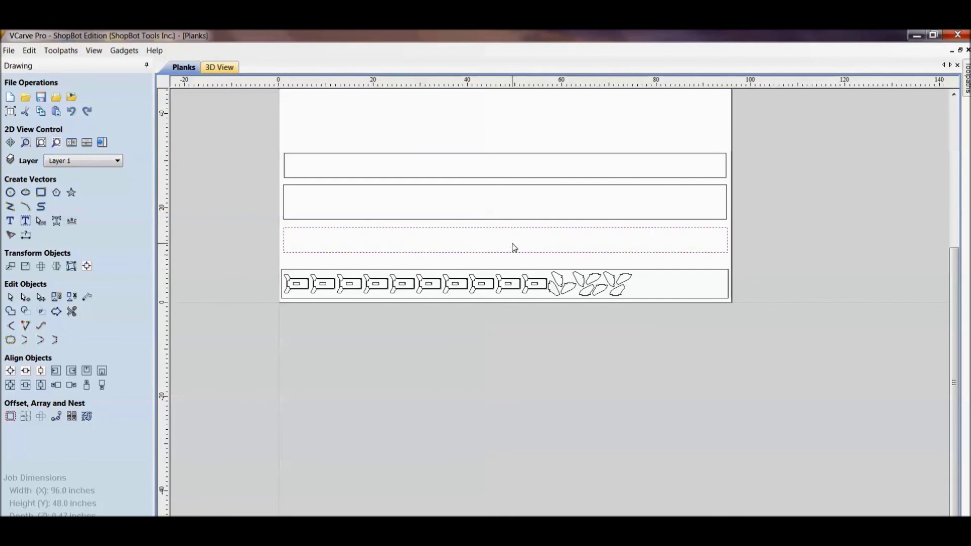